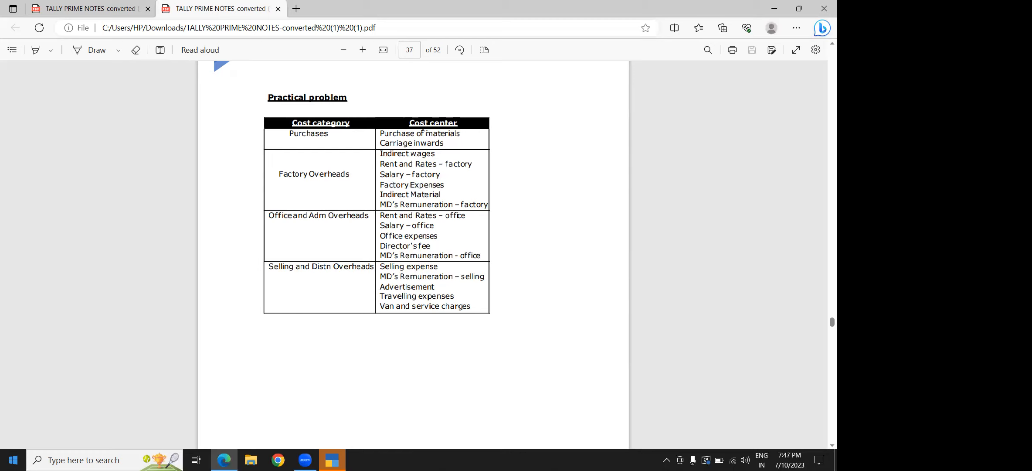
# Switch to TallyPrime and start a new company with COST ACCOUNTING as its company name and mailing name
pyautogui.click(332, 460)
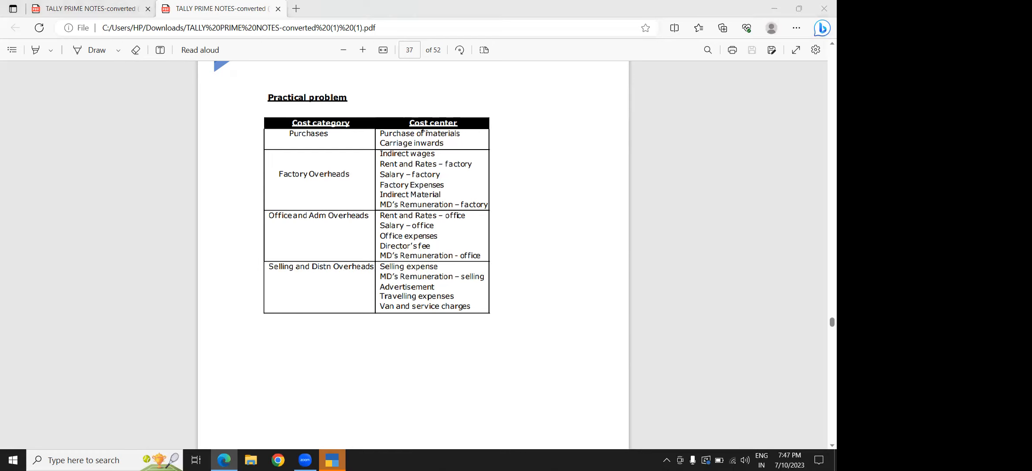
pyautogui.click(243, 280)
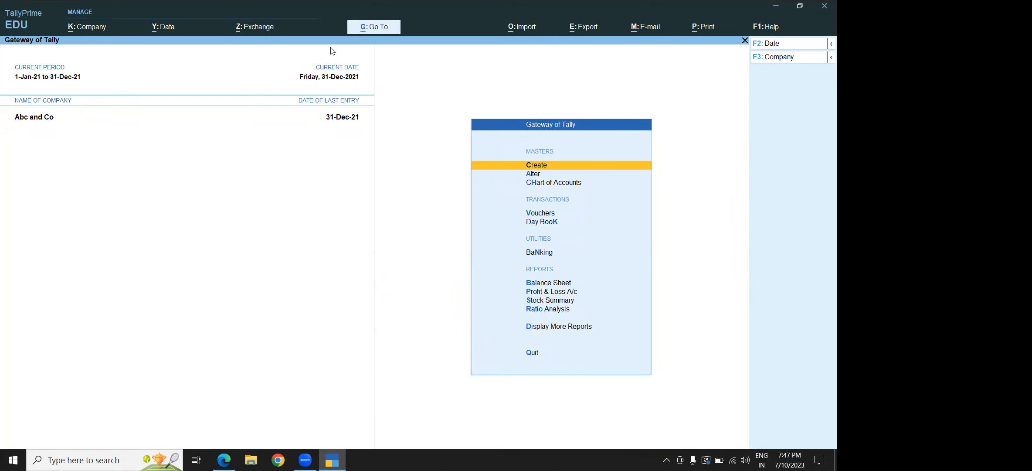
pyautogui.click(398, 107)
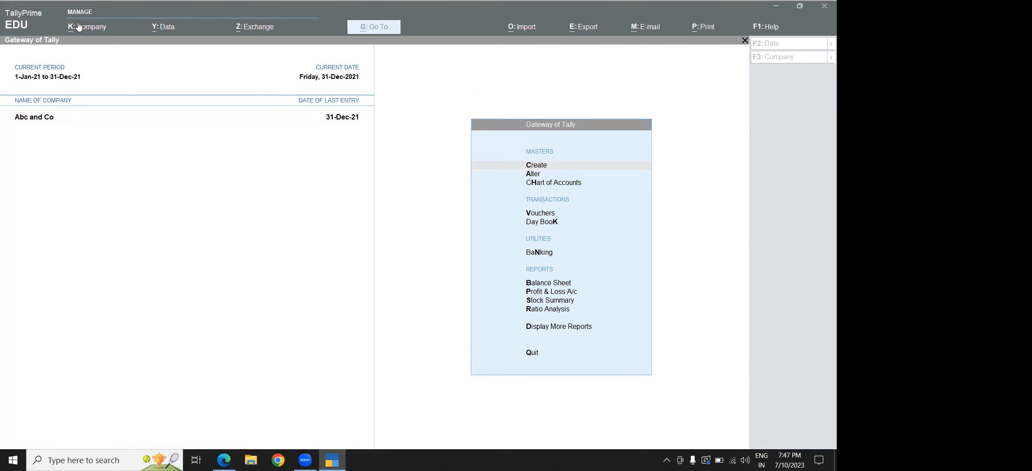
pyautogui.click(130, 174)
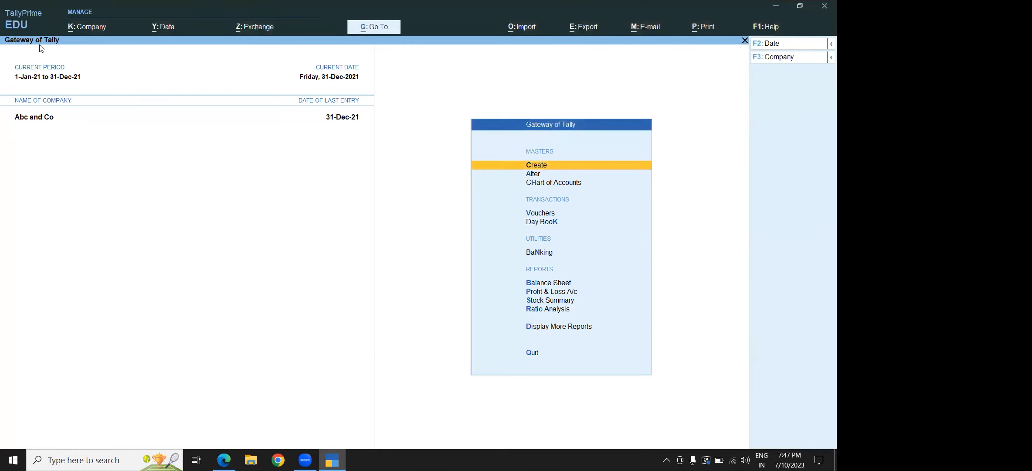
pyautogui.click(80, 30)
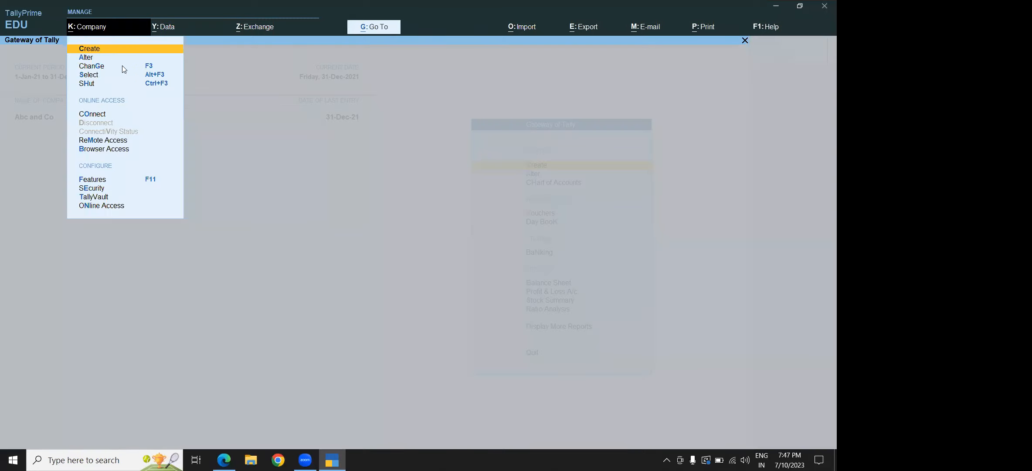
pyautogui.click(110, 49)
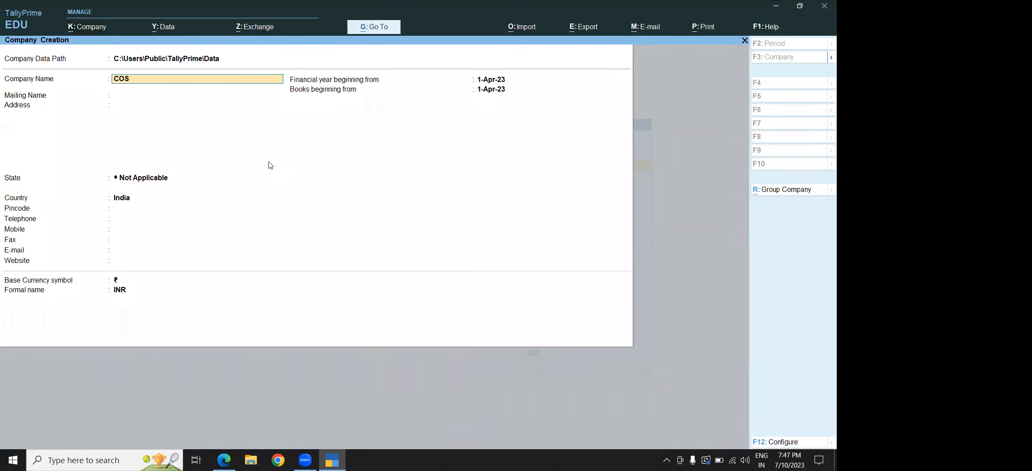
pyautogui.write('COST ACCOUNTING')
pyautogui.press('Return')
pyautogui.press('Return')
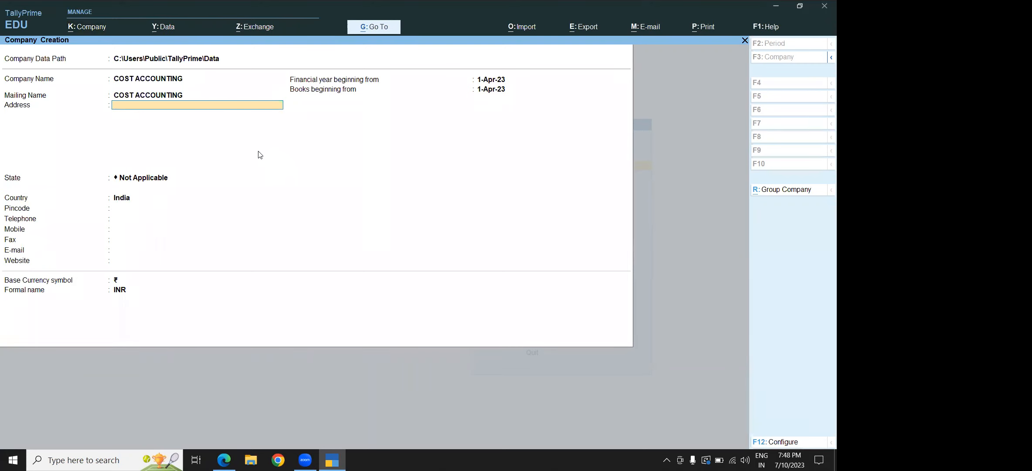
# Leave the address blank, set the company's state to Karnataka, and save the company with the default features
pyautogui.press('Return')
pyautogui.write('KAR')
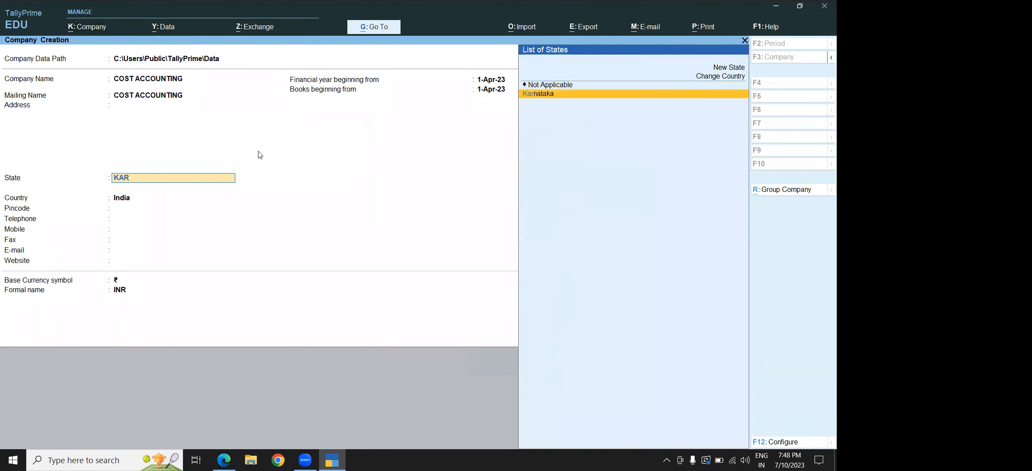
pyautogui.press('Return')
pyautogui.press('ctrl')
pyautogui.hotkey('ctrl', 'a')
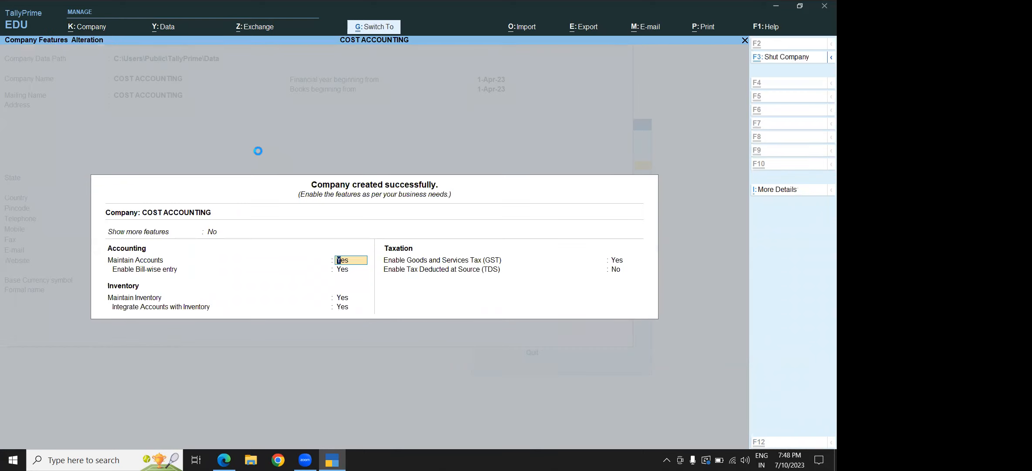
pyautogui.hotkey('ctrl', 'a')
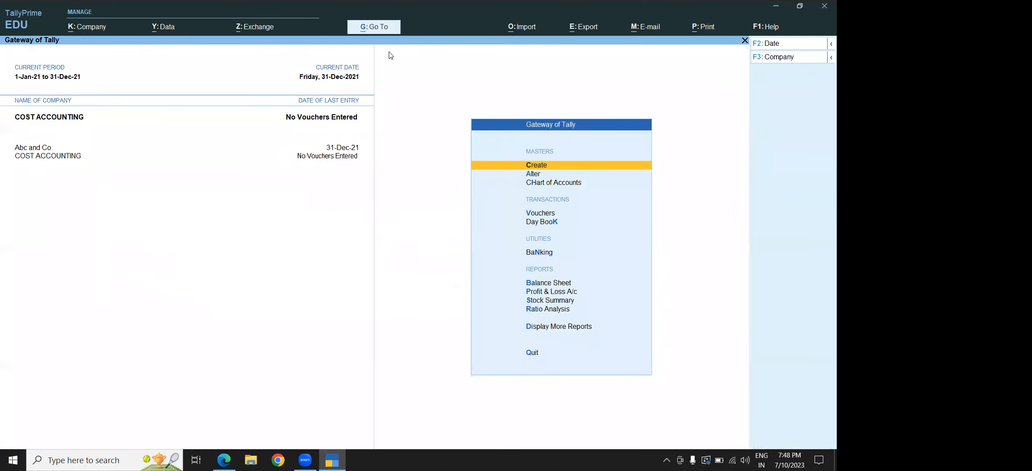
pyautogui.press('Return')
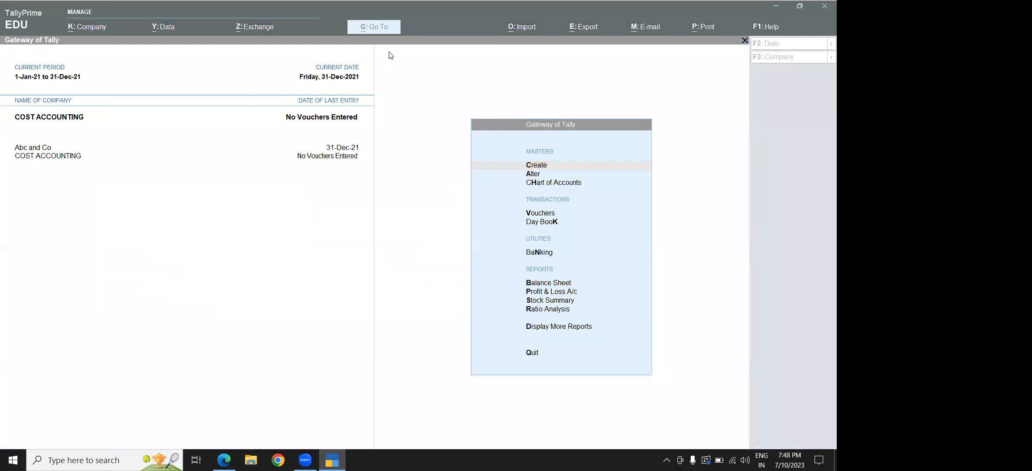
pyautogui.click(510, 132)
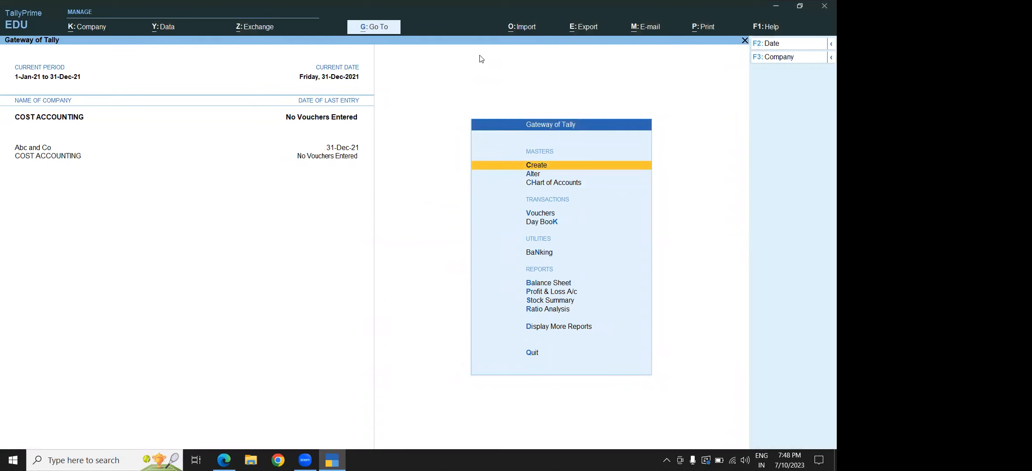
pyautogui.click(480, 55)
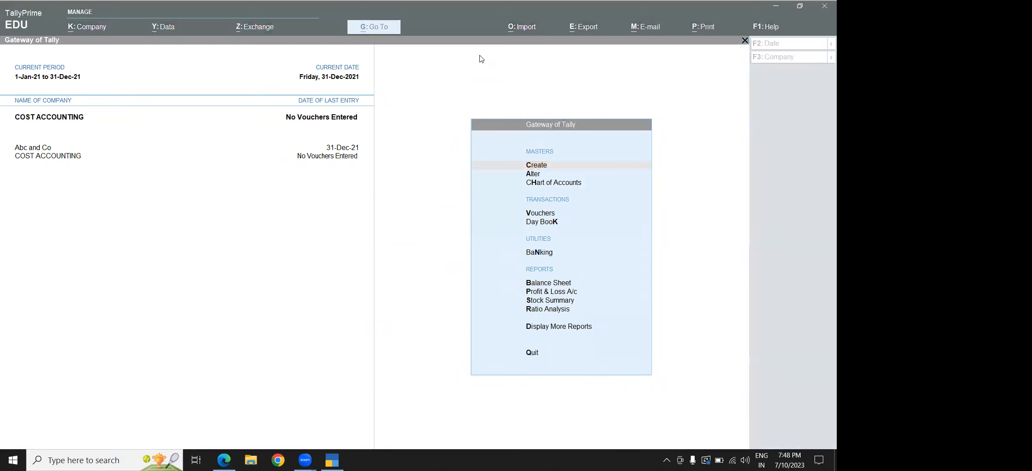
pyautogui.moveTo(514, 155); pyautogui.dragTo(599, 191)
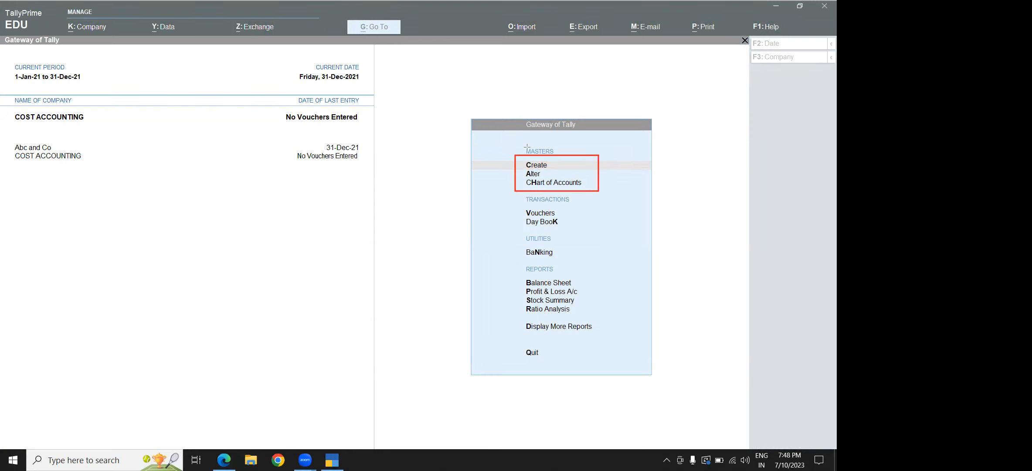
pyautogui.hotkey('ctrl', 'z')
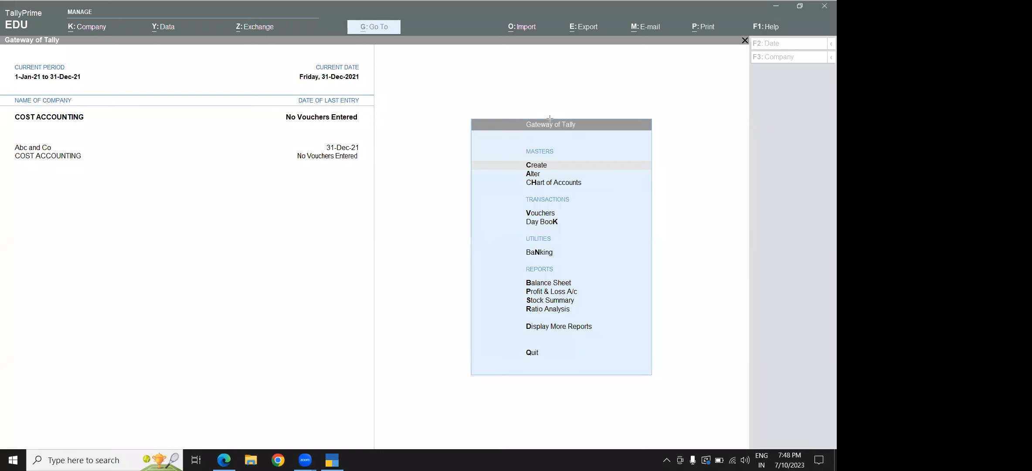
# Expand the list of masters available for creation and start a new cost category instead of altering the existing one
pyautogui.click(532, 165)
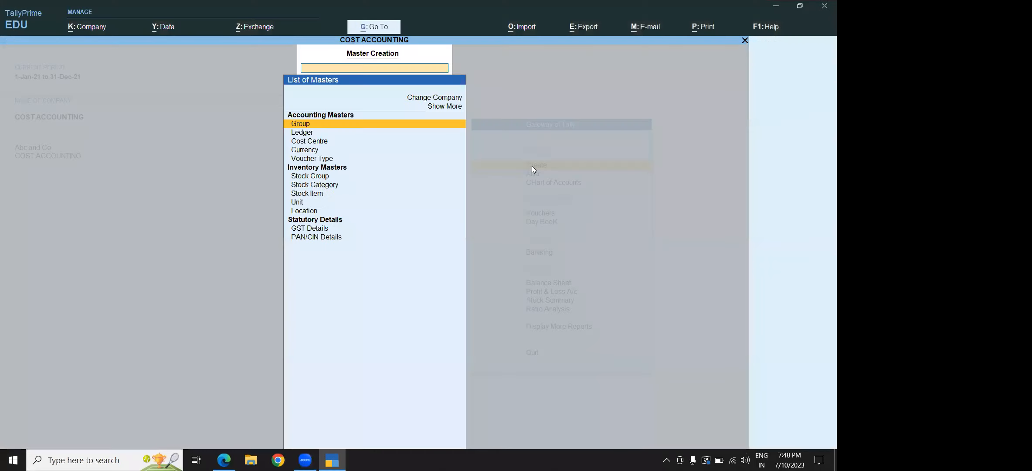
pyautogui.click(307, 143)
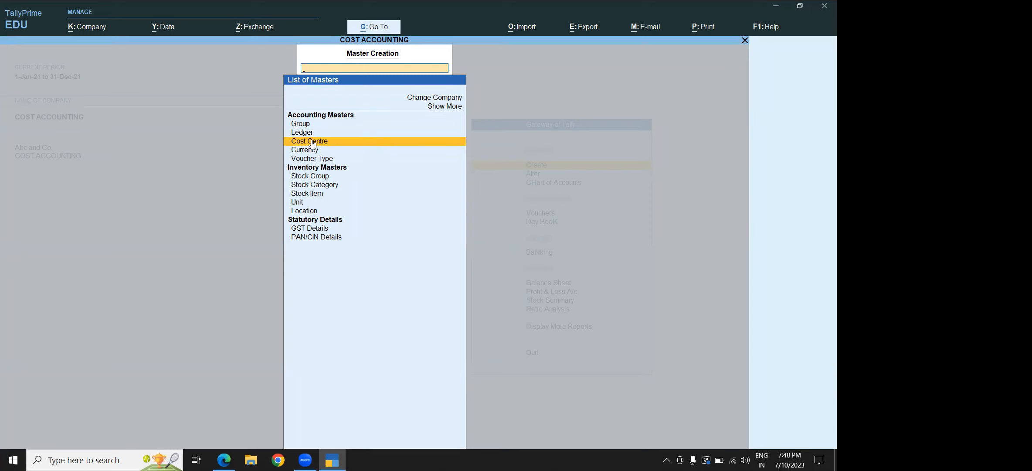
pyautogui.click(435, 109)
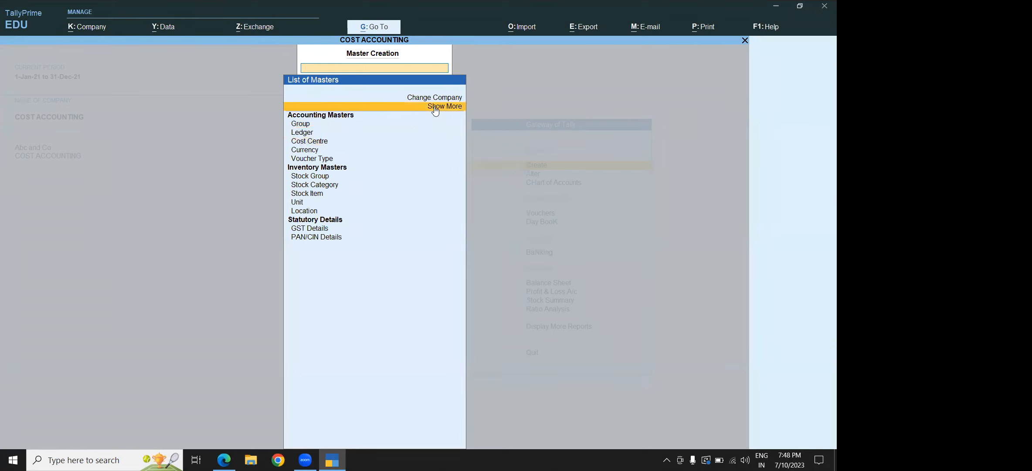
pyautogui.click(434, 109)
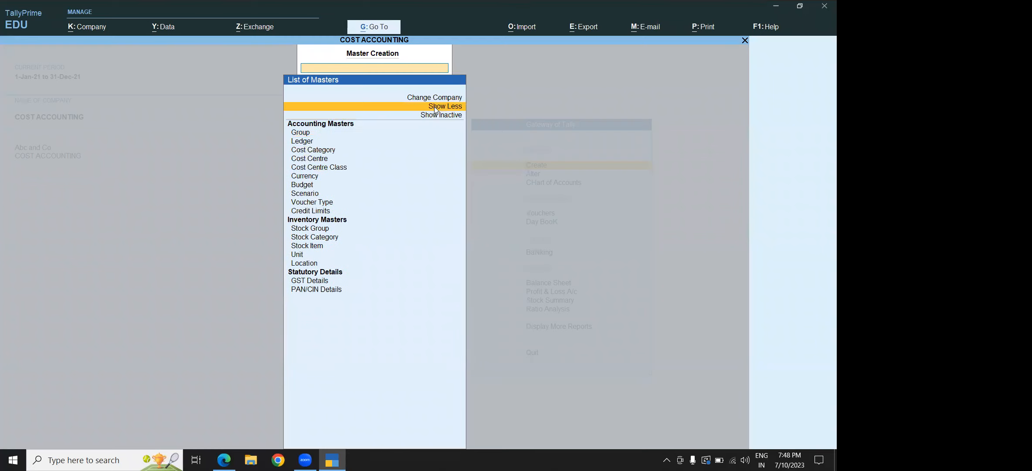
pyautogui.click(320, 151)
pyautogui.click(320, 150)
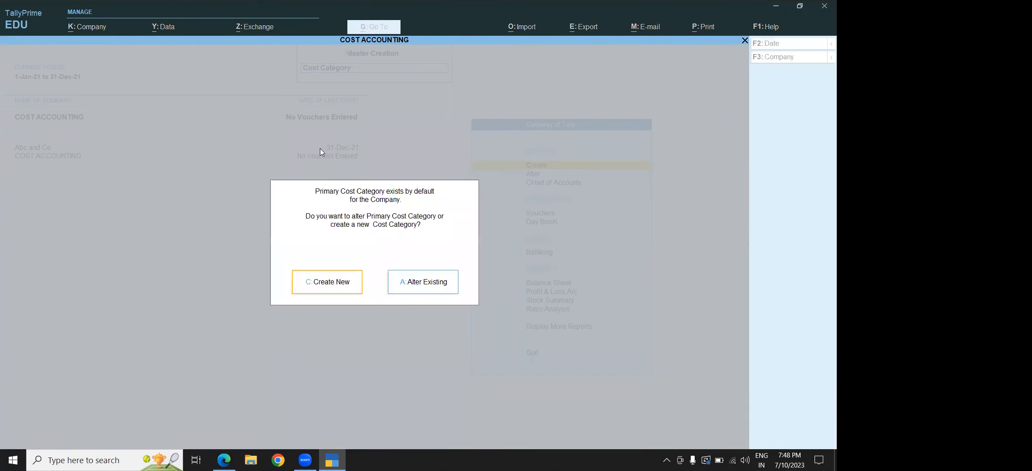
pyautogui.click(336, 282)
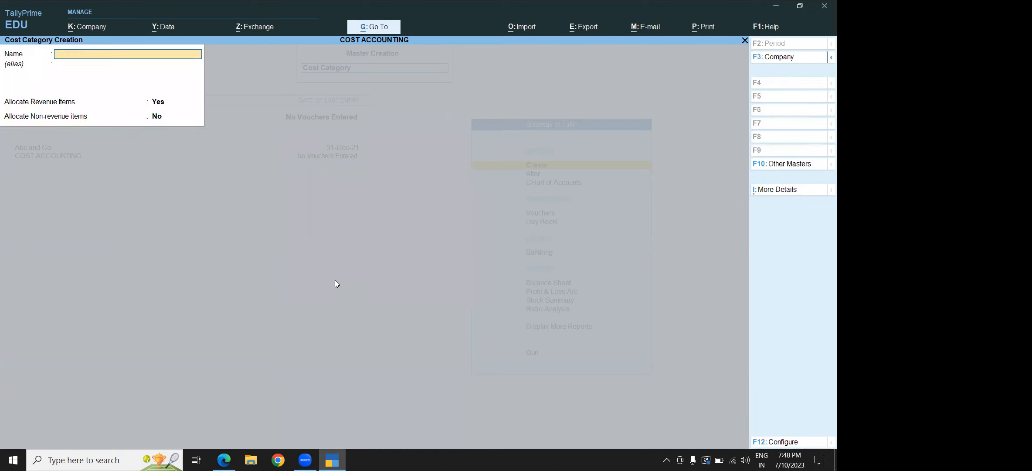
# Switch to the PDF notes in Edge and examine the cost categories and their cost centers in the practical problem table
pyautogui.hotkey('alt', 'Tab')
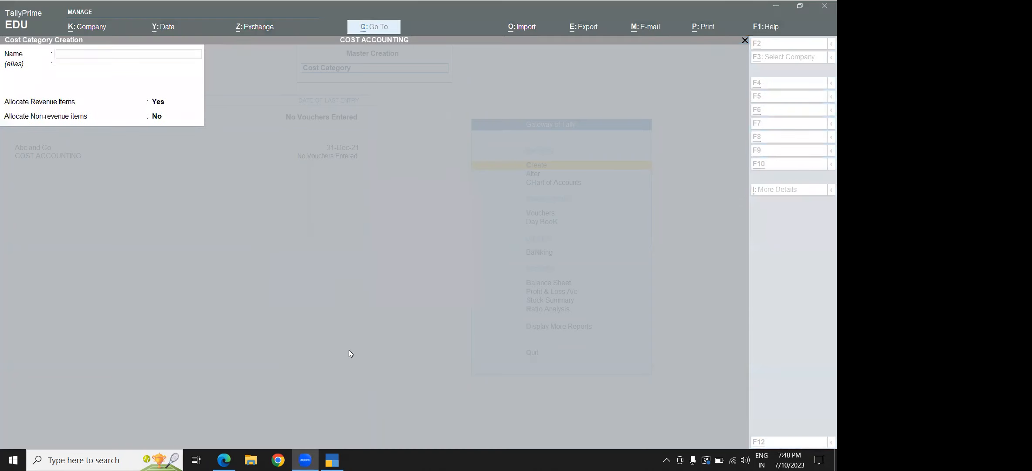
pyautogui.hotkey('alt', 'Tab')
pyautogui.hotkey('alt', 'Tab')
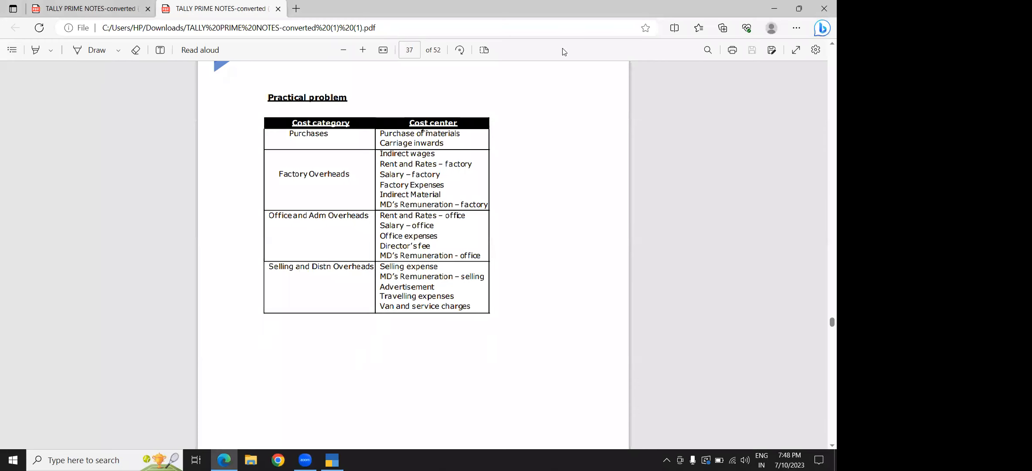
pyautogui.hotkey('alt', 'Tab')
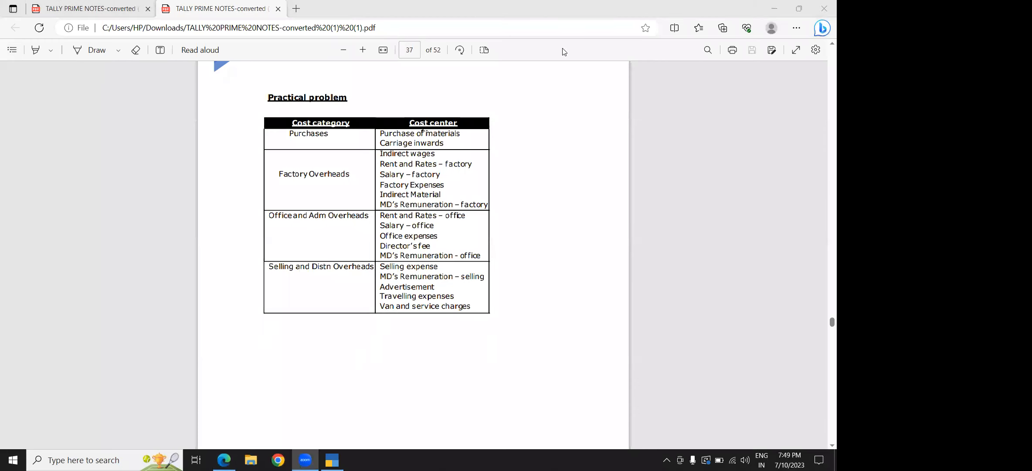
pyautogui.moveTo(267, 126)
pyautogui.mouseDown()
pyautogui.moveTo(357, 137)
pyautogui.moveTo(379, 307)
pyautogui.moveTo(377, 288)
pyautogui.mouseUp()
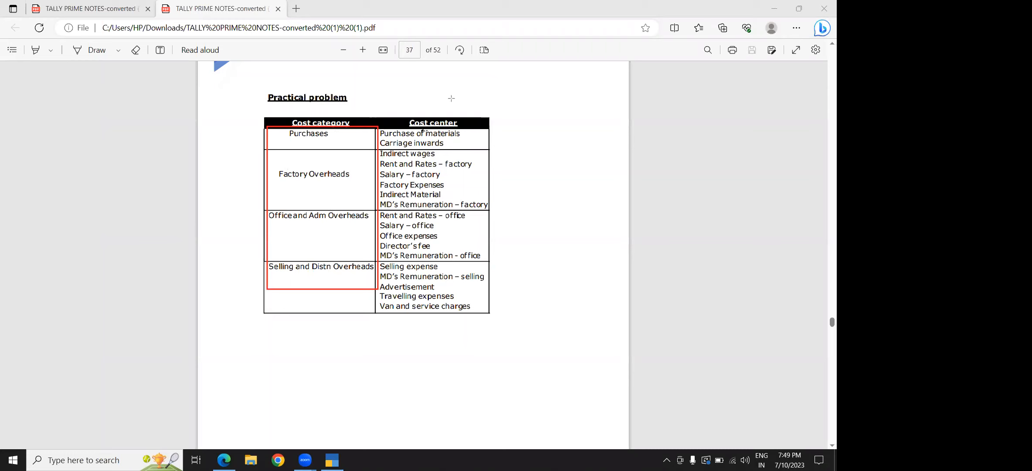
pyautogui.hotkey('ctrl', 'z')
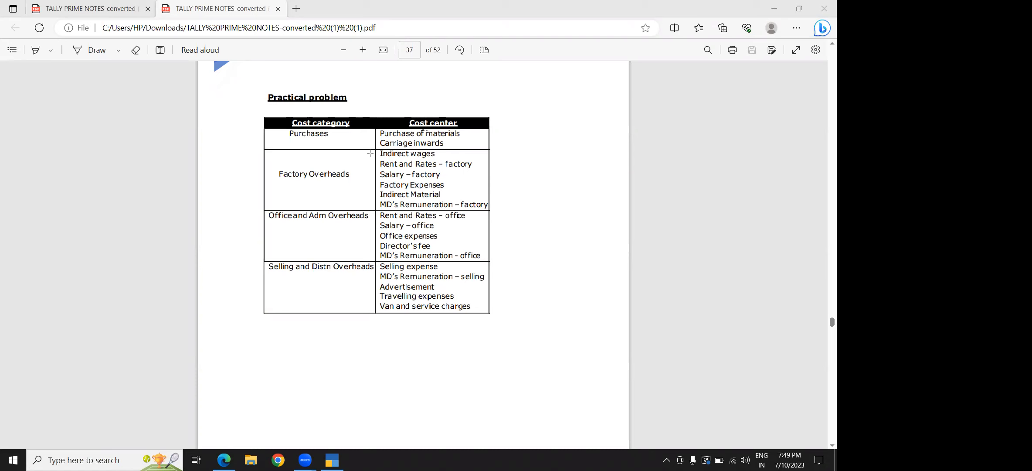
pyautogui.moveTo(374, 149); pyautogui.dragTo(496, 211)
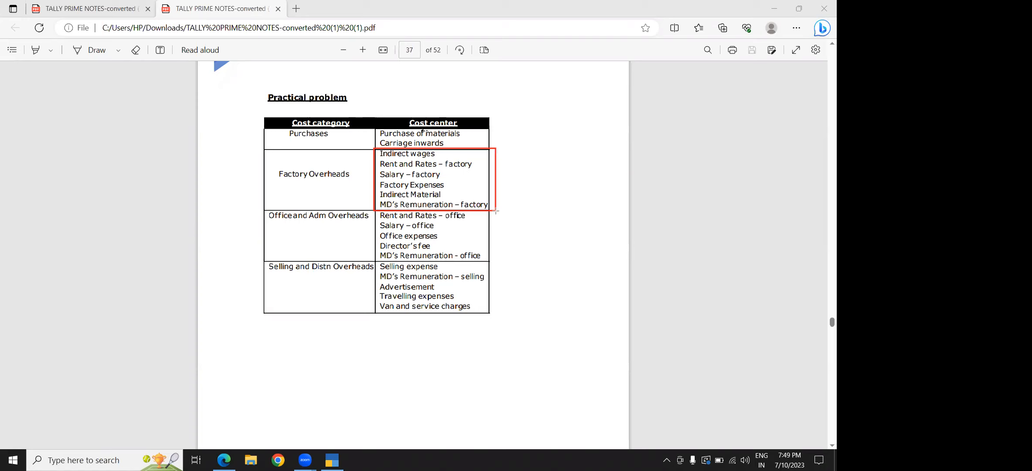
pyautogui.moveTo(496, 211)
pyautogui.mouseDown()
pyautogui.moveTo(500, 281)
pyautogui.moveTo(499, 264)
pyautogui.mouseUp()
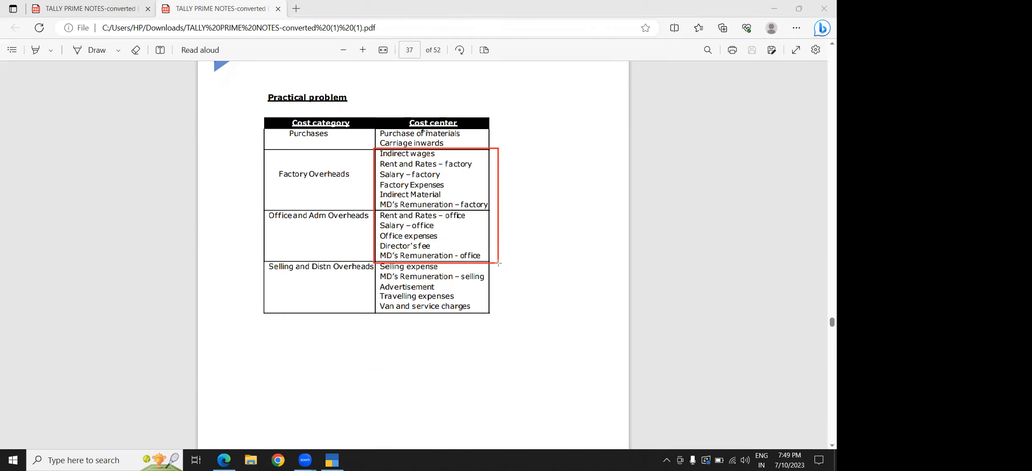
pyautogui.moveTo(499, 264)
pyautogui.mouseDown()
pyautogui.moveTo(502, 333)
pyautogui.moveTo(488, 311)
pyautogui.mouseUp()
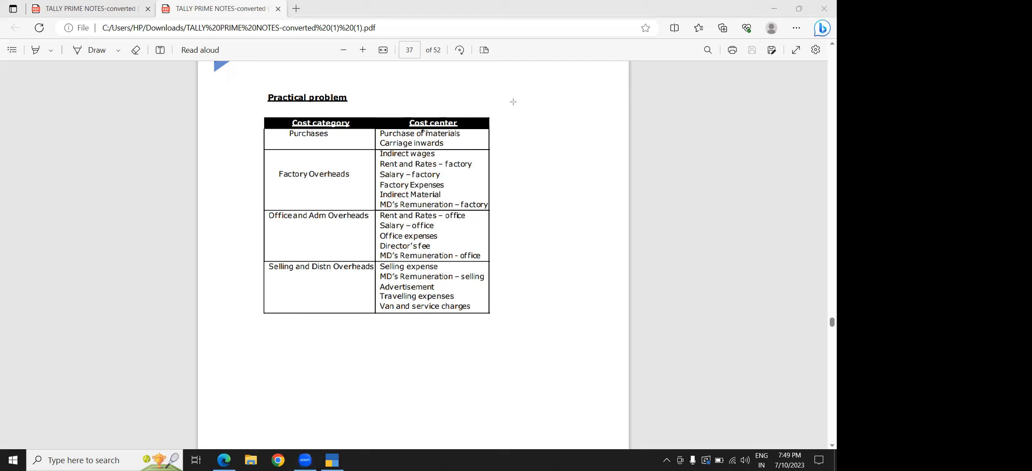
pyautogui.click(340, 193)
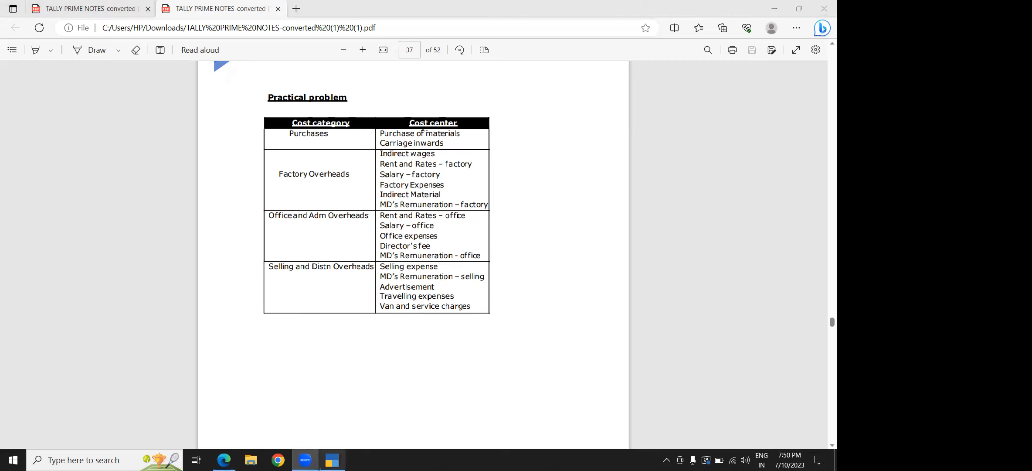
pyautogui.click(224, 460)
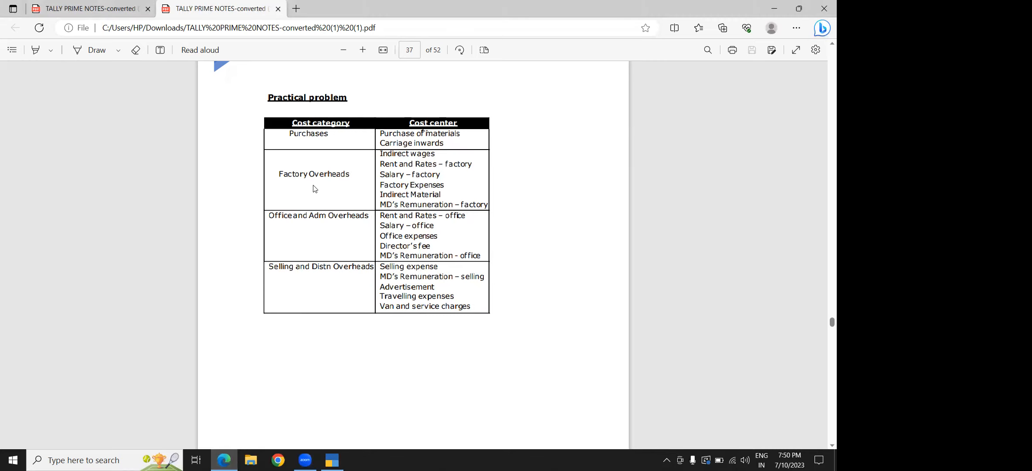
# Return to TallyPrime and create a cost category named PURCHASING with the default allocation settings
pyautogui.click(340, 457)
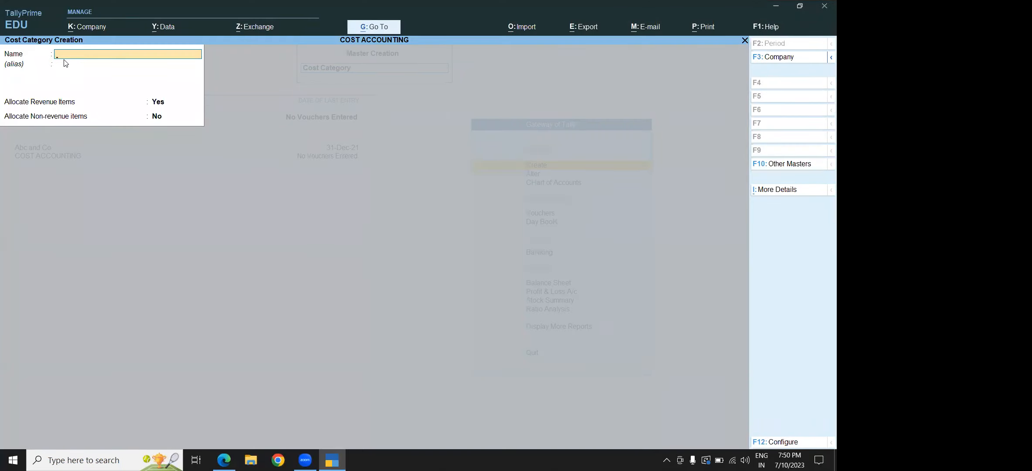
pyautogui.write('HASING')
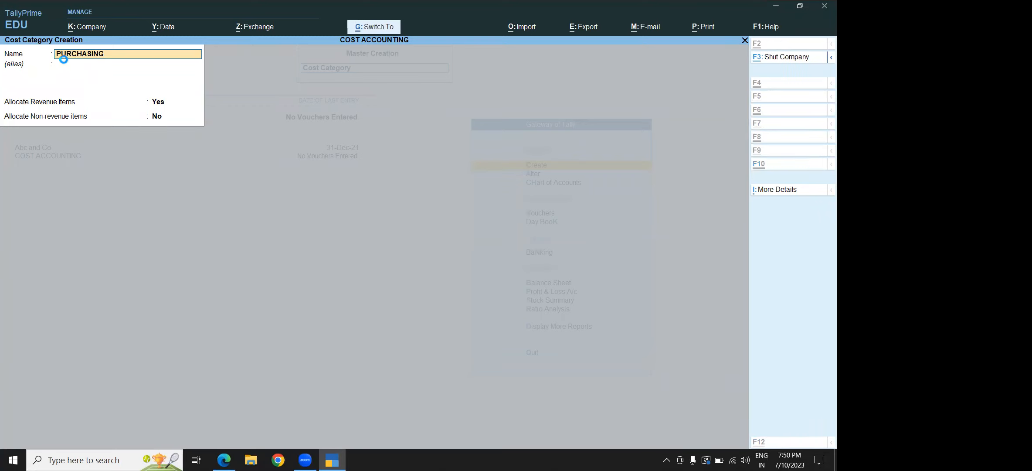
pyautogui.hotkey('ctrl', 'a')
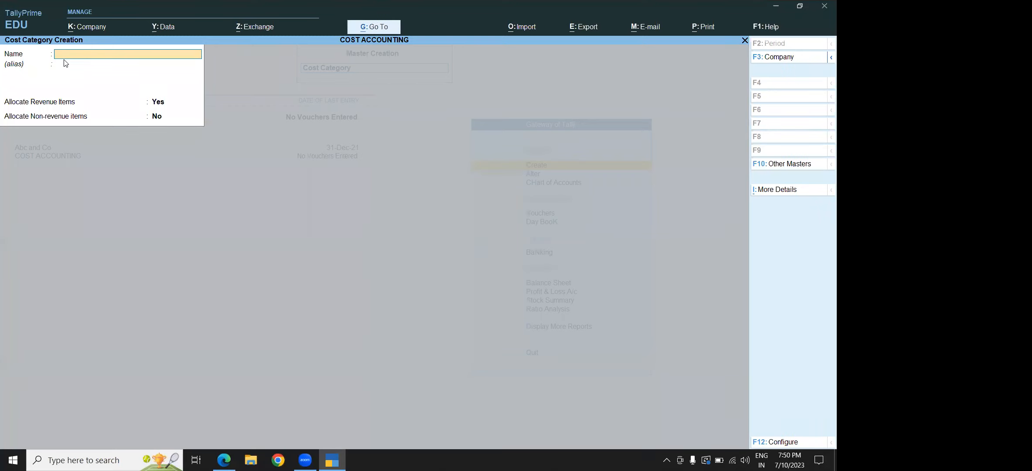
# Check the PDF notes in Edge, return to TallyPrime and create a cost category named Factory Overheads with the default allocation settings
pyautogui.hotkey('alt', 'Tab')
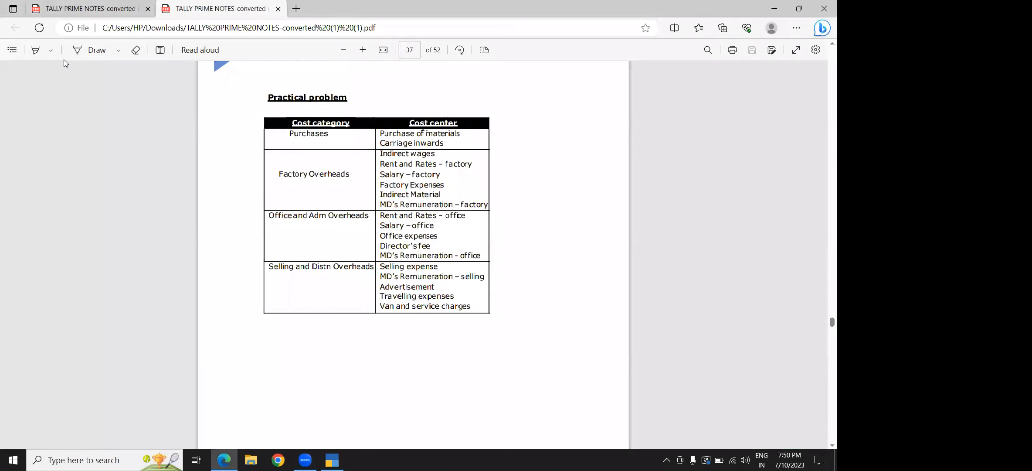
pyautogui.hotkey('alt', 'Tab')
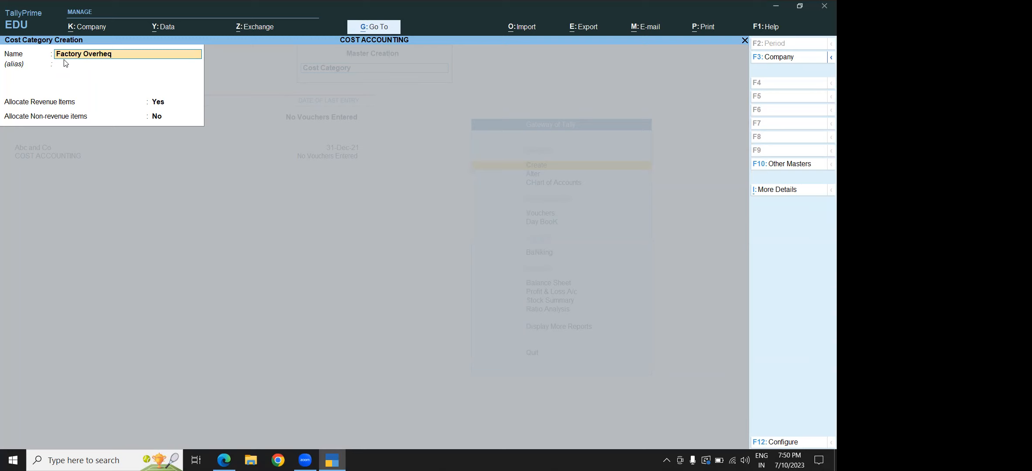
pyautogui.hotkey('ctrl', 'a')
# Consult the notes again and create a cost category named Office and Admin Overheads with the default allocation settings
pyautogui.hotkey('alt', 'Tab')
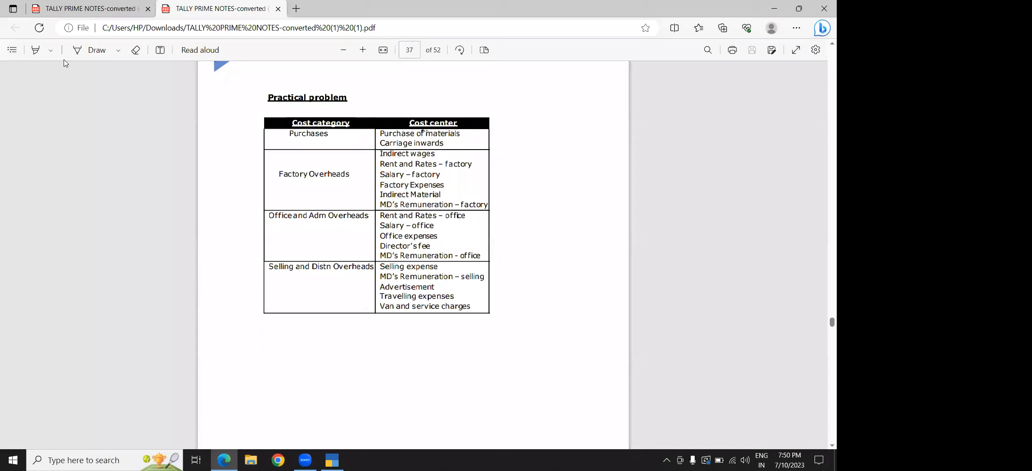
pyautogui.hotkey('alt', 'Tab')
pyautogui.write('Office and')
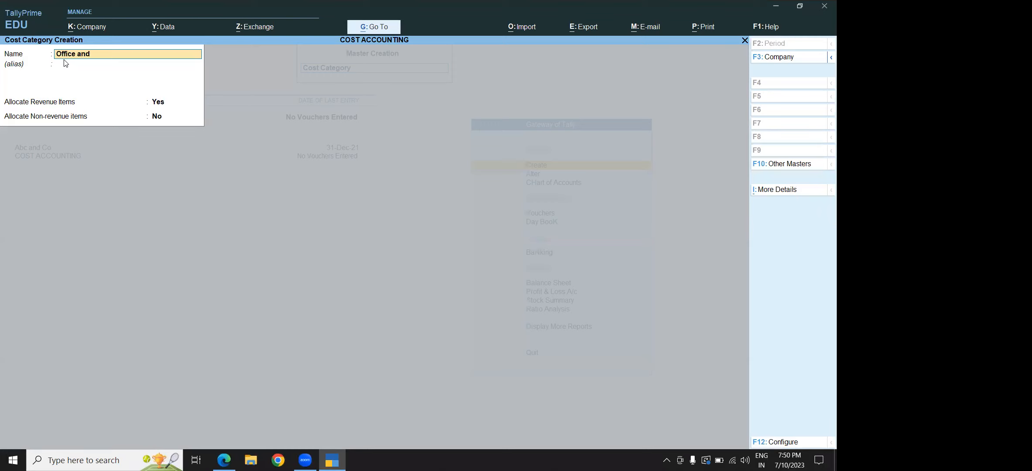
pyautogui.write(' Admin overheads')
pyautogui.hotkey('ctrl', 'a')
# Create the last cost category, Selling and Distribution, and leave cost category creation
pyautogui.hotkey('alt', 'Tab')
pyautogui.hotkey('alt', 'Tab')
pyautogui.write('Selling and Distribution')
pyautogui.hotkey('ctrl', 'a')
pyautogui.press('Escape')
# Start creating a cost centre and assign it to the PURCHASING category
pyautogui.press('Return')
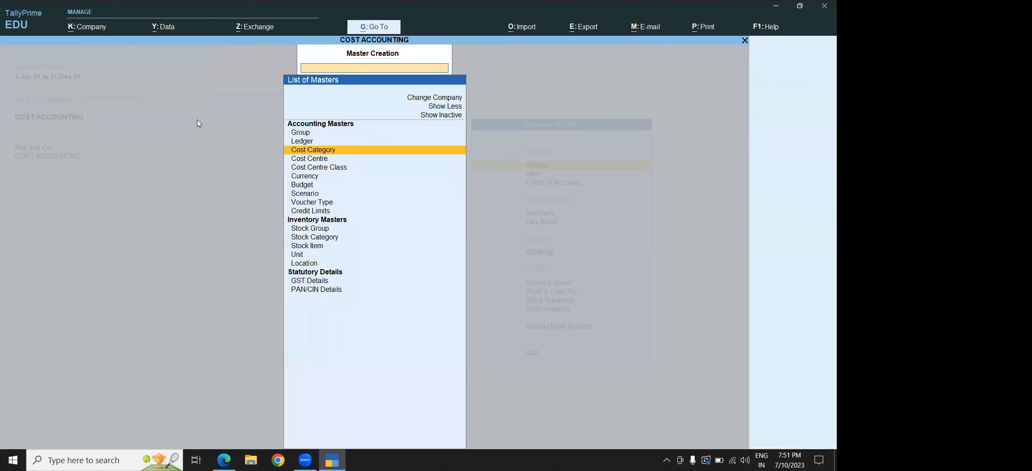
pyautogui.click(303, 162)
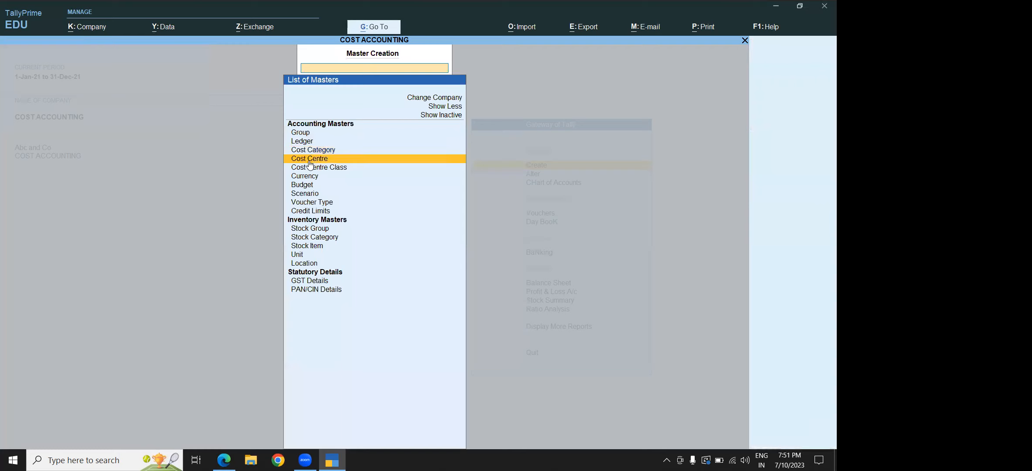
pyautogui.click(303, 161)
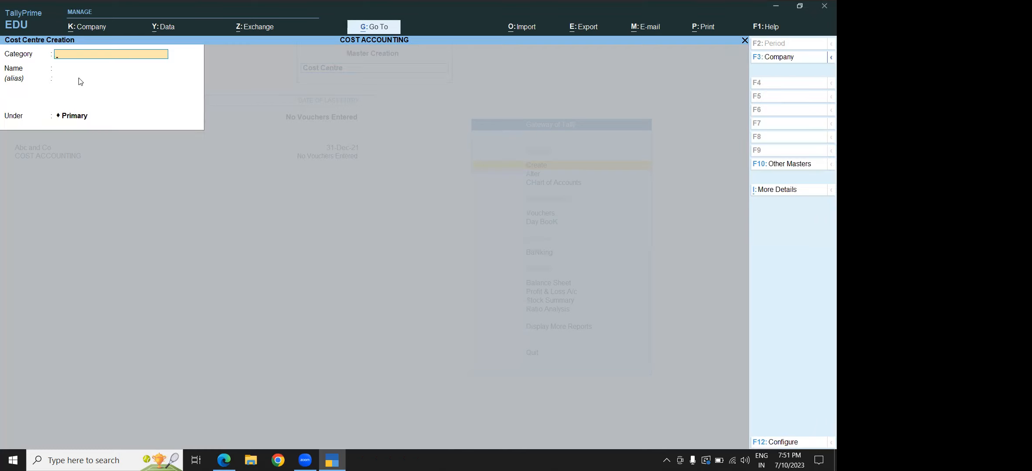
pyautogui.write('P')
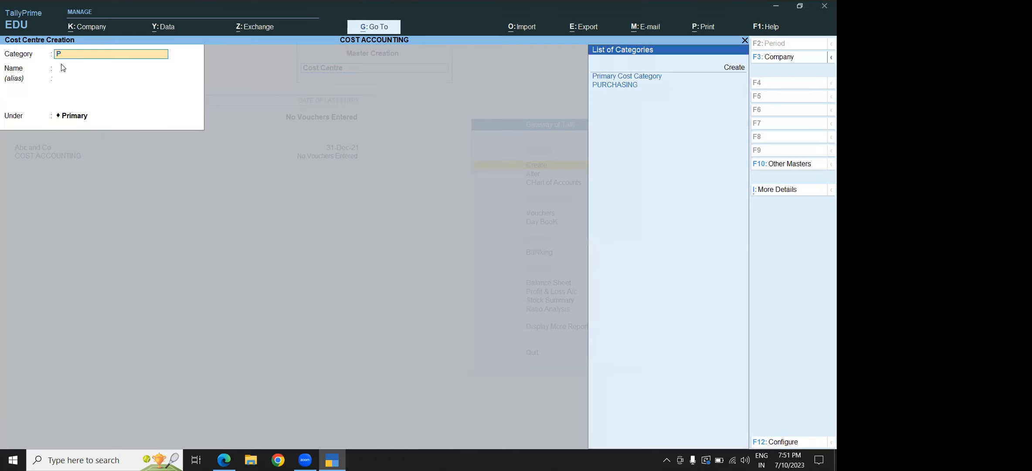
pyautogui.click(608, 90)
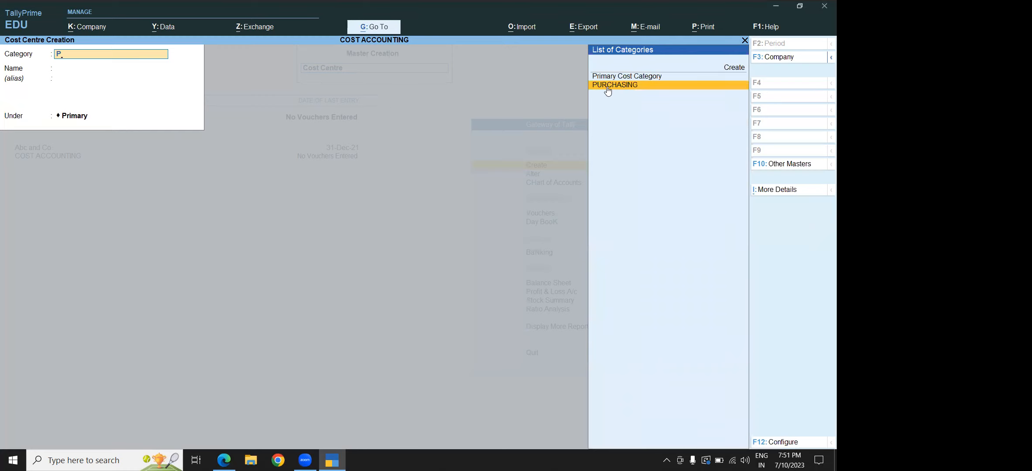
pyautogui.click(607, 89)
# Look up the first cost centre in the notes, name the new one Purchase of Materials under Primary, and save it
pyautogui.hotkey('alt', 'Tab')
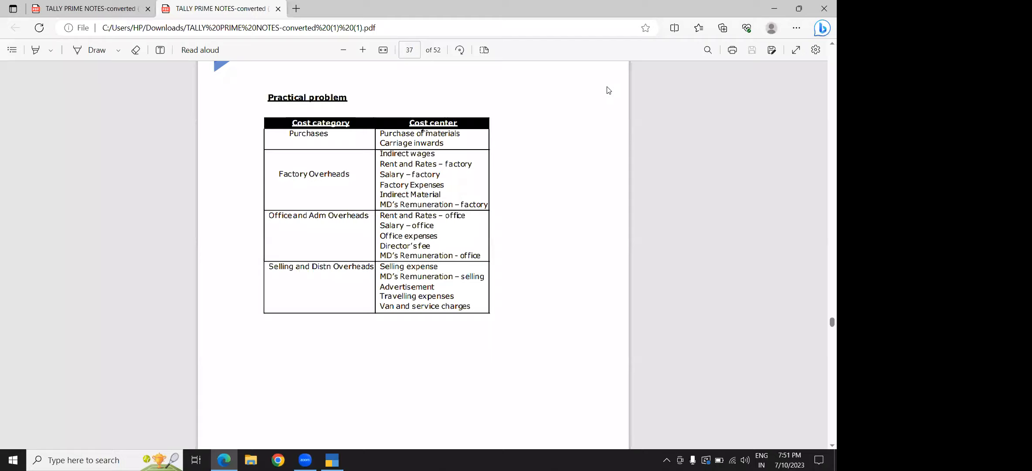
pyautogui.hotkey('alt', 'Tab')
pyautogui.hotkey('alt', 'Tab')
pyautogui.hotkey('alt', 'Tab')
pyautogui.write('Purchase')
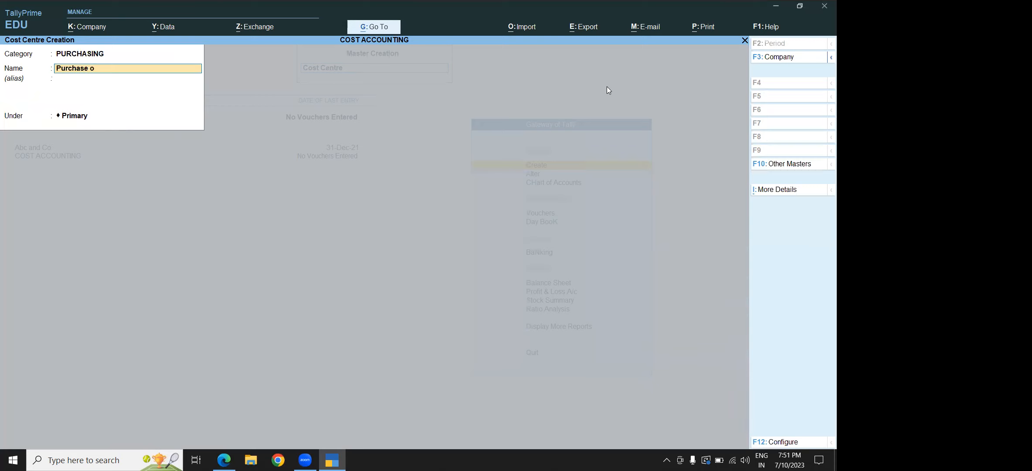
pyautogui.write(' of materials')
pyautogui.press('Return')
pyautogui.press('Return')
pyautogui.press('Return')
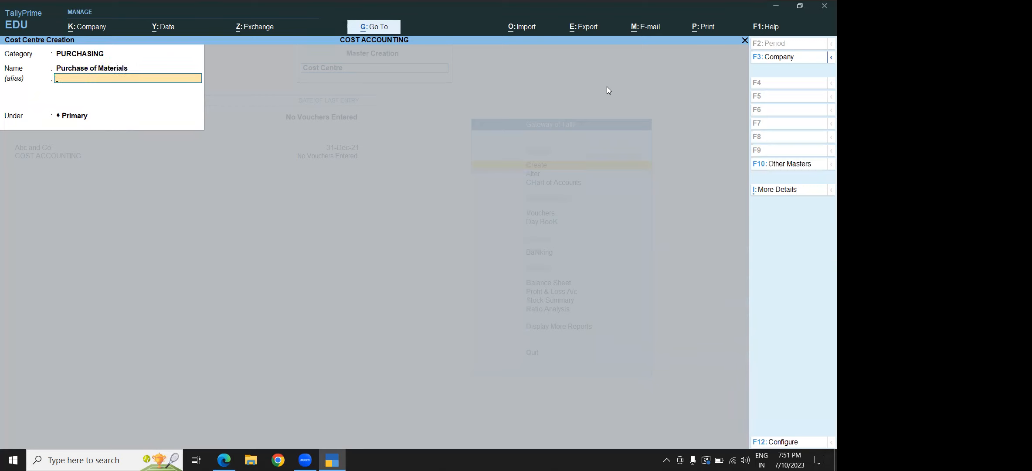
# Create a Carriage Inwards cost centre in the PURCHASING category
pyautogui.write('Carriage inwards')
pyautogui.press('ctrl')
pyautogui.hotkey('ctrl', 'a')
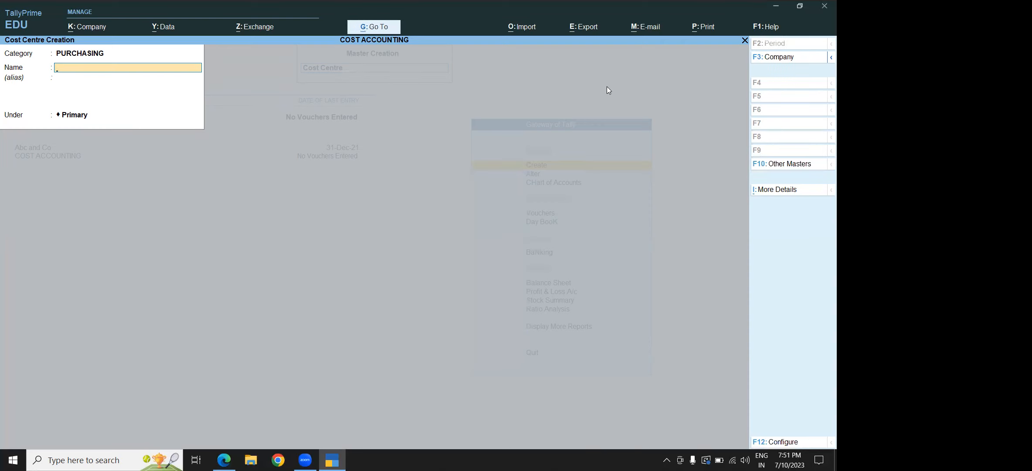
pyautogui.press('BackSpace')
pyautogui.write('F')
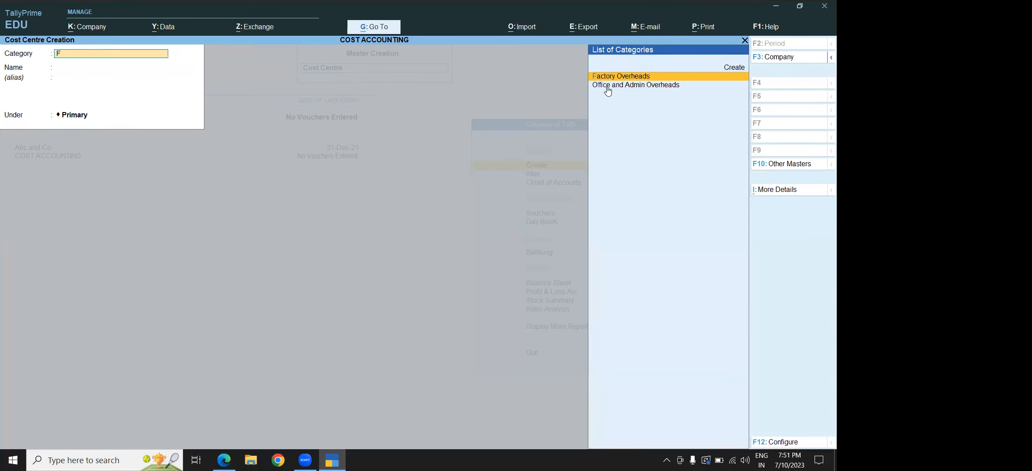
pyautogui.press('Return')
pyautogui.hotkey('alt', 'Tab')
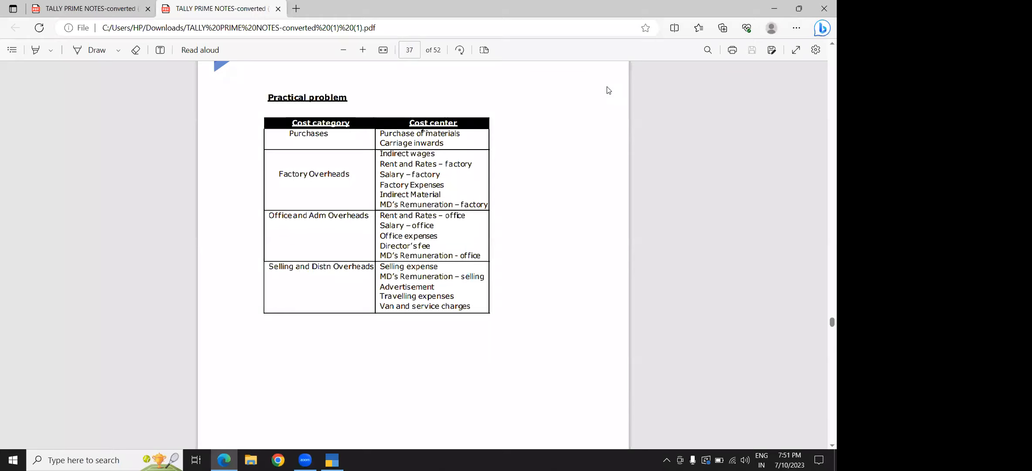
pyautogui.hotkey('alt', 'Tab')
pyautogui.write('Idirect Wa')
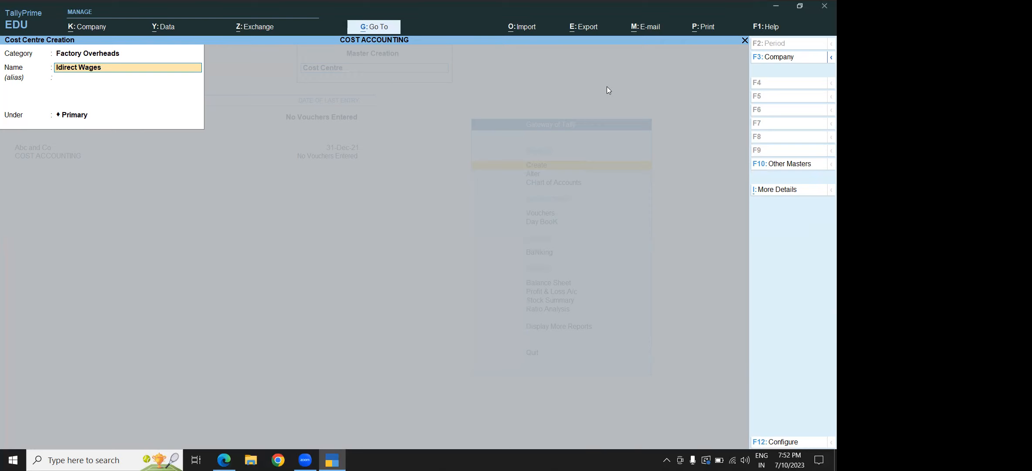
pyautogui.hotkey('alt', 'Tab')
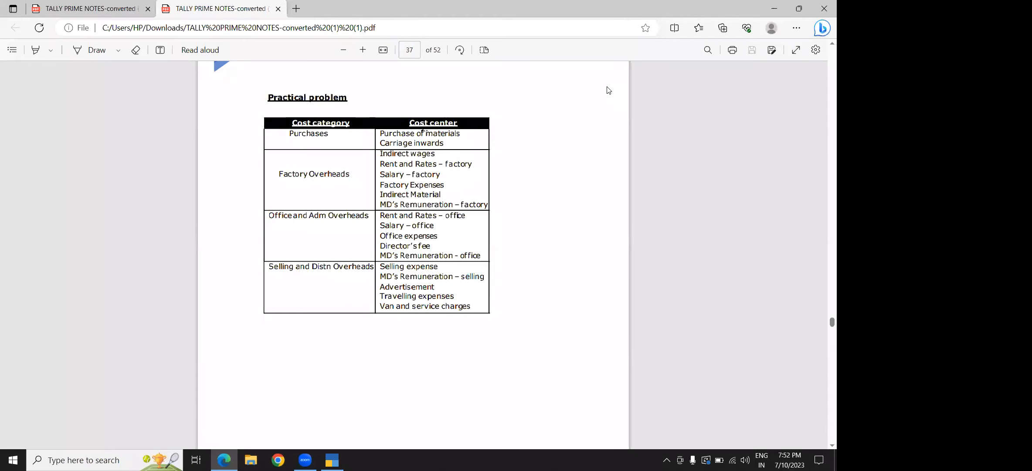
pyautogui.hotkey('alt', 'Tab')
pyautogui.hotkey('alt', 'Tab')
pyautogui.hotkey('alt', 'Tab')
pyautogui.press('BackSpace')
pyautogui.press('BackSpace')
pyautogui.press('BackSpace')
pyautogui.press('BackSpace')
pyautogui.press('BackSpace')
pyautogui.press('BackSpace')
pyautogui.press('BackSpace')
pyautogui.press('BackSpace')
pyautogui.press('BackSpace')
pyautogui.press('BackSpace')
pyautogui.press('BackSpace')
pyautogui.press('BackSpace')
pyautogui.press('BackSpace')
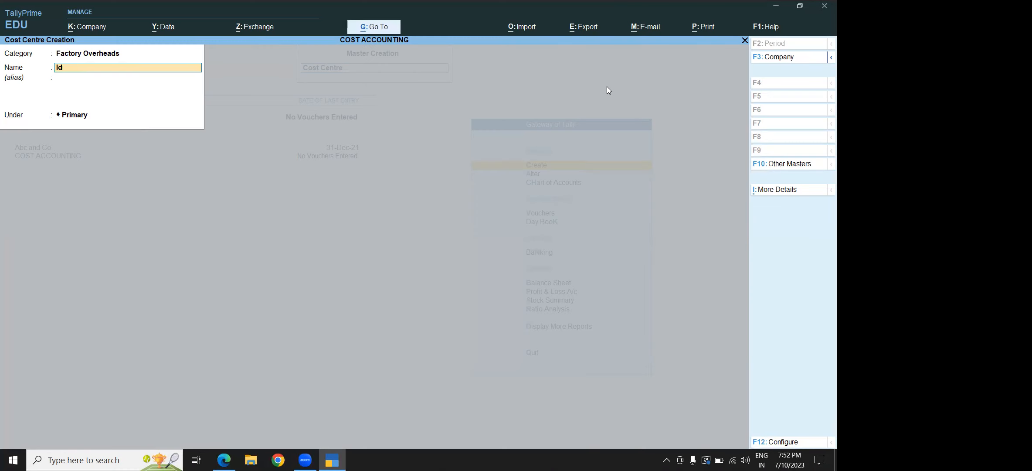
pyautogui.write('indirec')
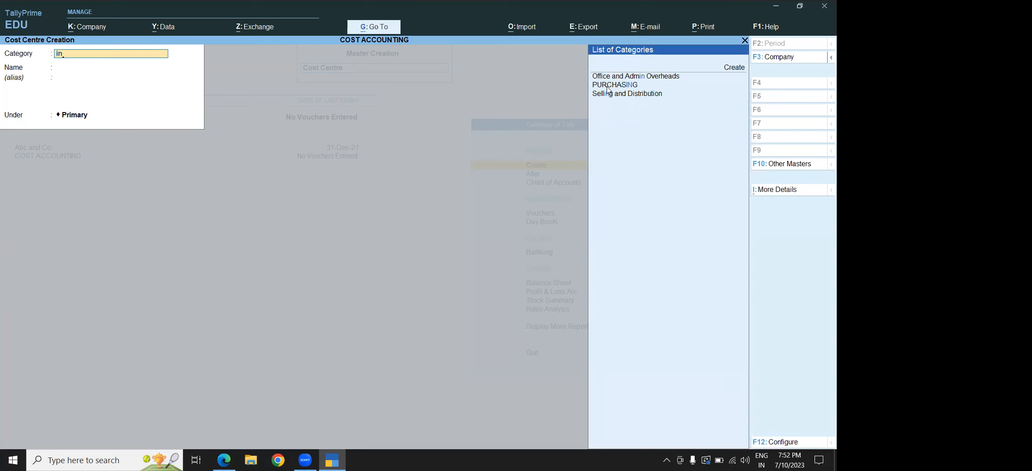
pyautogui.press('BackSpace')
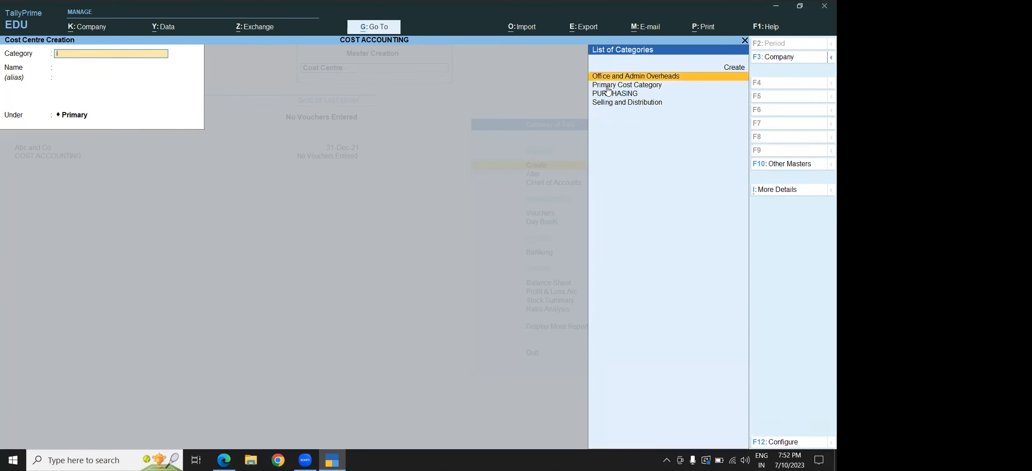
pyautogui.press('Down')
pyautogui.press('Down')
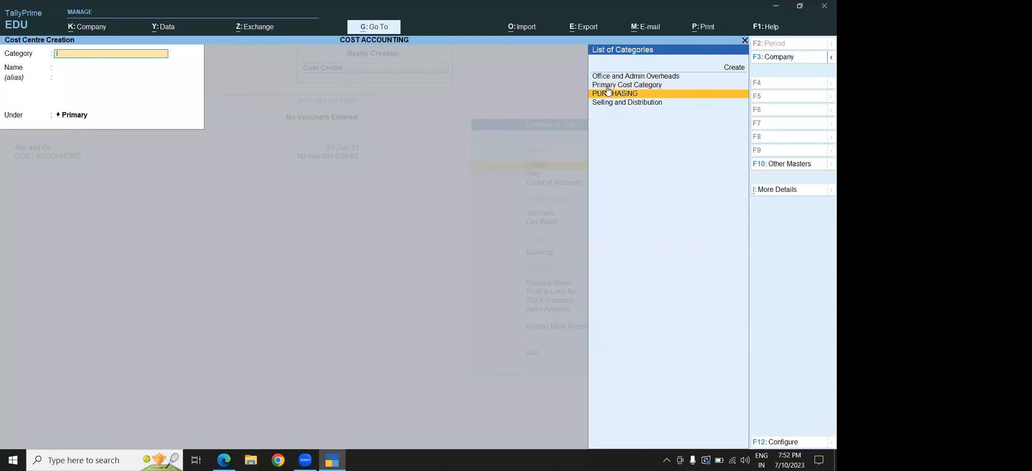
pyautogui.press('Up')
pyautogui.press('Up')
pyautogui.press('BackSpace')
# Set the category to Factory Overheads and create a cost centre named Indirect Wages in it
pyautogui.write('fa')
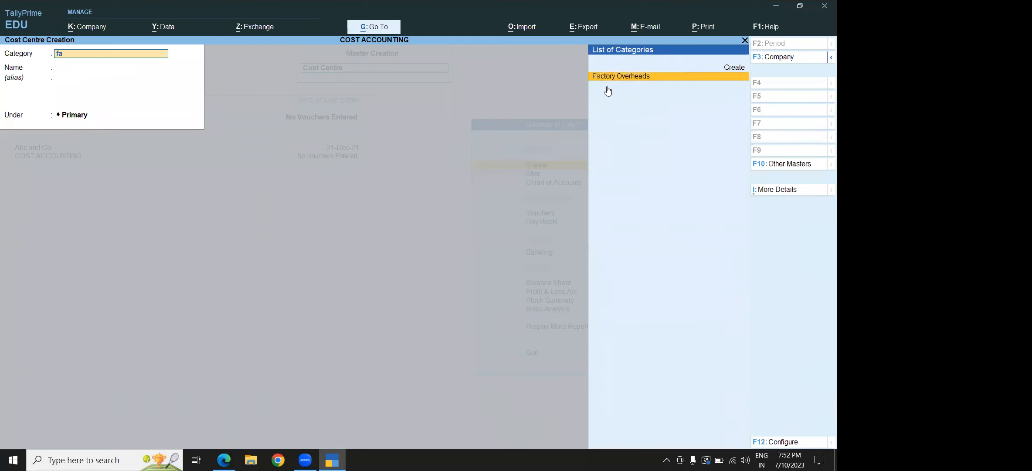
pyautogui.press('Return')
pyautogui.write('Ibd')
pyautogui.press('BackSpace')
pyautogui.press('BackSpace')
pyautogui.write('ndirect Wag')
pyautogui.press('BackSpace')
pyautogui.write('ge')
pyautogui.press('ctrl')
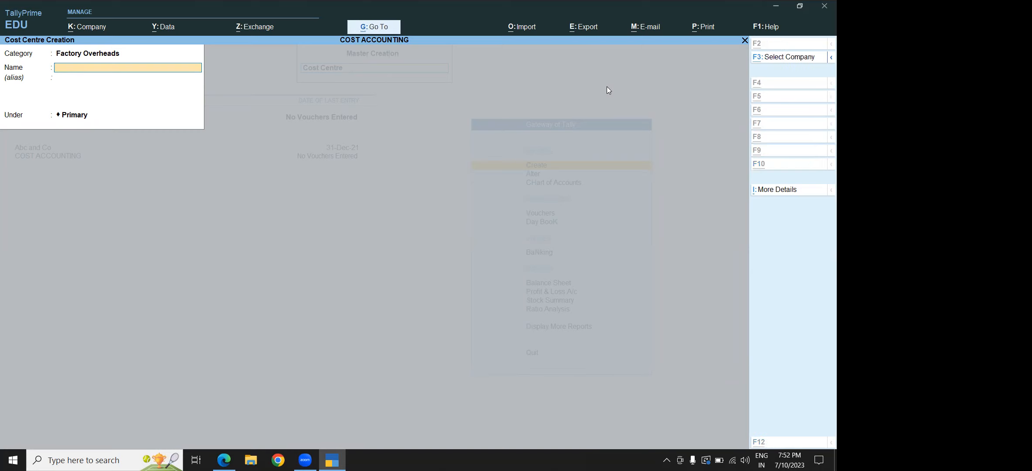
# Consult the notes and create a cost centre named Rent and Rates - Factory in the Factory Overheads category
pyautogui.hotkey('alt', 'Tab')
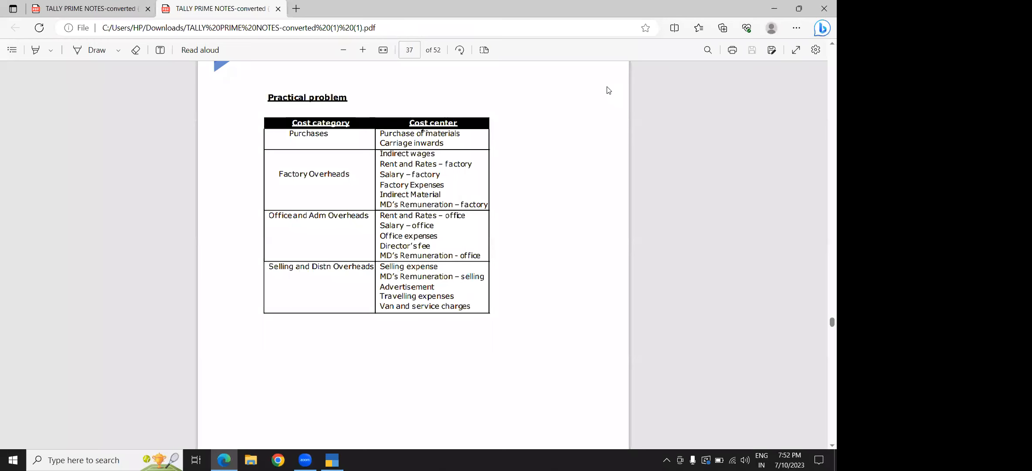
pyautogui.hotkey('alt', 'Tab')
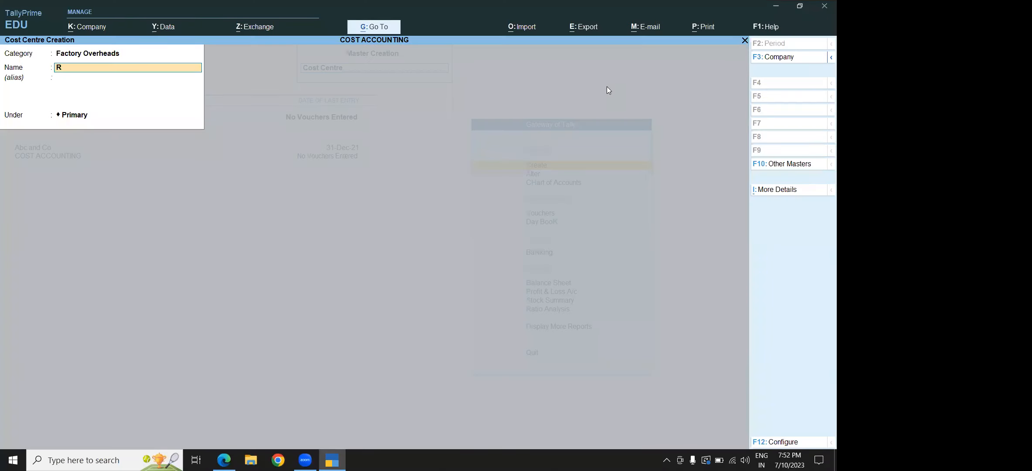
pyautogui.write('and')
pyautogui.write('n')
pyautogui.press('BackSpace')
pyautogui.press('BackSpace')
pyautogui.write('nd R')
pyautogui.press('BackSpace')
pyautogui.press('BackSpace')
pyautogui.write('Rates - Factory')
pyautogui.press('ctrl')
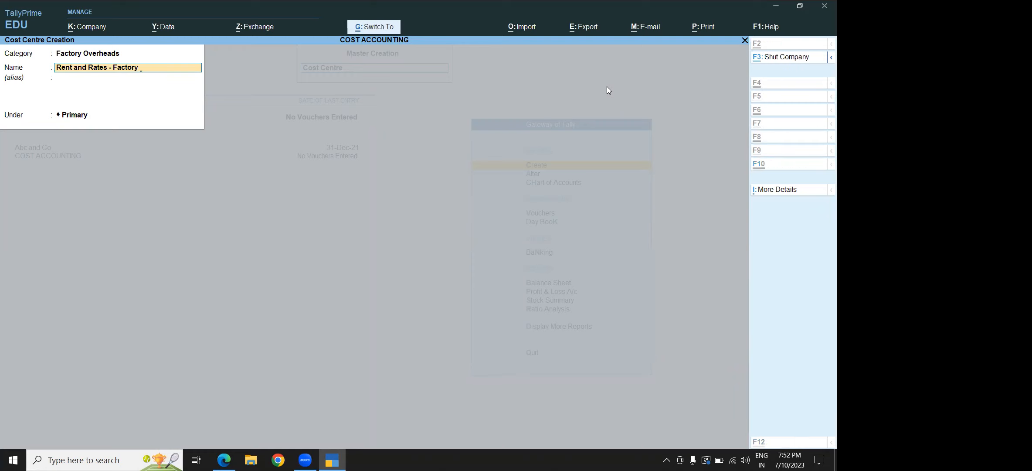
# Check the notes for the next entry and create a Salary - Factory cost centre under Factory Overheads
pyautogui.hotkey('alt', 'Tab')
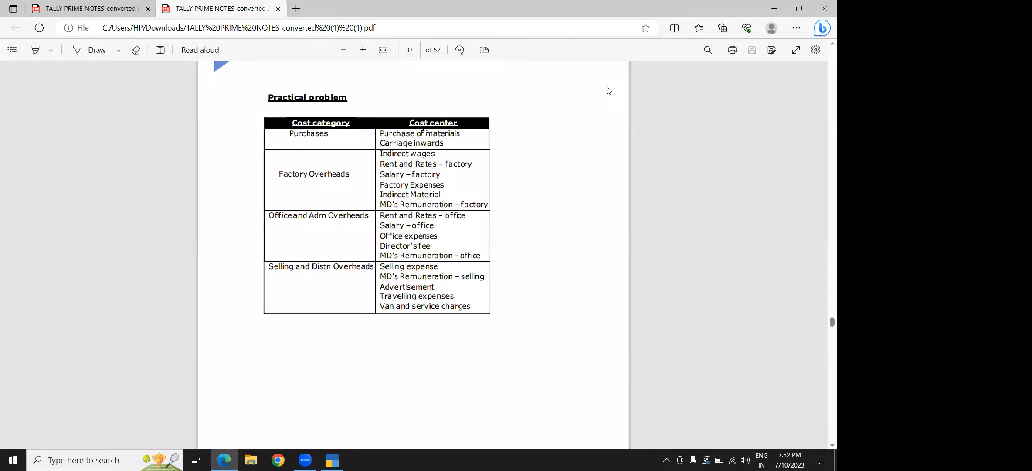
pyautogui.hotkey('alt', 'Tab')
pyautogui.write('Sala')
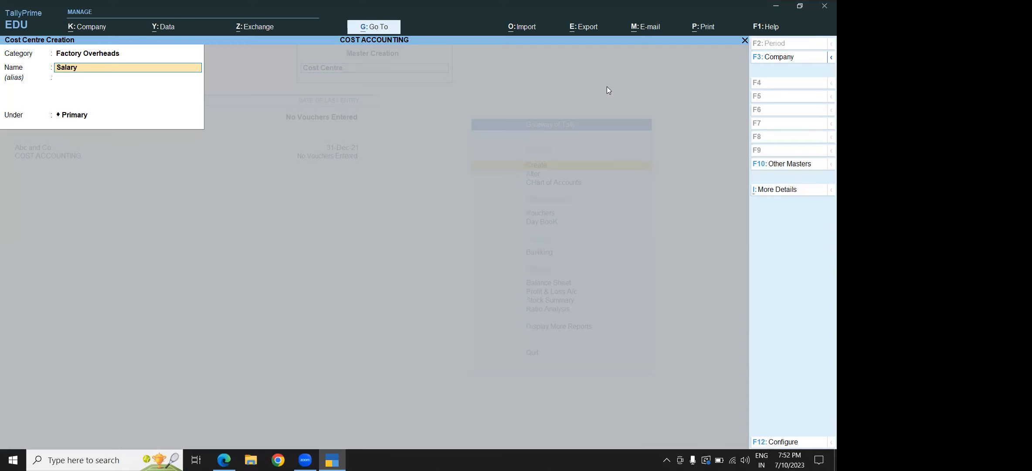
pyautogui.write('ry - factory')
pyautogui.hotkey('ctrl', 'a')
# Create a Factory Expenses cost centre in the Factory Overheads category, following the practical problem table
pyautogui.hotkey('alt', 'Tab')
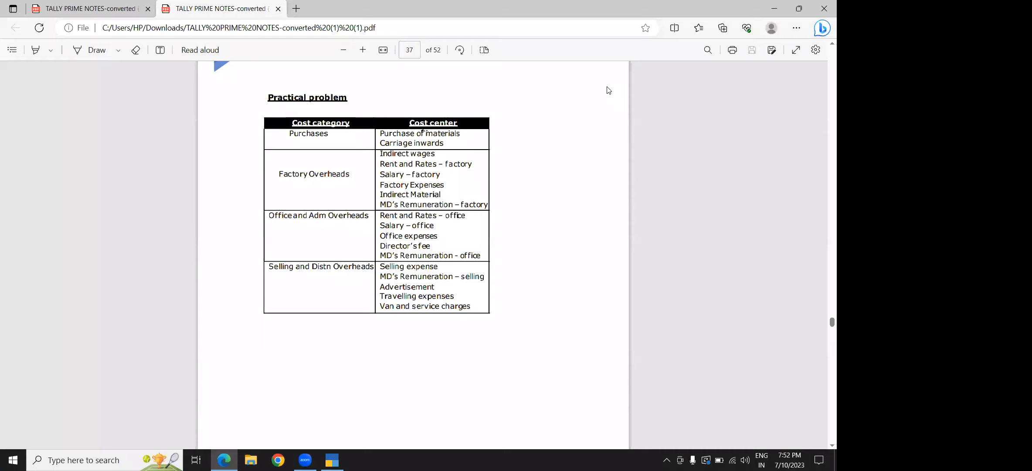
pyautogui.hotkey('alt', 'Tab')
pyautogui.write('Factory')
pyautogui.write(' ex')
pyautogui.write('penses')
pyautogui.press('ctrl')
pyautogui.hotkey('ctrl', 'a')
# Check the notes and create a cost centre named Indirect Materail in the Factory Overheads category
pyautogui.hotkey('alt', 'Tab')
pyautogui.hotkey('alt', 'Tab')
pyautogui.write('Indirect Ma')
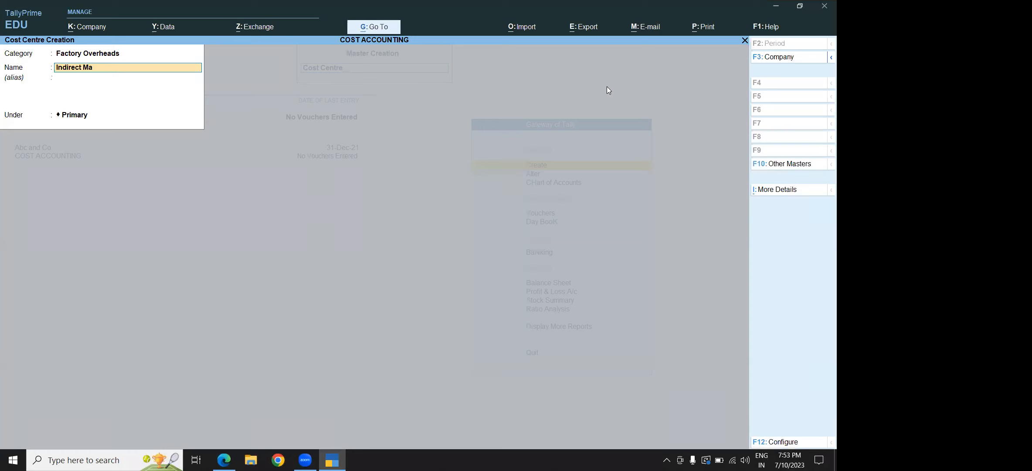
pyautogui.press('BackSpace')
pyautogui.press('BackSpace')
pyautogui.press('BackSpace')
pyautogui.hotkey('alt', 'Tab')
pyautogui.hotkey('alt', 'Tab')
pyautogui.press('ctrl')
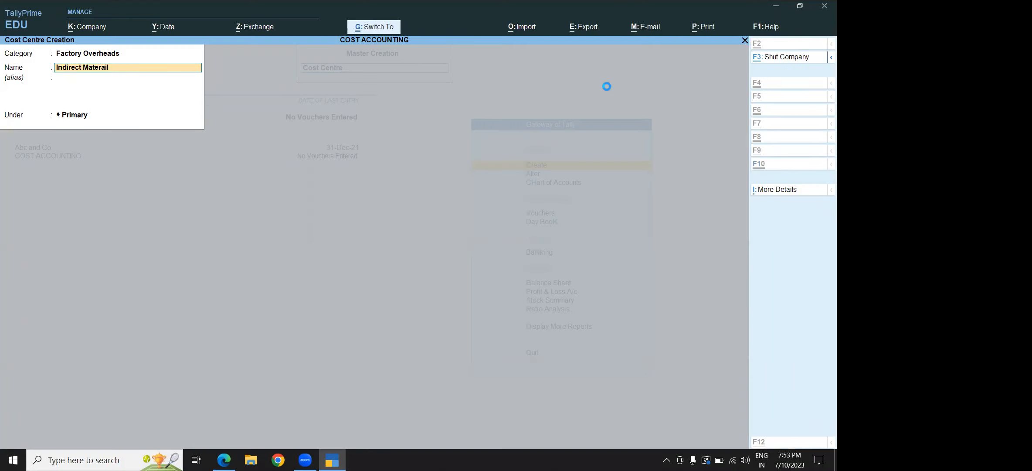
pyautogui.hotkey('ctrl', 'a')
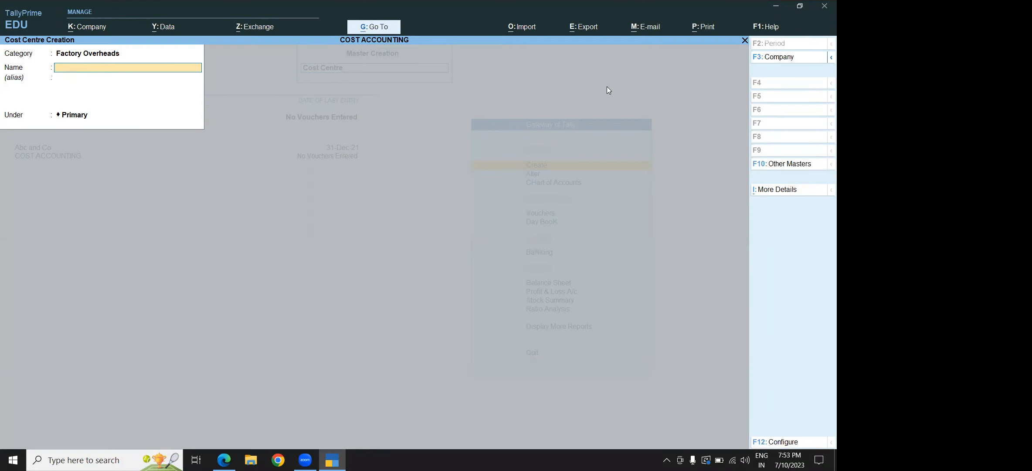
# Consult the notes and create a cost centre named MDs Remuneration - Factory in the Factory Overheads category
pyautogui.hotkey('alt', 'Tab')
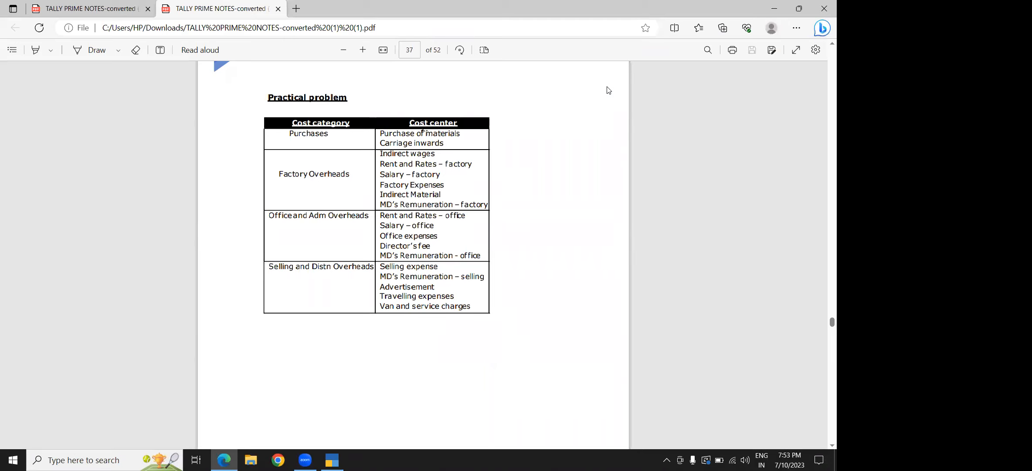
pyautogui.hotkey('alt', 'Tab')
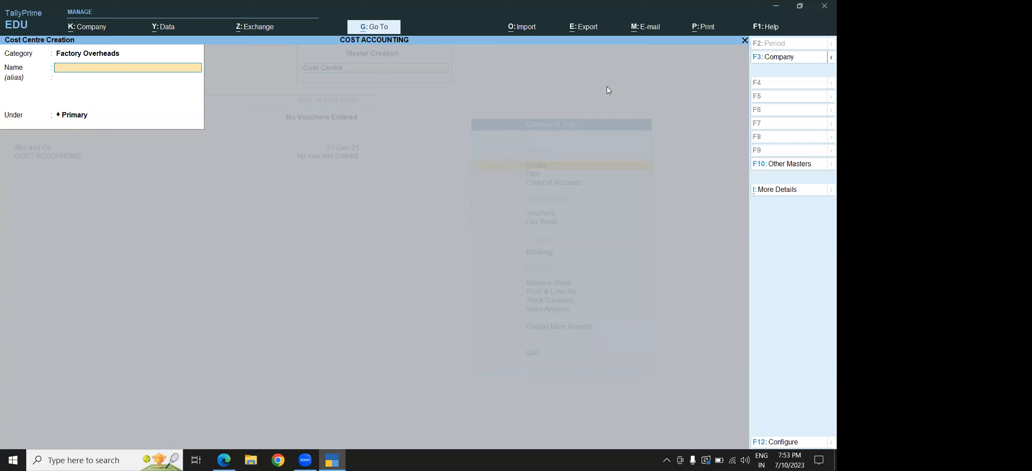
pyautogui.write('MD')
pyautogui.write('muneration - Factro')
pyautogui.press('BackSpace')
pyautogui.press('BackSpace')
pyautogui.press('BackSpace')
pyautogui.write('ory')
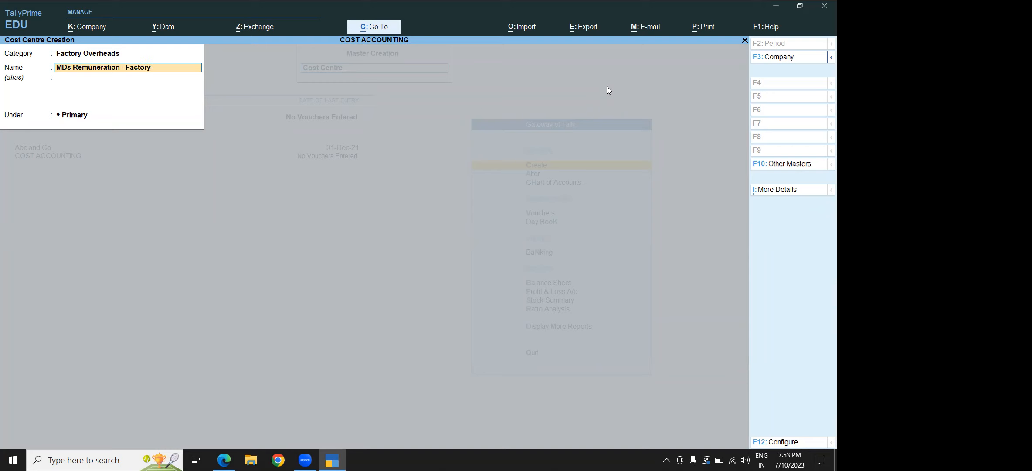
pyautogui.press('ctrl')
pyautogui.hotkey('ctrl', 'a')
# Switch the category to Office and Admin Overheads and create its Rent and Rates - Office cost centre from the notes
pyautogui.hotkey('alt', 'Tab')
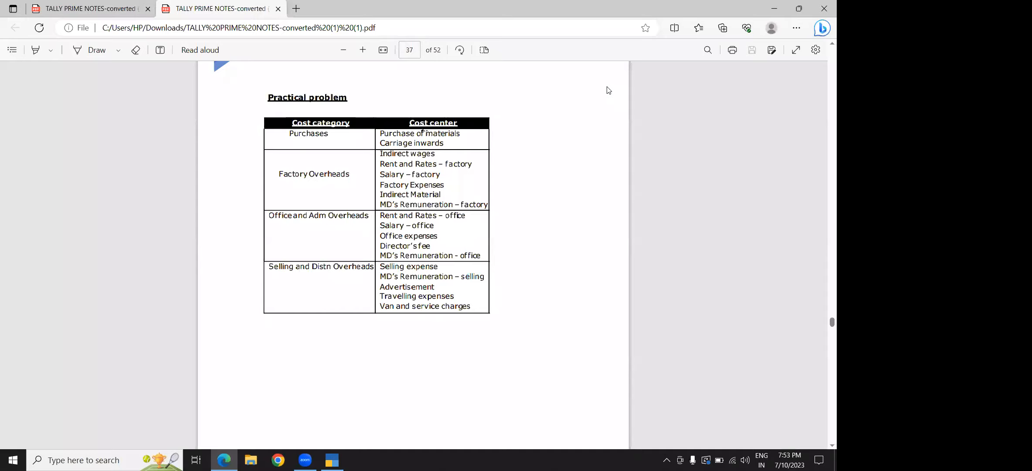
pyautogui.hotkey('alt', 'Tab')
pyautogui.press('BackSpace')
pyautogui.write('Of')
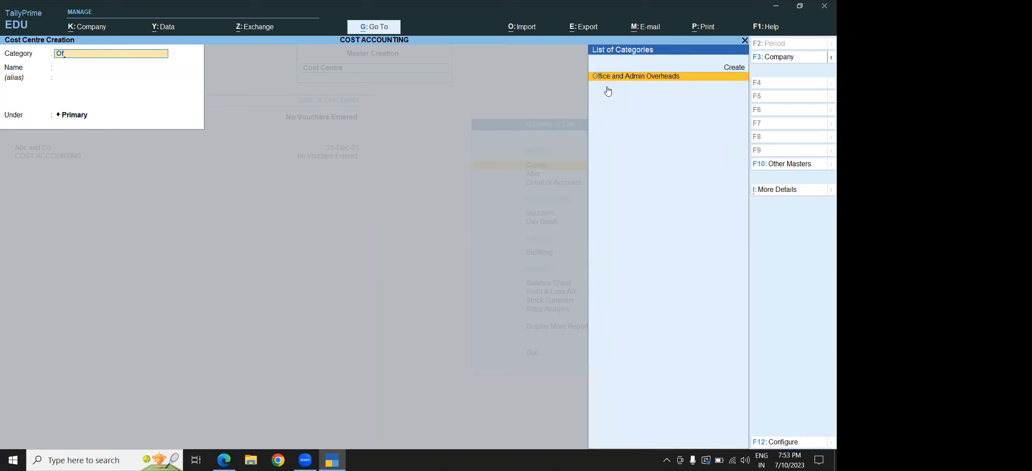
pyautogui.press('Return')
pyautogui.hotkey('alt', 'Tab')
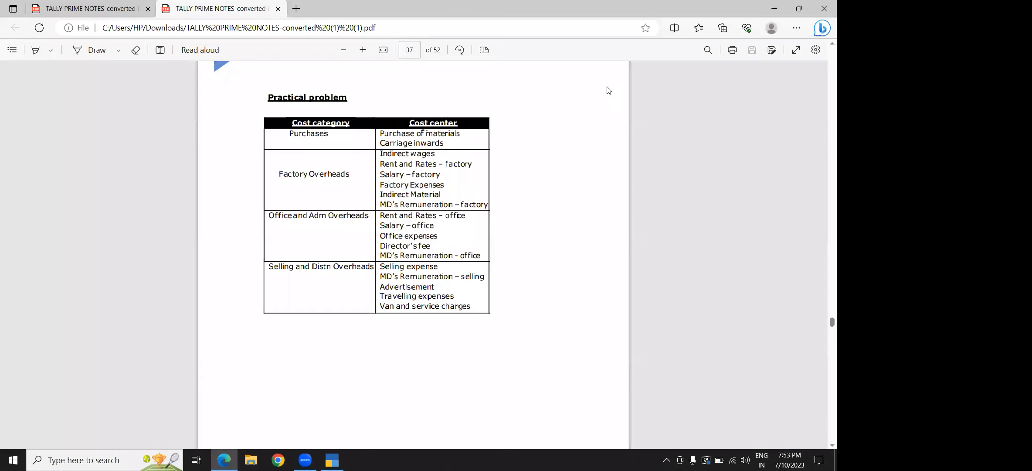
pyautogui.hotkey('alt', 'Tab')
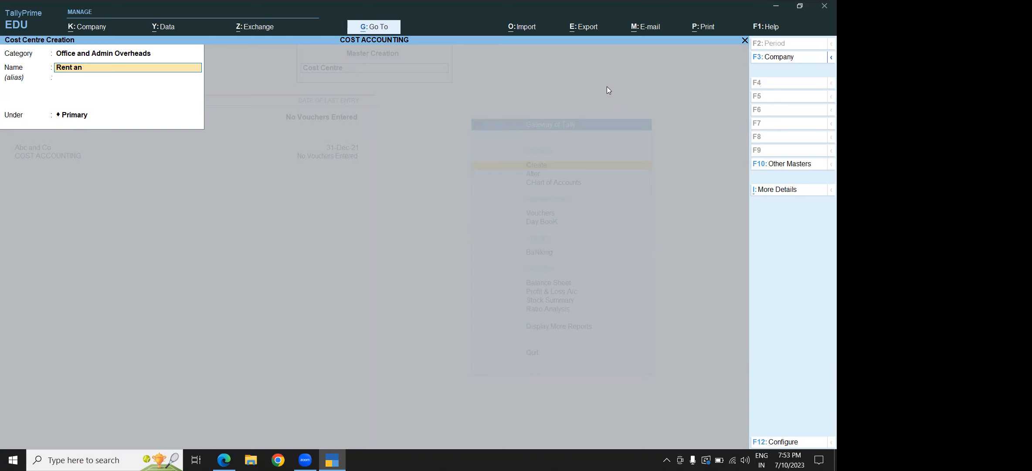
pyautogui.write('Rent and Rates -')
pyautogui.hotkey('alt', 'Tab')
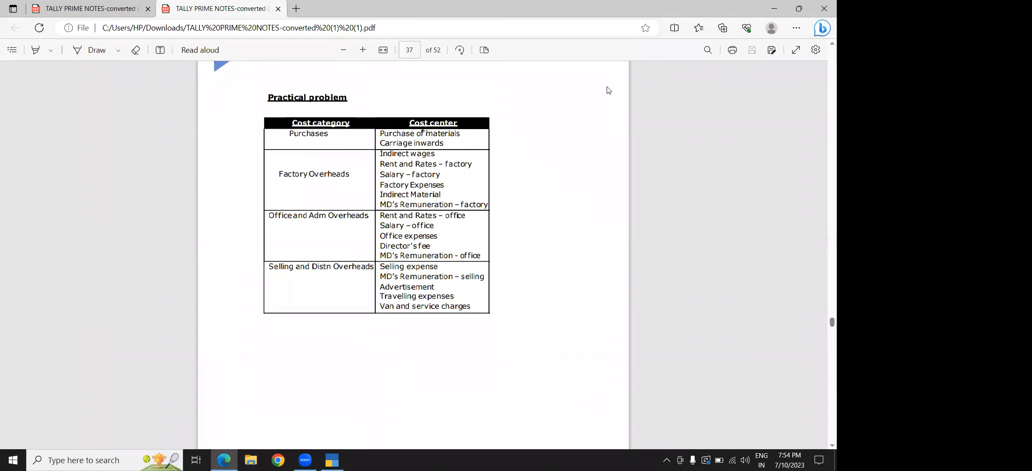
pyautogui.hotkey('alt', 'Tab')
pyautogui.write('fice')
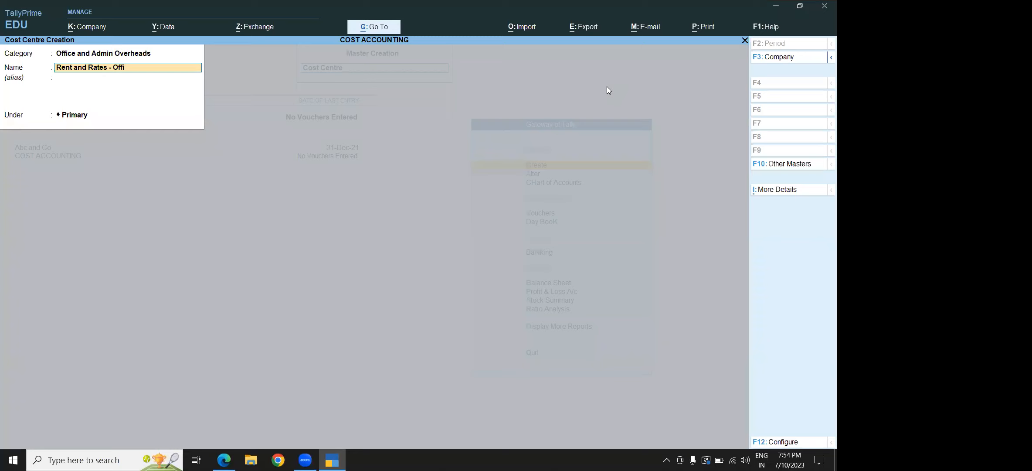
pyautogui.press('ctrl')
pyautogui.hotkey('ctrl', 'a')
# Check the notes and create a Salary - Office cost centre under Office and Admin Overheads
pyautogui.hotkey('alt', 'Tab')
pyautogui.hotkey('alt', 'Tab')
pyautogui.write('Salary - office')
pyautogui.press('ctrl')
pyautogui.press('ctrl')
pyautogui.hotkey('ctrl', 'a')
# Create an Office Expense cost centre in the Office and Admin Overheads category, following the notes
pyautogui.hotkey('alt', 'Tab')
pyautogui.hotkey('alt', 'Tab')
pyautogui.write('Office Expense')
pyautogui.hotkey('alt', 'Tab')
pyautogui.hotkey('alt', 'Tab')
pyautogui.hotkey('ctrl', 'a')
# Check the notes and create the directors' fee cost centre under Office and Admin Overheads
pyautogui.hotkey('alt', 'Tab')
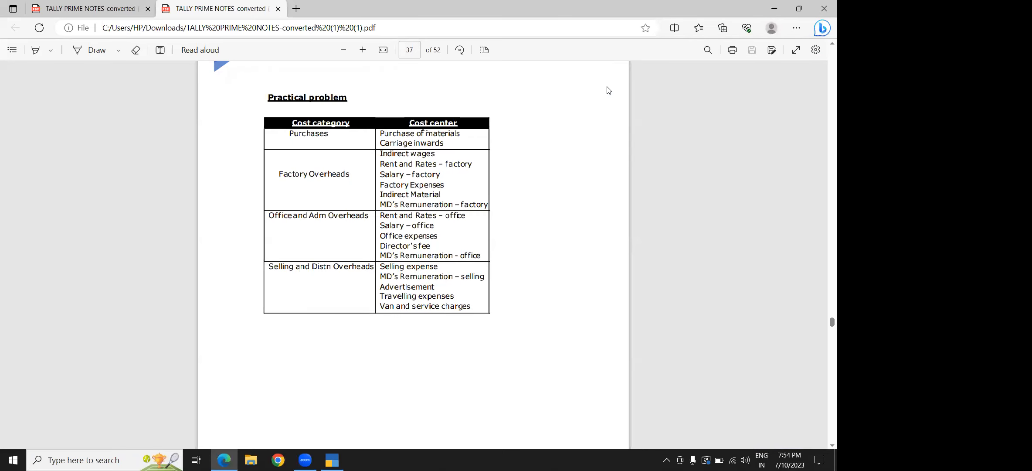
pyautogui.hotkey('alt', 'Tab')
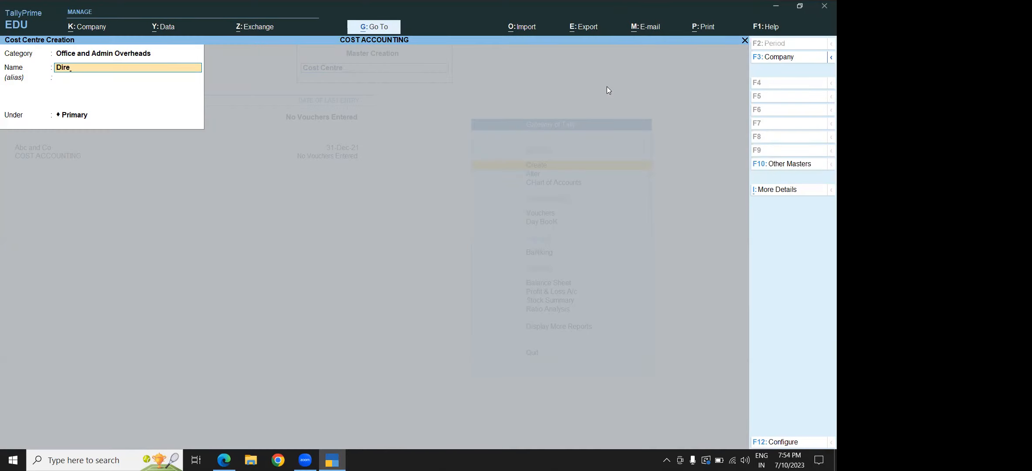
pyautogui.write('Directors - Fe')
pyautogui.press('ctrl')
# Consult the notes and create a cost centre named Mds Remuneration in the Office and Admin Overheads category
pyautogui.hotkey('alt', 'Tab')
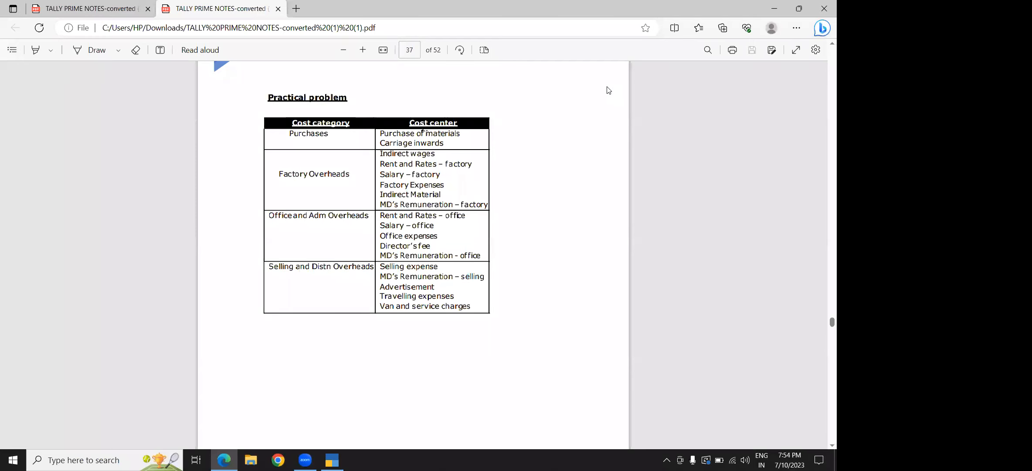
pyautogui.hotkey('alt', 'Tab')
pyautogui.write('Mds R')
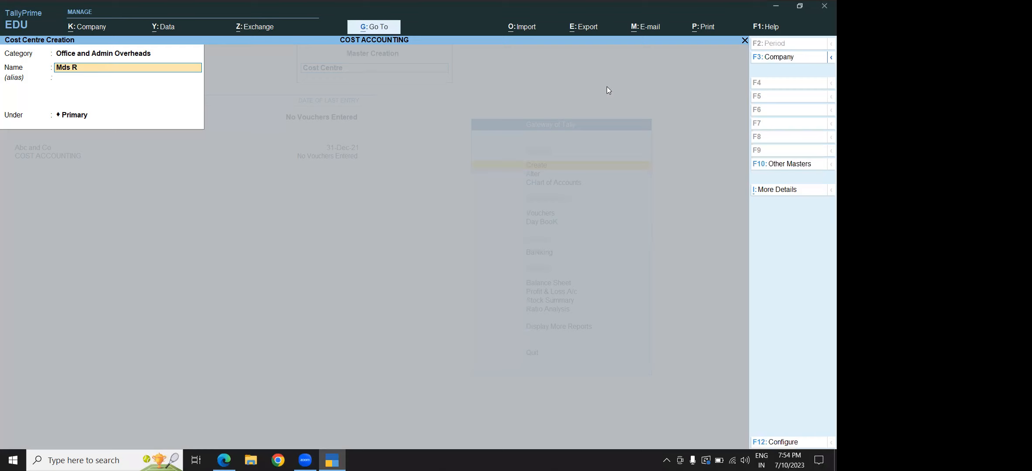
pyautogui.write('emuneration')
pyautogui.hotkey('ctrl', 'a')
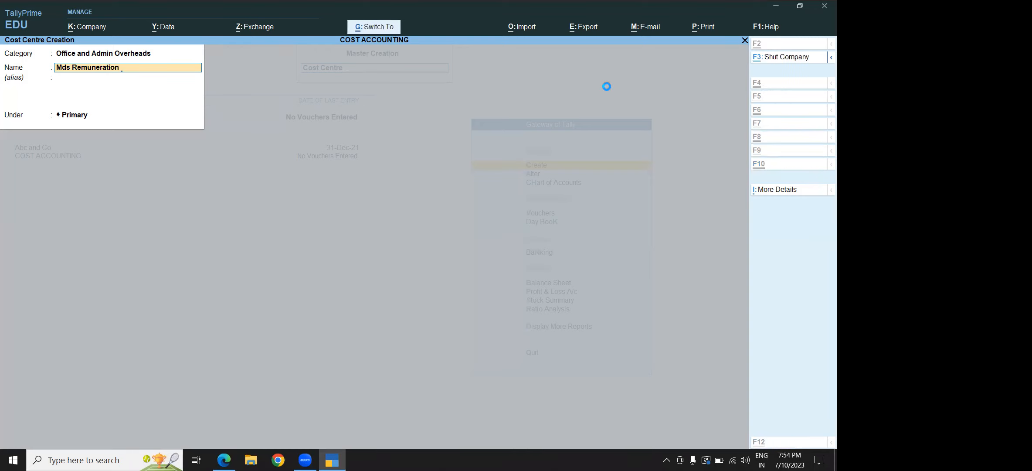
# Check the notes, switch the category to Selling and Distribution, and create a Selling Expenses cost centre in it
pyautogui.hotkey('alt', 'Tab')
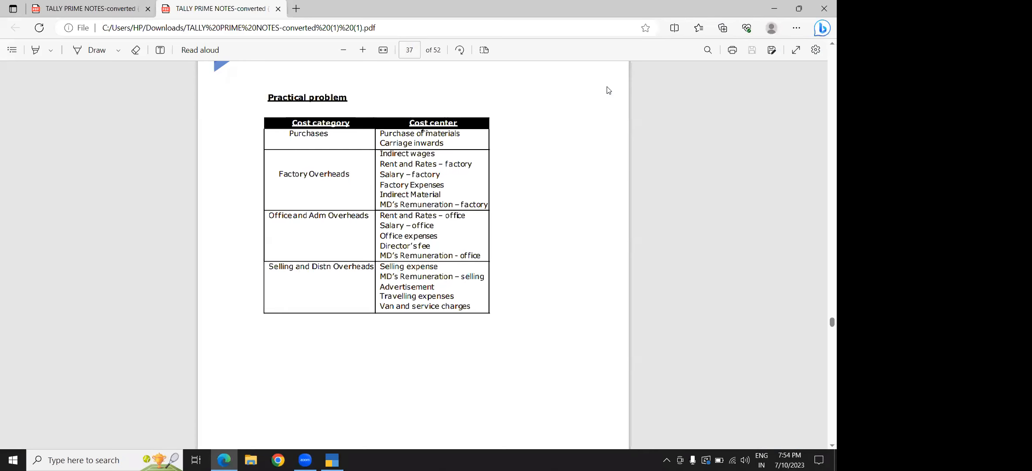
pyautogui.hotkey('alt', 'Tab')
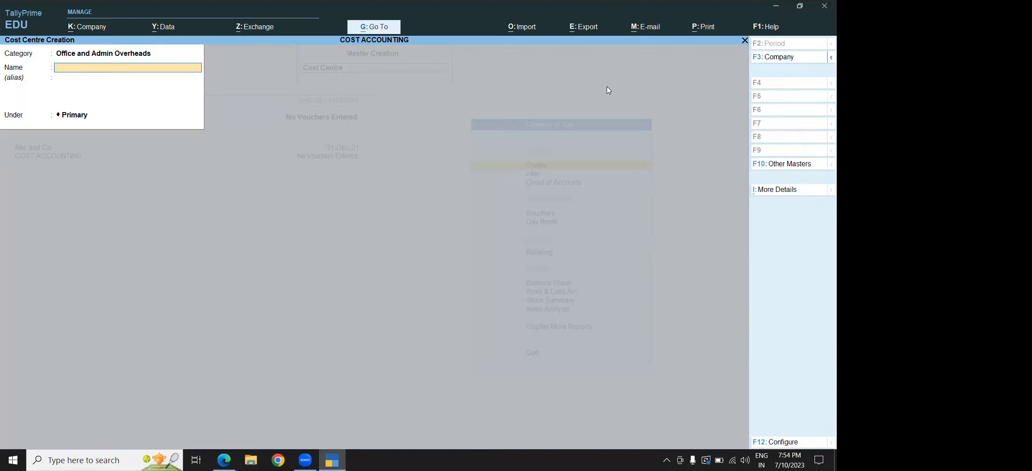
pyautogui.hotkey('alt', 'Tab')
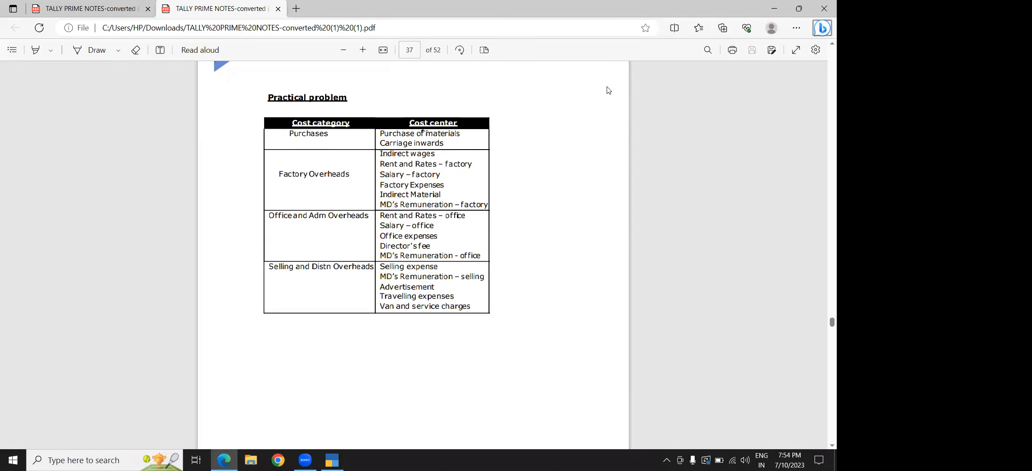
pyautogui.hotkey('alt', 'Tab')
pyautogui.press('BackSpace')
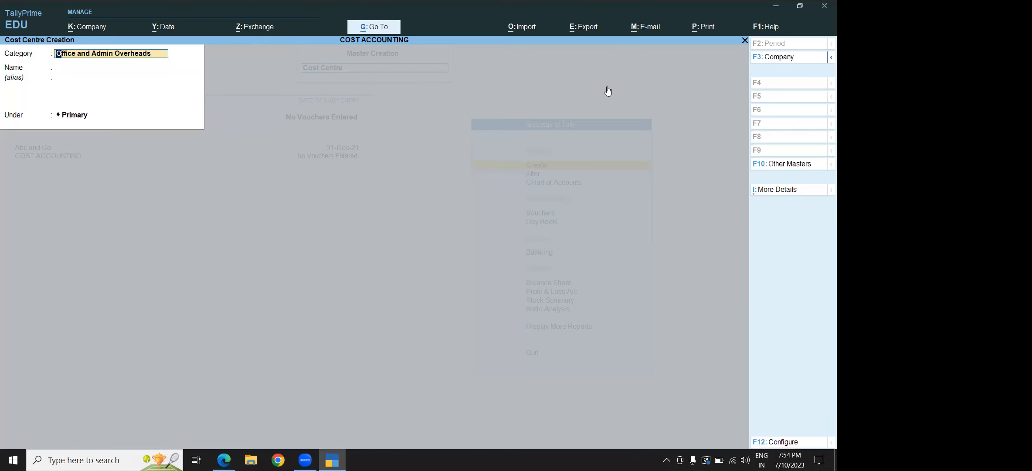
pyautogui.write('S')
pyautogui.press('Return')
pyautogui.hotkey('alt', 'Tab')
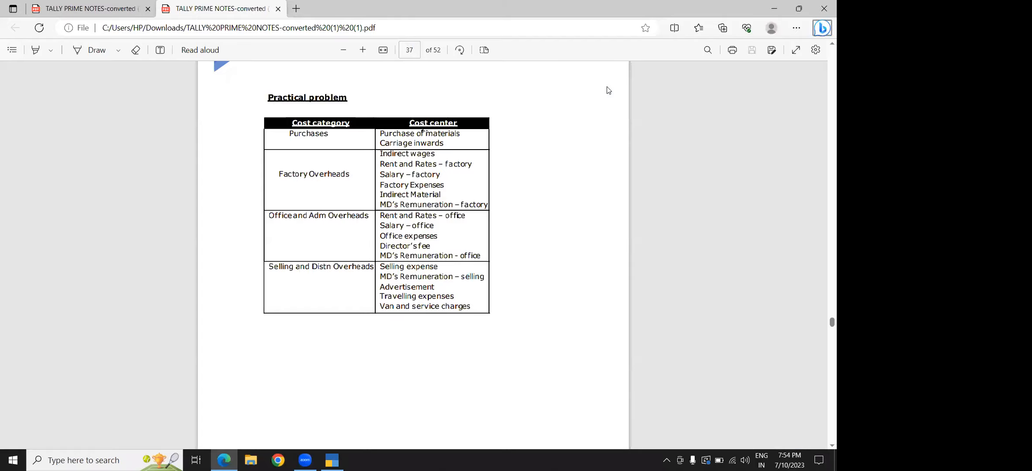
pyautogui.hotkey('alt', 'Tab')
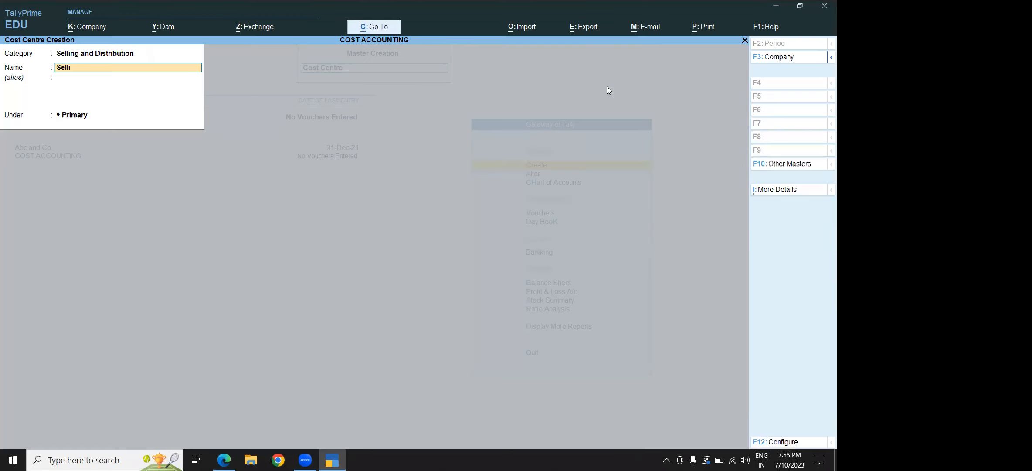
pyautogui.write('Selling expenses')
pyautogui.hotkey('ctrl', 'a')
# Consult the notes and create a cost centre named Mds- Remuneration - Sales under Selling and Distribution
pyautogui.hotkey('alt', 'Tab')
pyautogui.hotkey('alt', 'Tab')
pyautogui.write('Mds- Remunera')
pyautogui.write('tion - Sales')
pyautogui.press('ctrl')
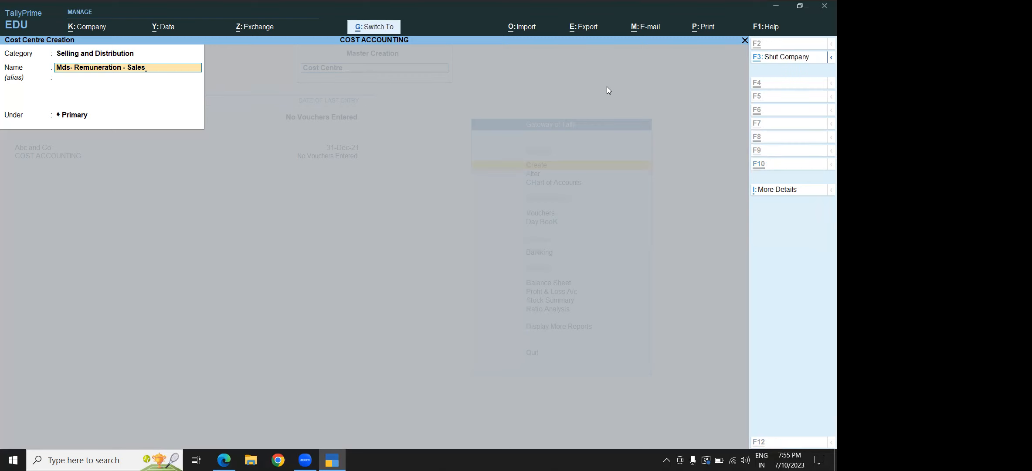
# Create a cost centre named Promotions and Adds under Selling and Distribution for the advertisement entry in the notes
pyautogui.hotkey('alt', 'Tab')
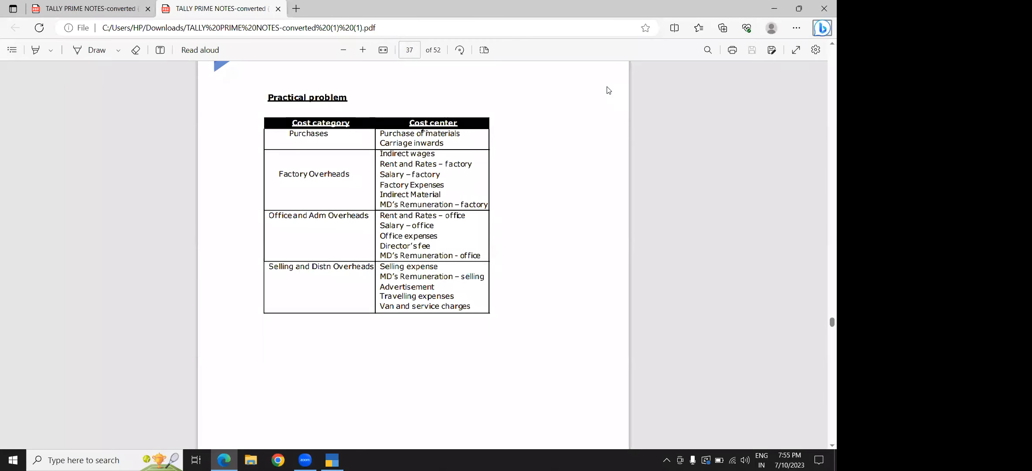
pyautogui.hotkey('alt', 'Tab')
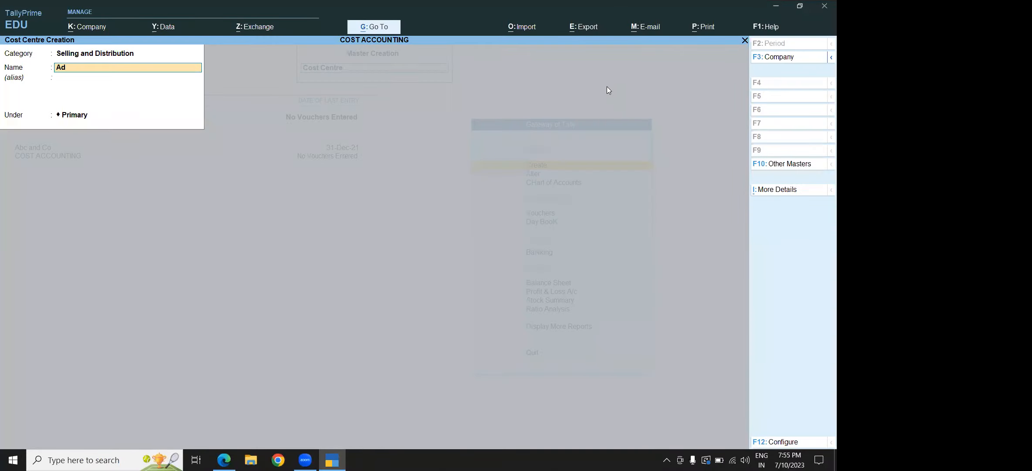
pyautogui.press('BackSpace')
pyautogui.press('BackSpace')
pyautogui.press('BackSpace')
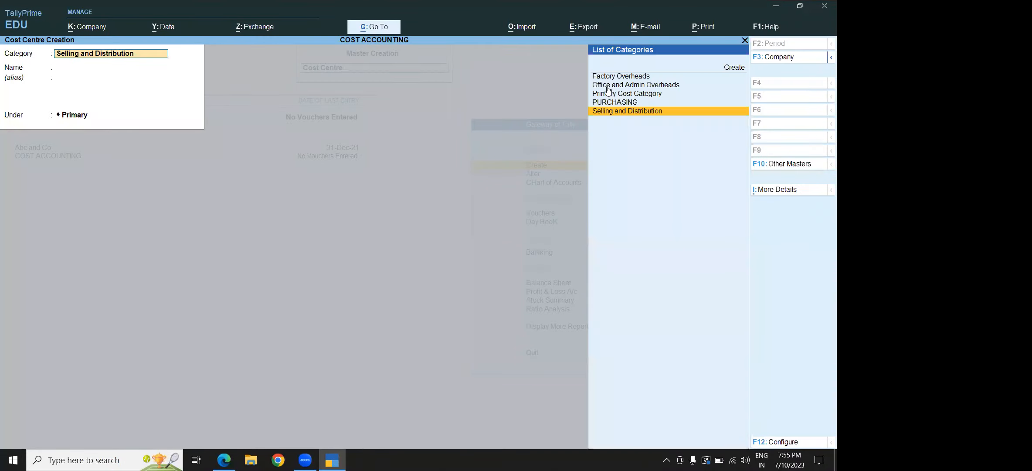
pyautogui.press('Return')
pyautogui.write('Promotions and adds')
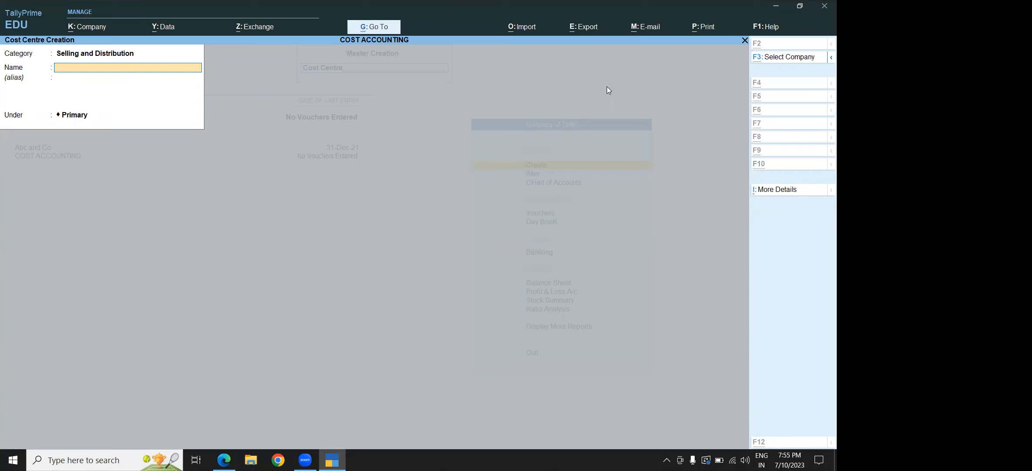
# Check the notes and create a Travelling Exp cost centre in the Selling and Distribution category
pyautogui.hotkey('alt', 'Tab')
pyautogui.hotkey('alt', 'Tab')
pyautogui.write('Travelling exp')
pyautogui.press('ctrl')
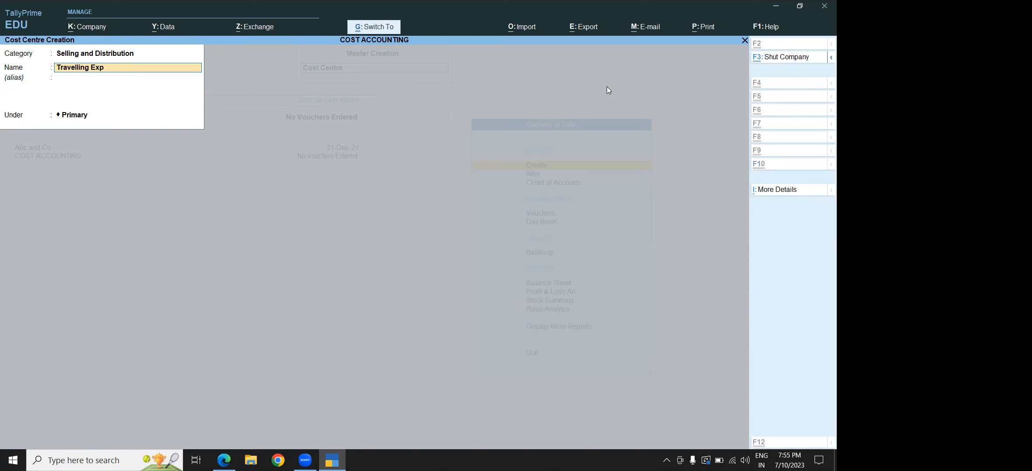
# Check the remaining cost centres in the notes, close cost centre creation and return to the Gateway of Tally
pyautogui.hotkey('alt', 'Tab')
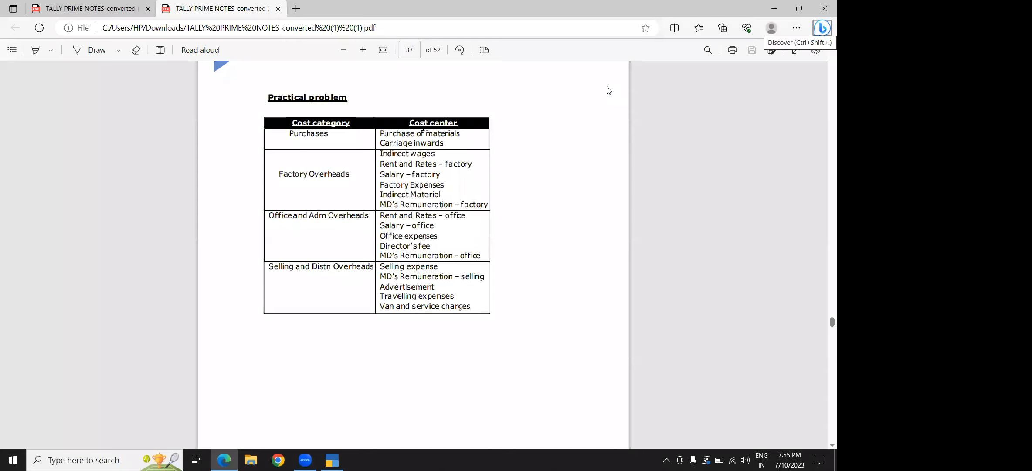
pyautogui.hotkey('alt', 'Tab')
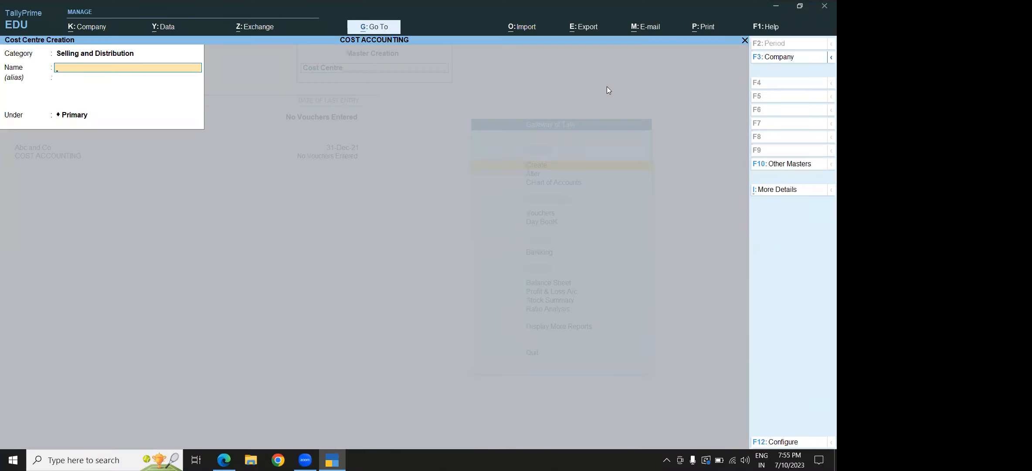
pyautogui.hotkey('alt', 'Tab')
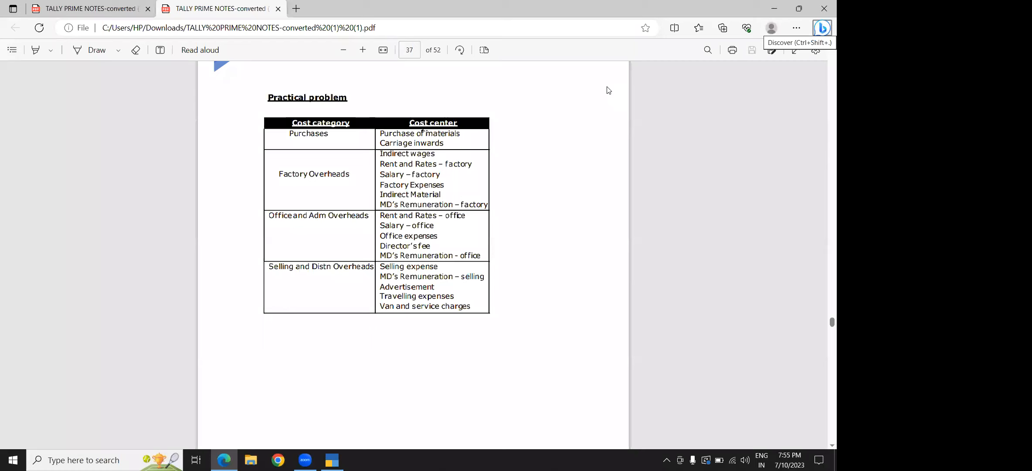
pyautogui.hotkey('alt', 'Tab')
pyautogui.press('Escape')
pyautogui.press('y')
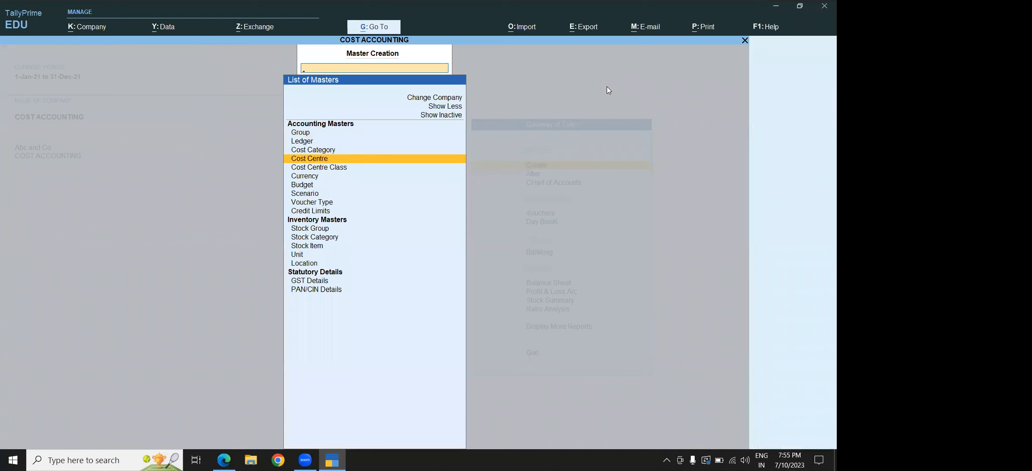
pyautogui.press('Escape')
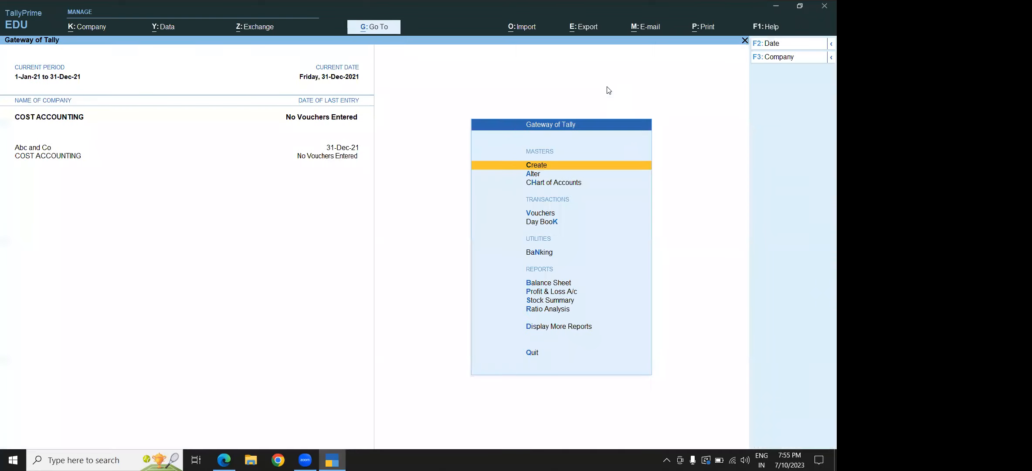
# Open accounting voucher creation for the COST ACCOUNTING company
pyautogui.press('Down')
pyautogui.press('Down')
pyautogui.press('Down')
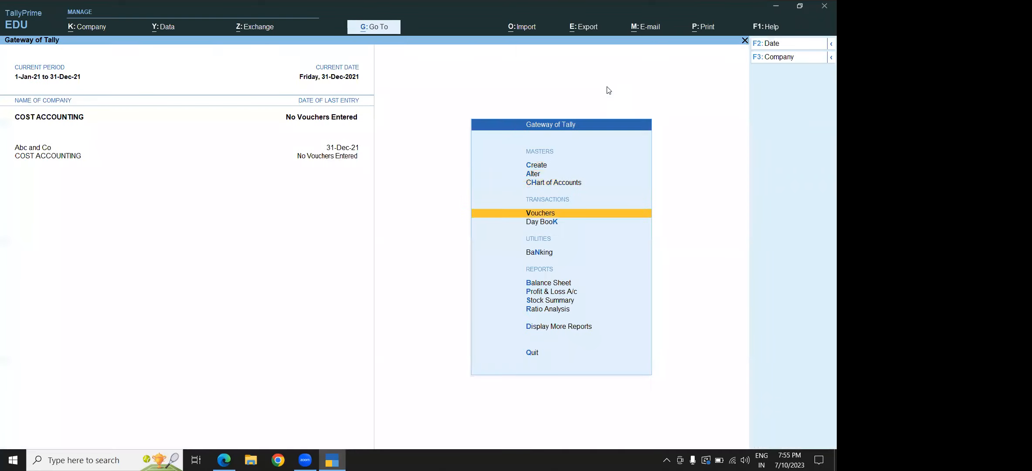
pyautogui.press('Return')
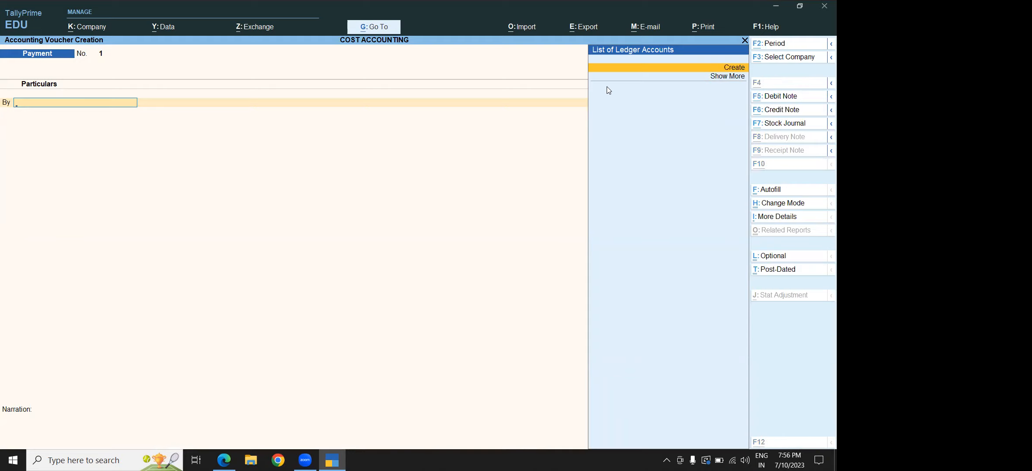
# Switch to the PDF notes and highlight the Purchases category in the practical problem table
pyautogui.hotkey('alt', 'Tab')
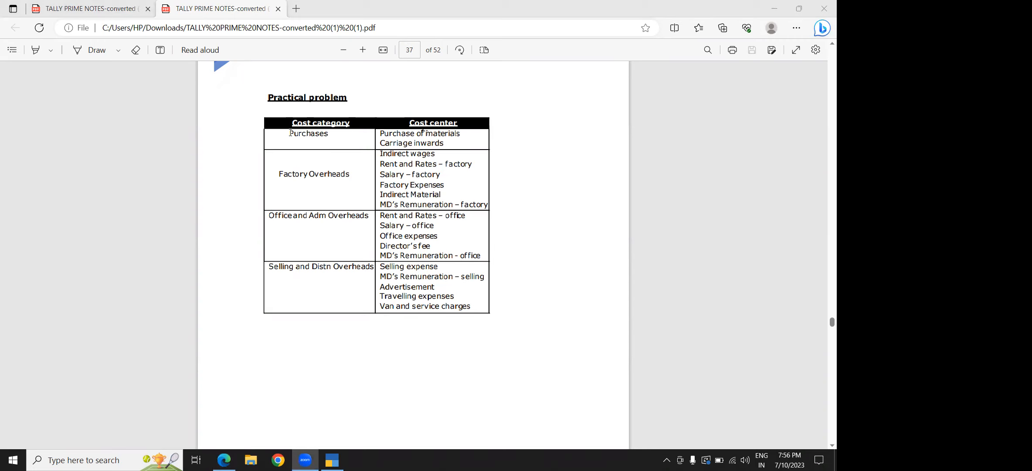
pyautogui.click(319, 138)
pyautogui.doubleClick(319, 138)
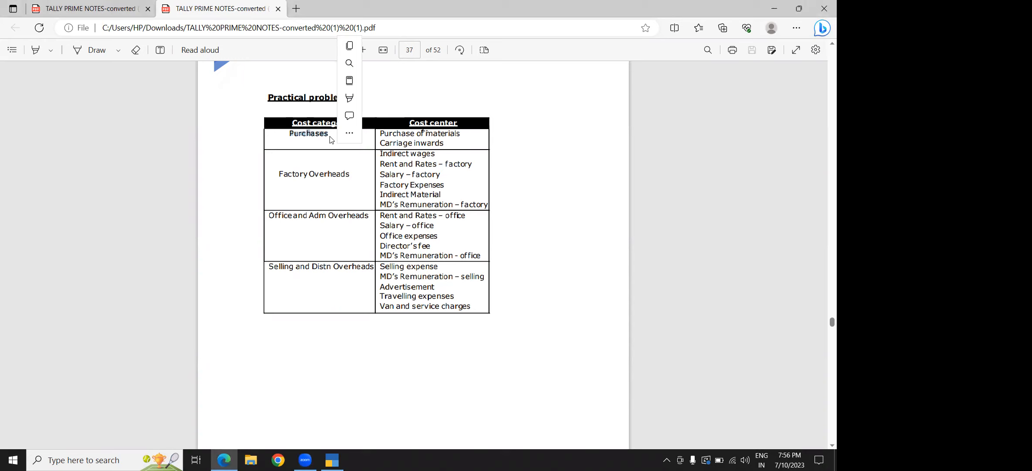
# Switch to TallyPrime and start creating a ledger named Purchases from the payment voucher
pyautogui.press('alt')
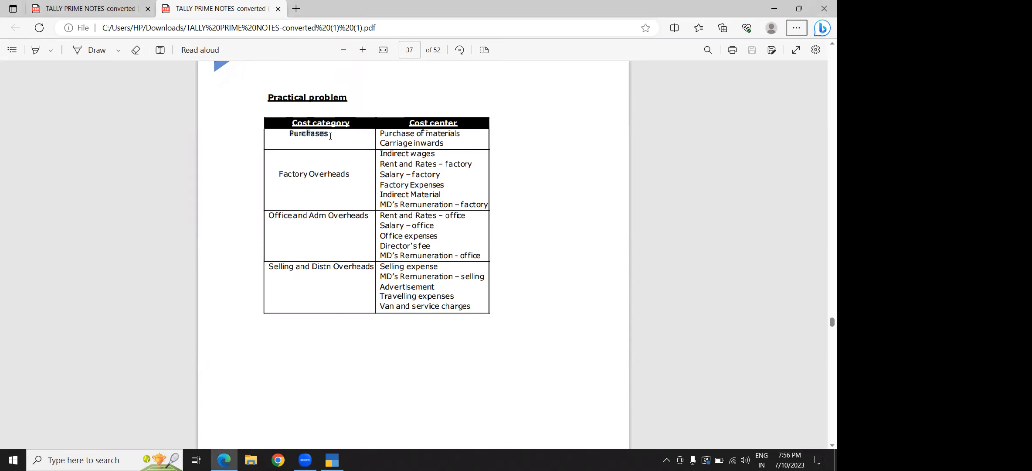
pyautogui.hotkey('alt', 'Tab')
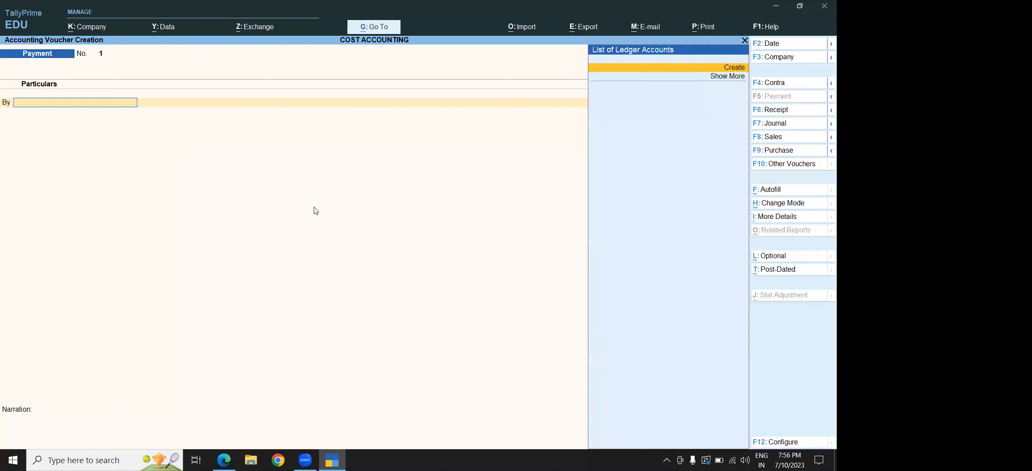
pyautogui.click(729, 67)
pyautogui.write('Purchases')
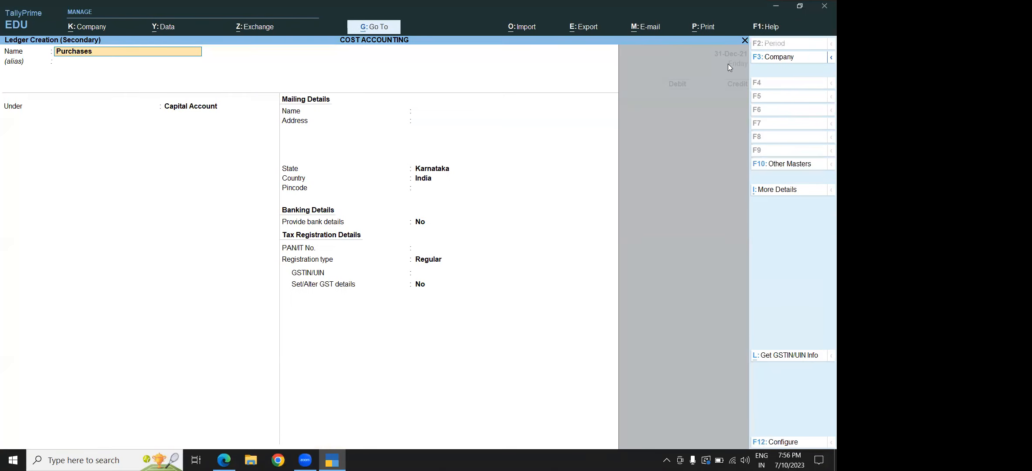
pyautogui.press('Return')
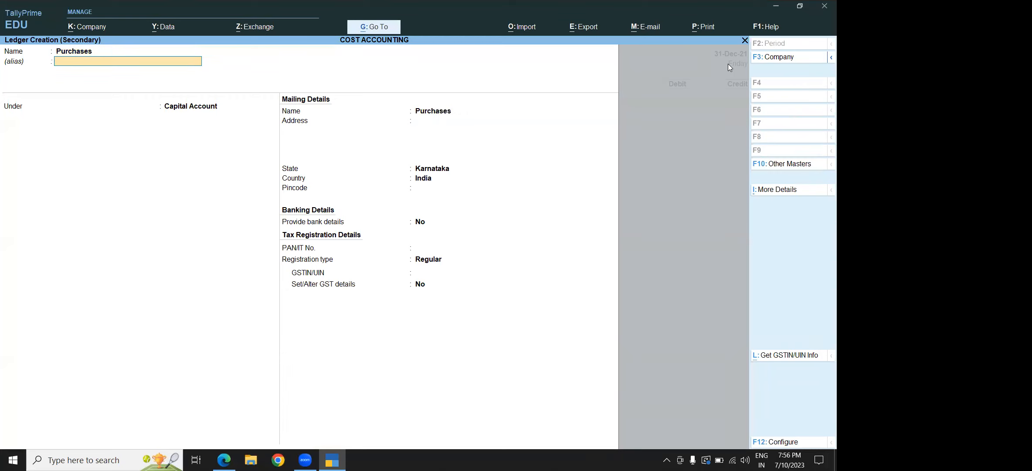
# Place the Purchases ledger under Indirect Expenses, keep its ledger type Not Applicable and save it
pyautogui.press('Return')
pyautogui.press('BackSpace')
pyautogui.write('Ind')
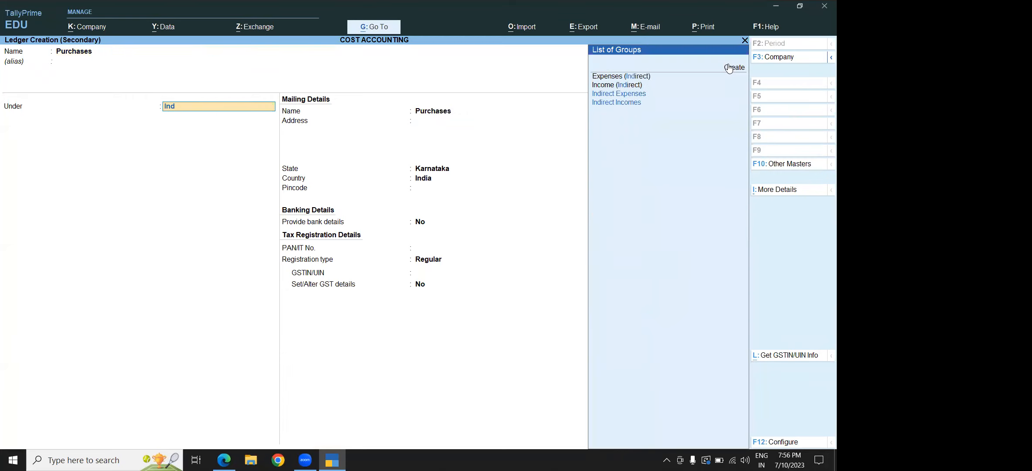
pyautogui.press('Down')
pyautogui.press('Down')
pyautogui.press('Up')
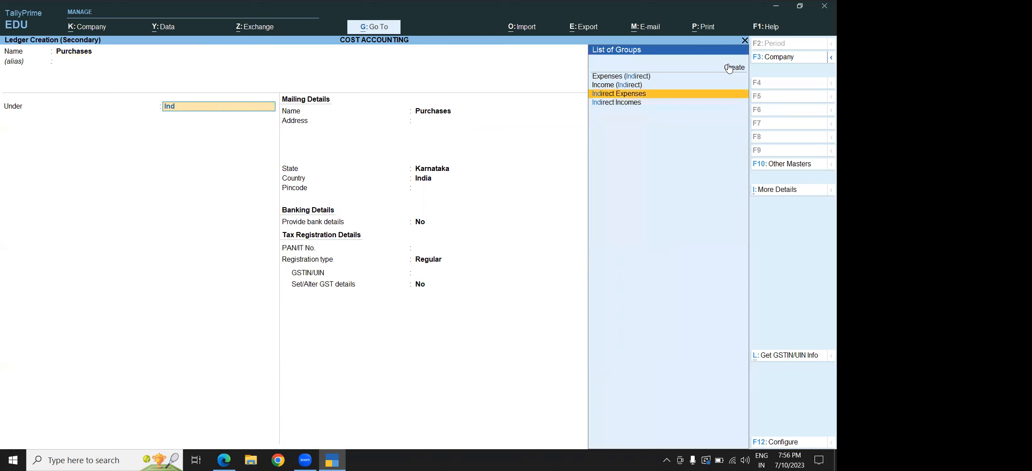
pyautogui.press('Return')
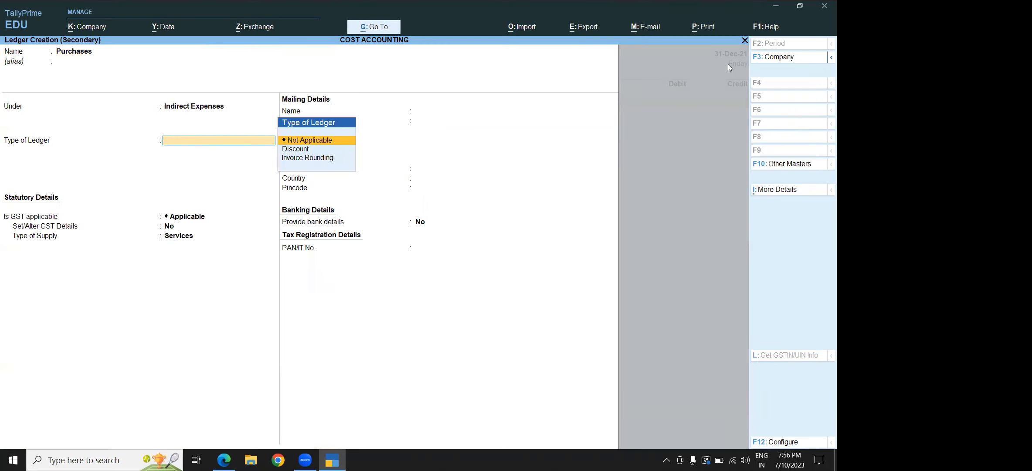
pyautogui.press('Return')
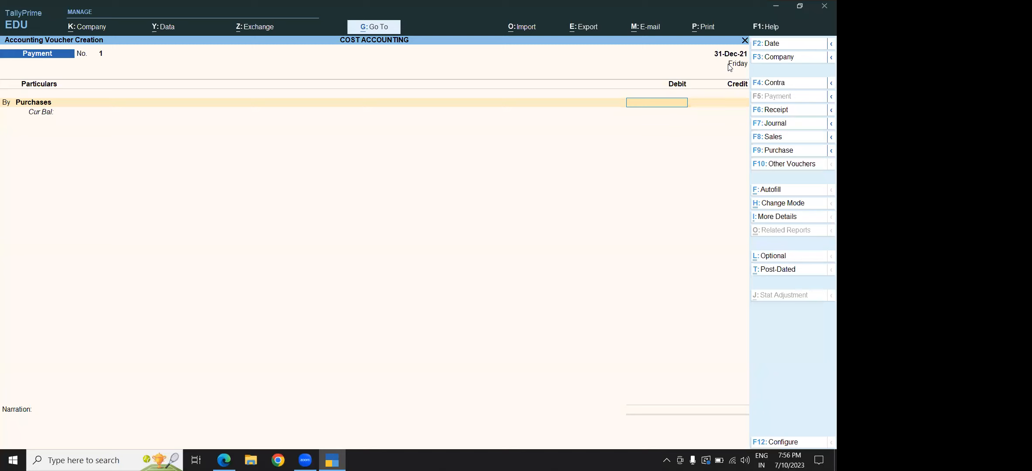
# Debit Purchases with 50,000 and choose PURCHASING as the cost category for its allocation
pyautogui.write('50000')
pyautogui.press('Return')
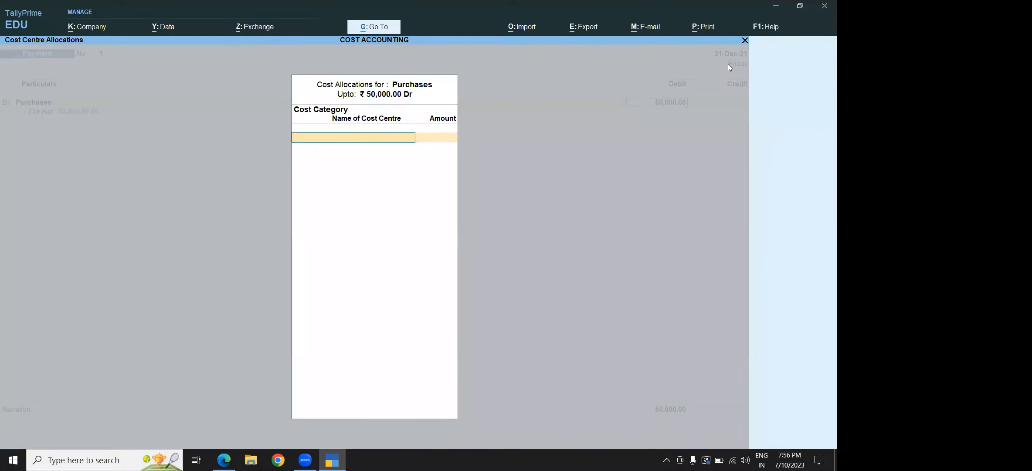
pyautogui.write('P')
pyautogui.press('Down')
pyautogui.press('Down')
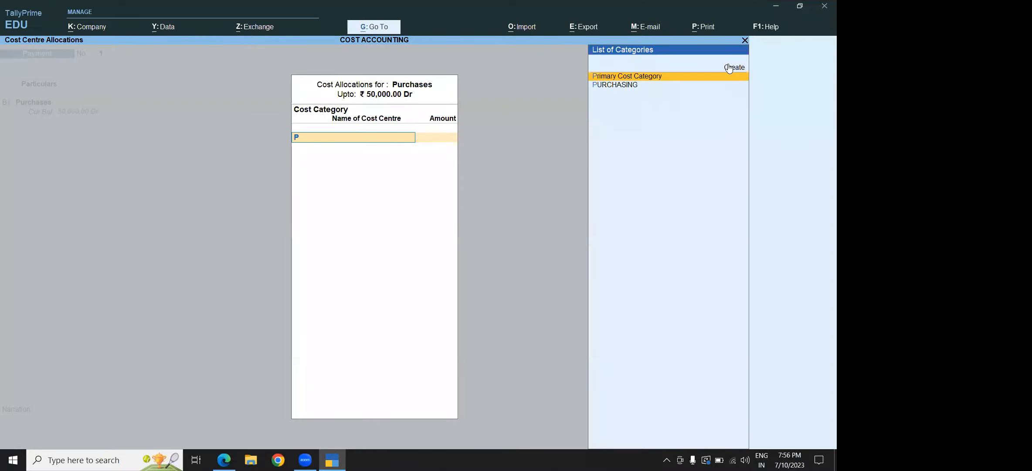
pyautogui.press('Return')
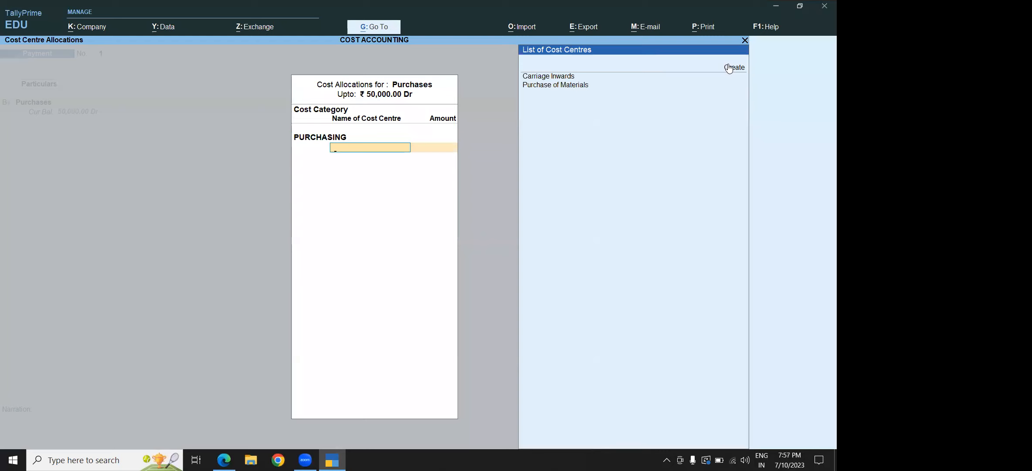
# Allocate 18,500 of the Purchases amount to the Carriage Inwards cost centre
pyautogui.press('Down')
pyautogui.press('Return')
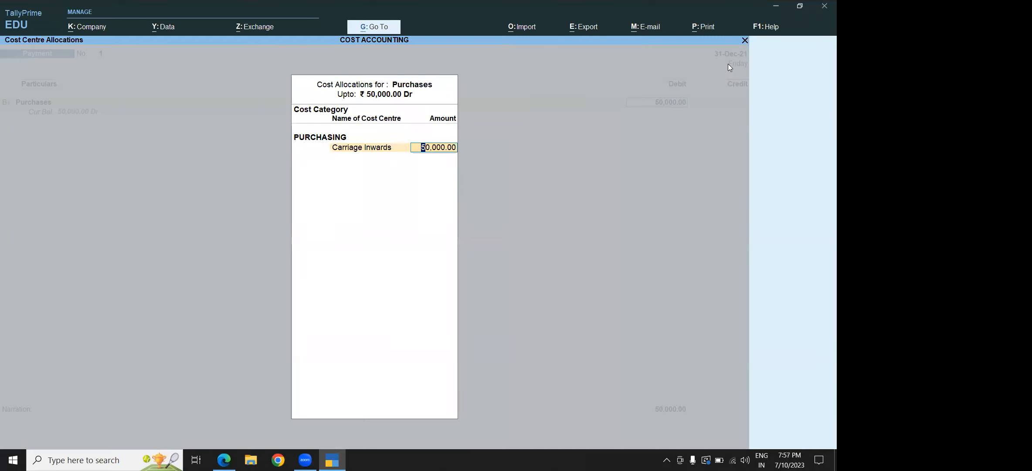
pyautogui.write('25')
pyautogui.press('BackSpace')
pyautogui.press('BackSpace')
pyautogui.write('18500')
pyautogui.press('Return')
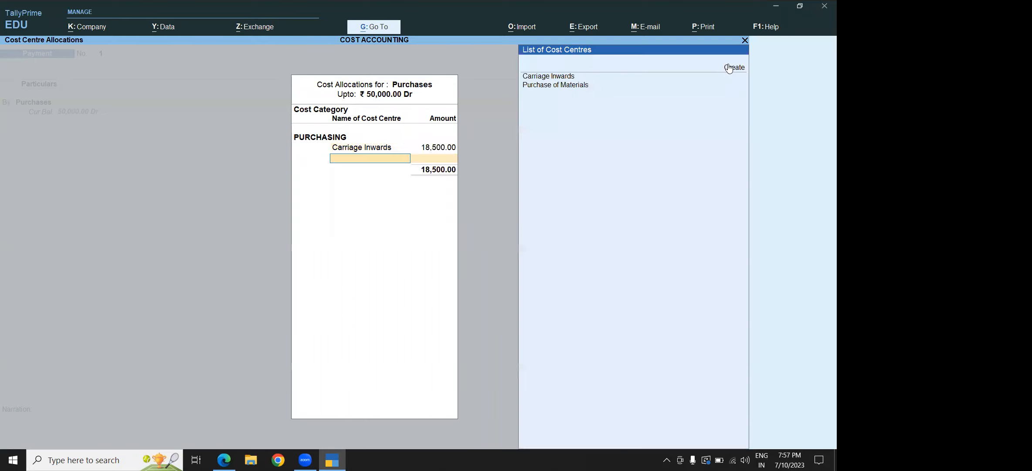
# Allocate the remaining 31,500 to the Purchase of Materials cost centre and complete the cost allocation
pyautogui.press('Down')
pyautogui.press('Down')
pyautogui.press('Return')
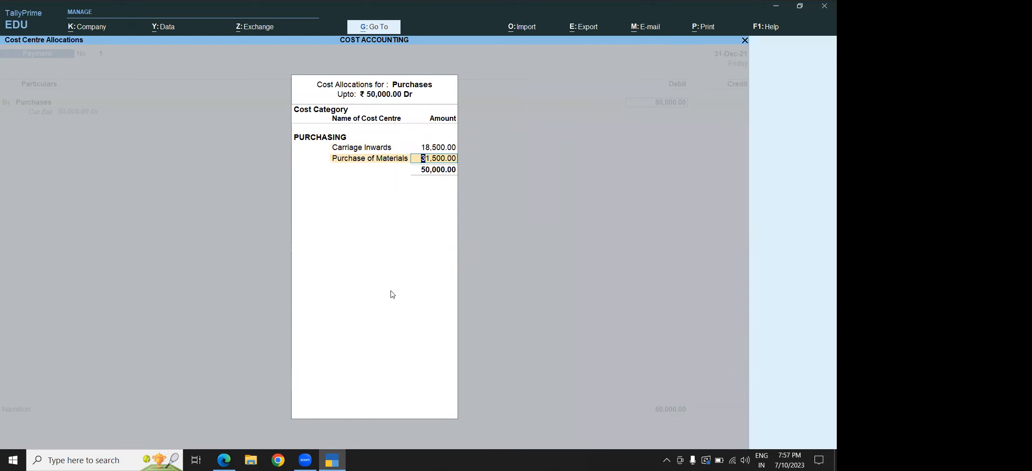
pyautogui.press('Return')
pyautogui.press('Return')
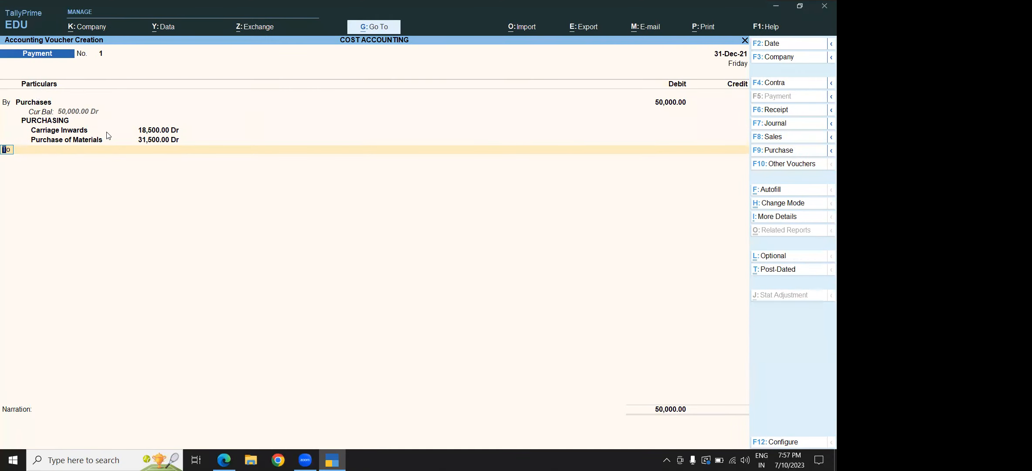
# Credit Cash with 50,000, leave the narration blank and try to save the payment voucher
pyautogui.press('Return')
pyautogui.write('c')
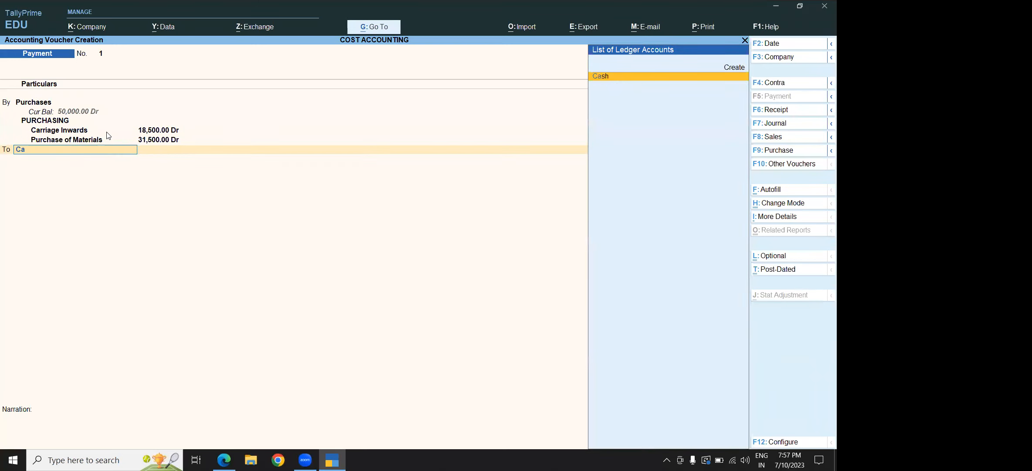
pyautogui.press('Return')
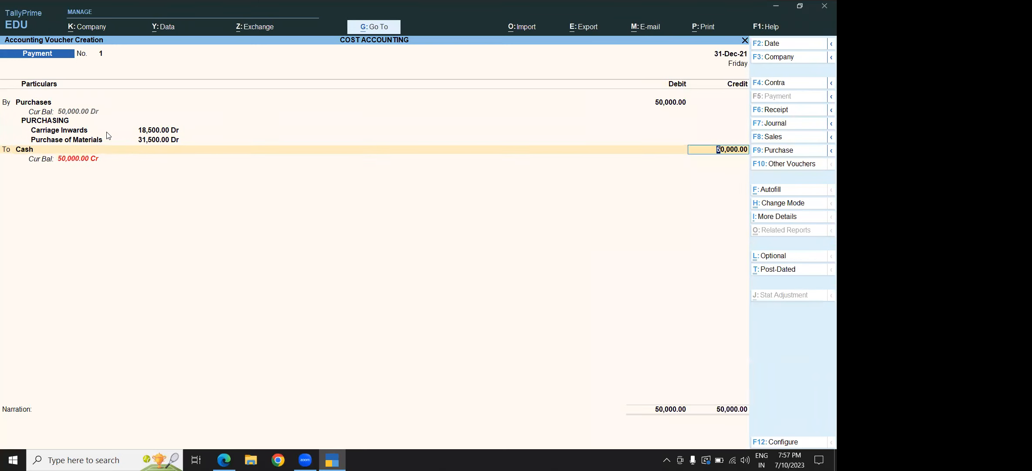
pyautogui.press('Return')
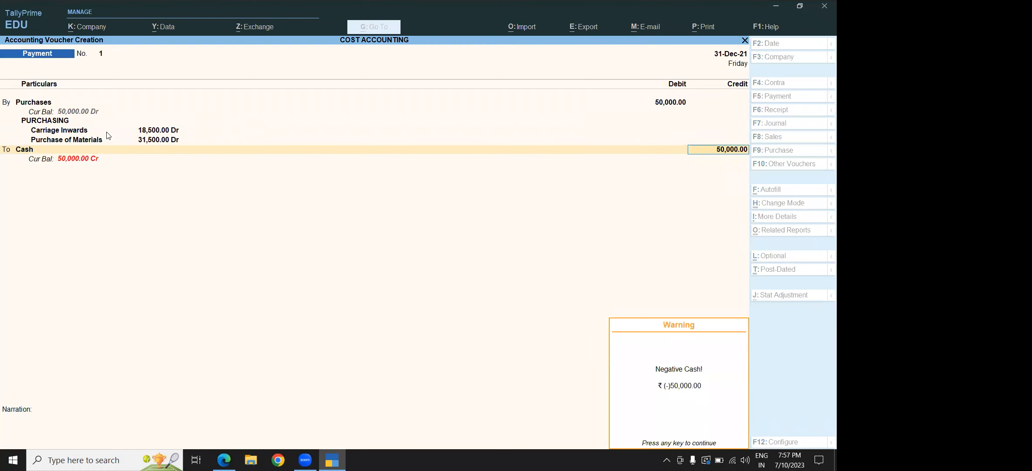
pyautogui.press('Return')
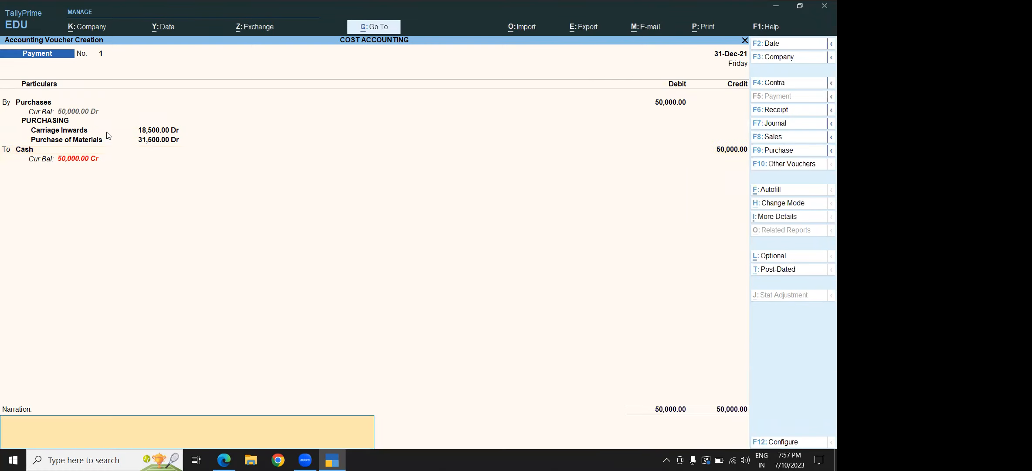
pyautogui.press('Return')
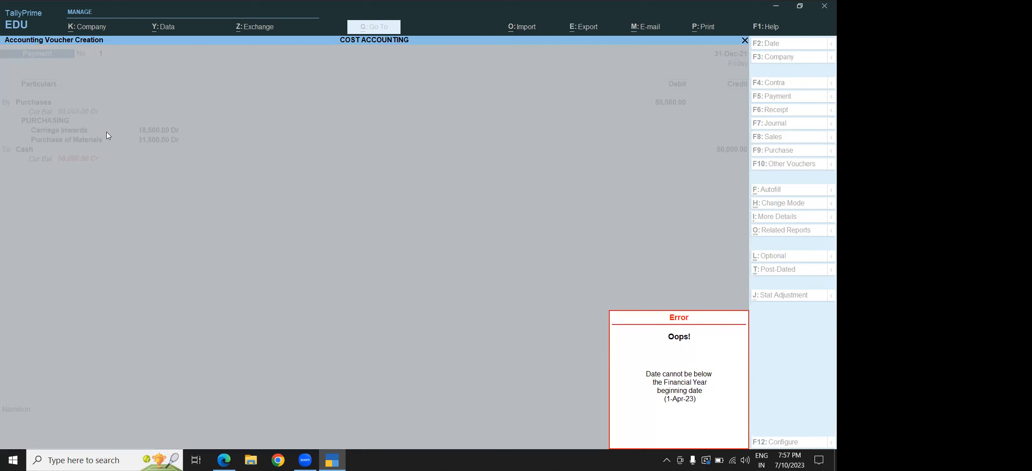
pyautogui.press('Escape')
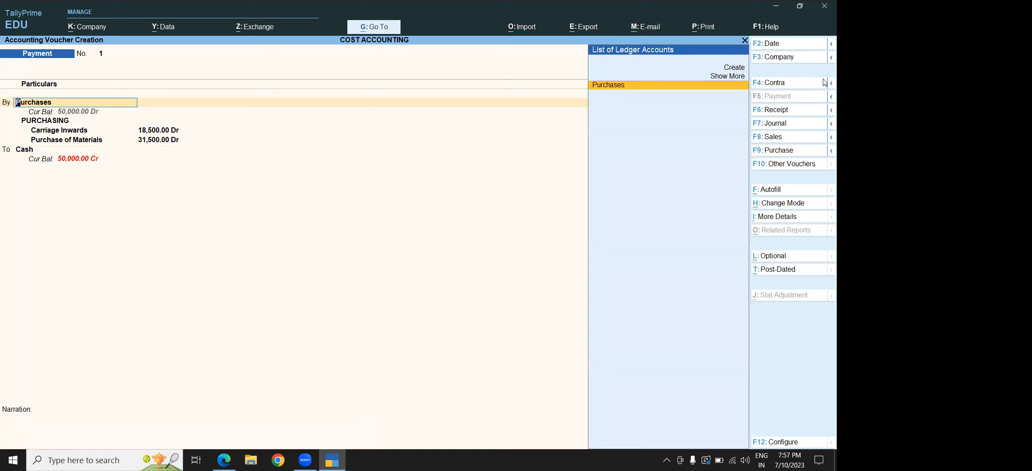
# Change the period to run from 1-4-2023 to 31-3-2024
pyautogui.click(824, 45)
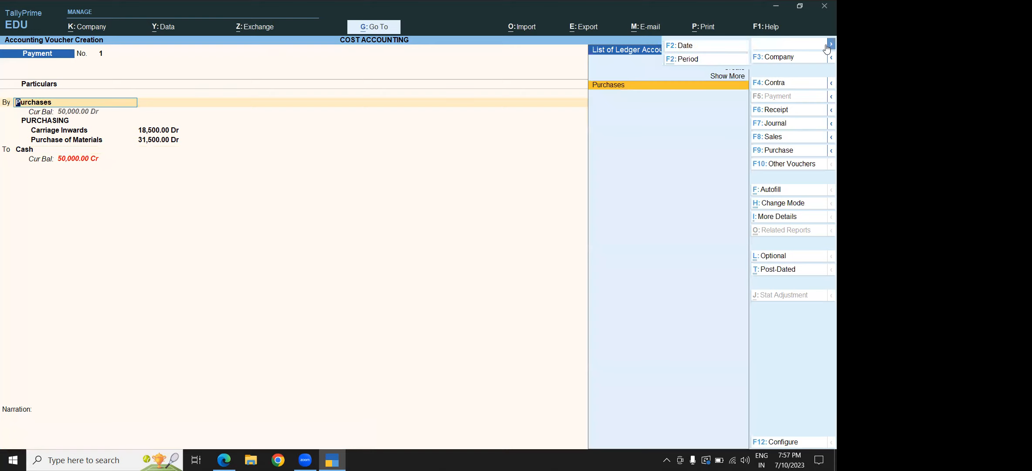
pyautogui.click(697, 59)
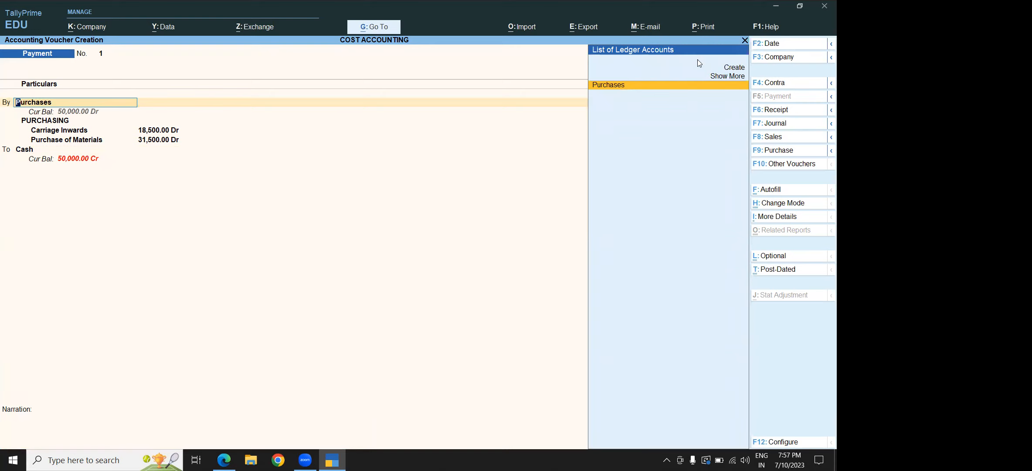
pyautogui.write('1-')
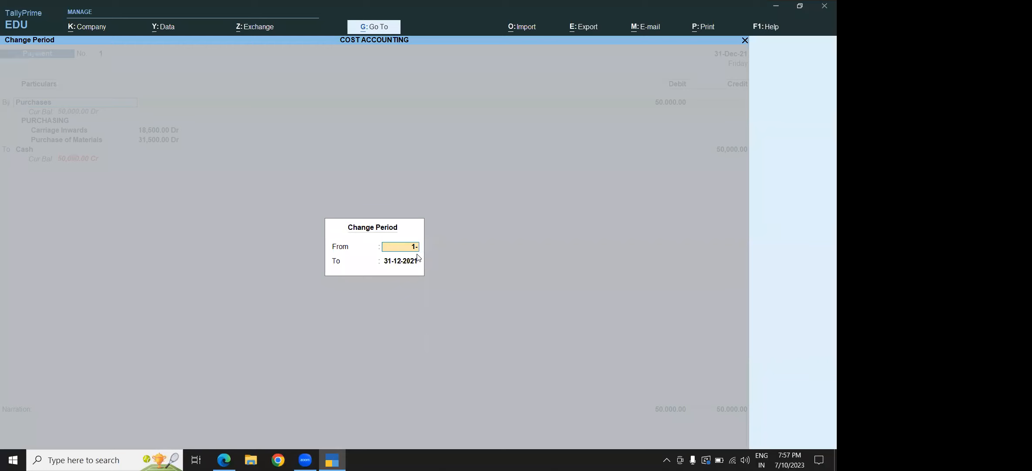
pyautogui.write('4-2023')
pyautogui.press('Return')
pyautogui.write('31-')
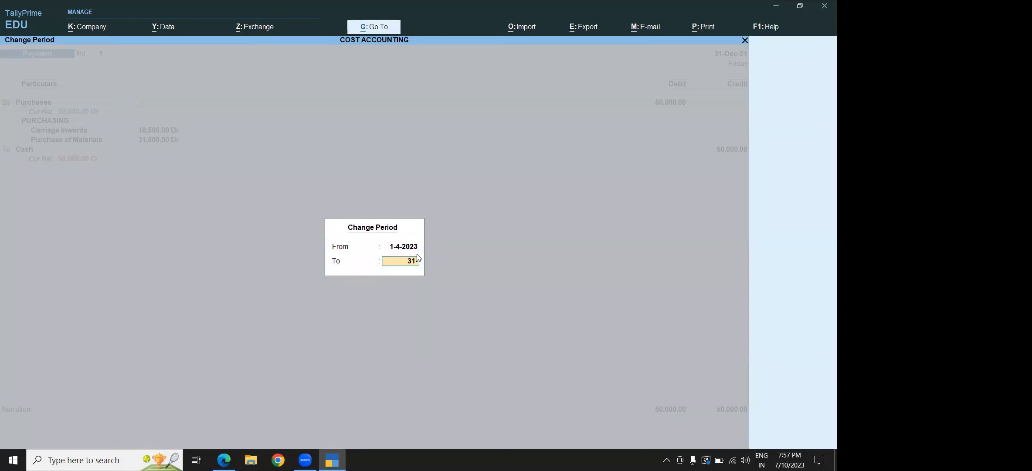
pyautogui.write('3-2024')
pyautogui.press('Return')
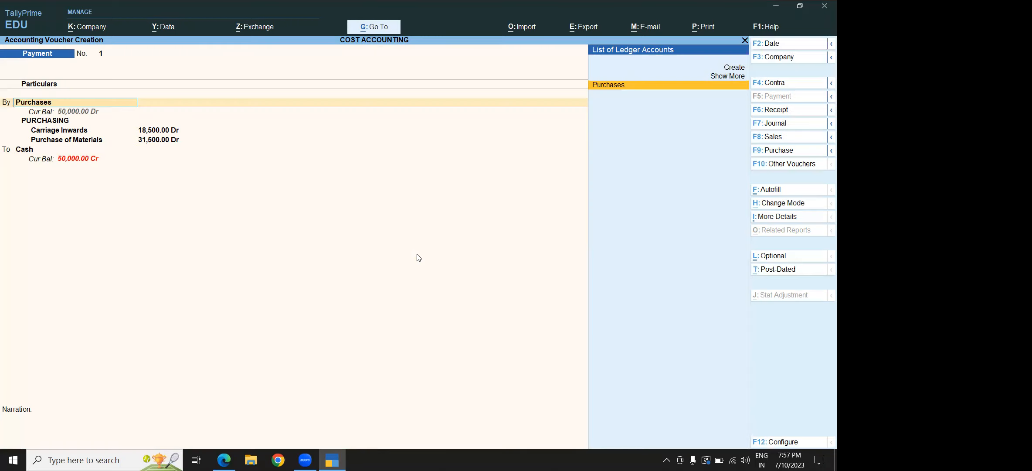
# Set the voucher date to 1-4-2023 and save the Purchases payment voucher
pyautogui.press('Return')
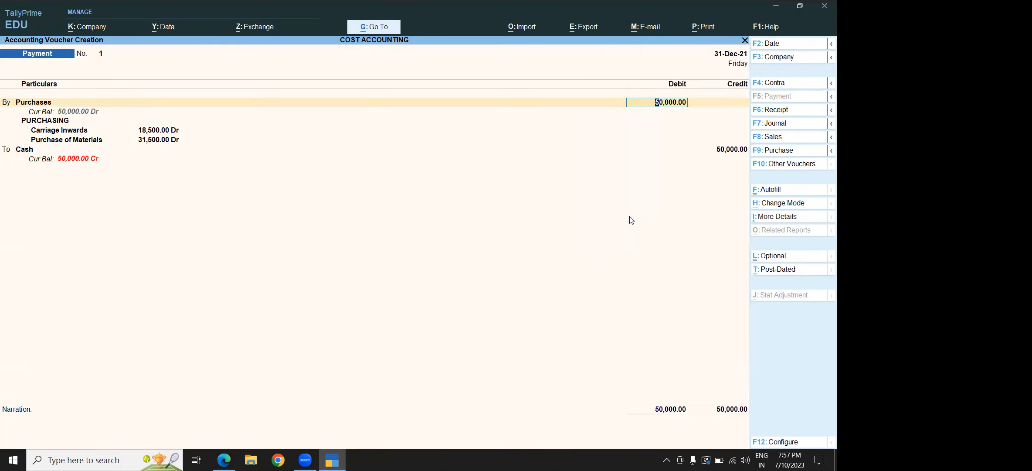
pyautogui.click(769, 43)
pyautogui.write('1-4-')
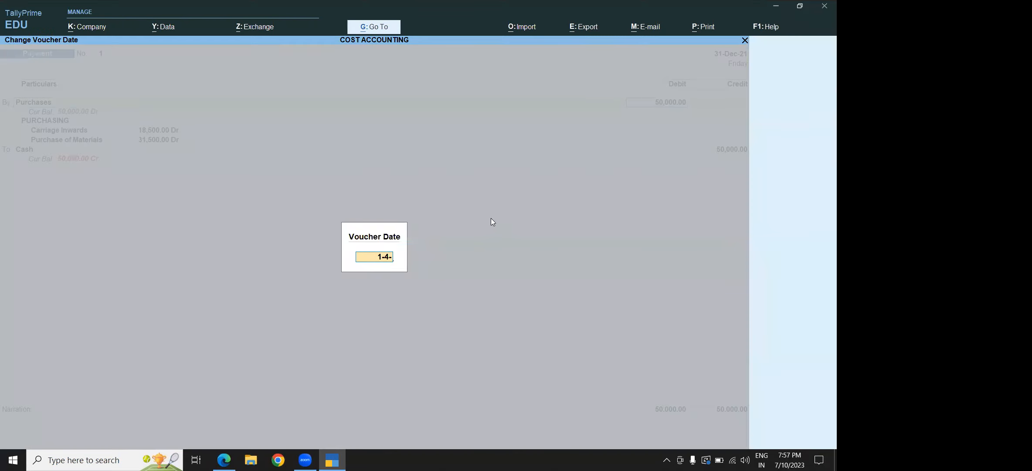
pyautogui.write('2023')
pyautogui.press('Return')
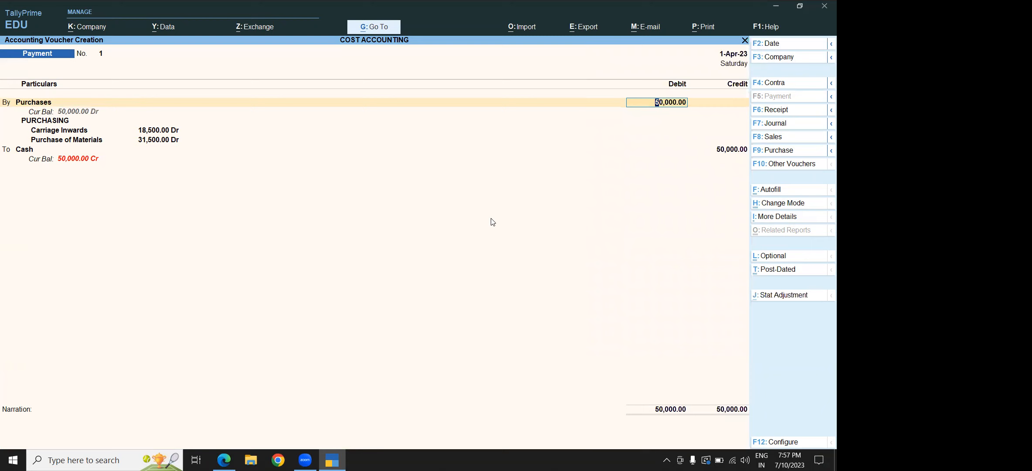
pyautogui.hotkey('ctrl', 'a')
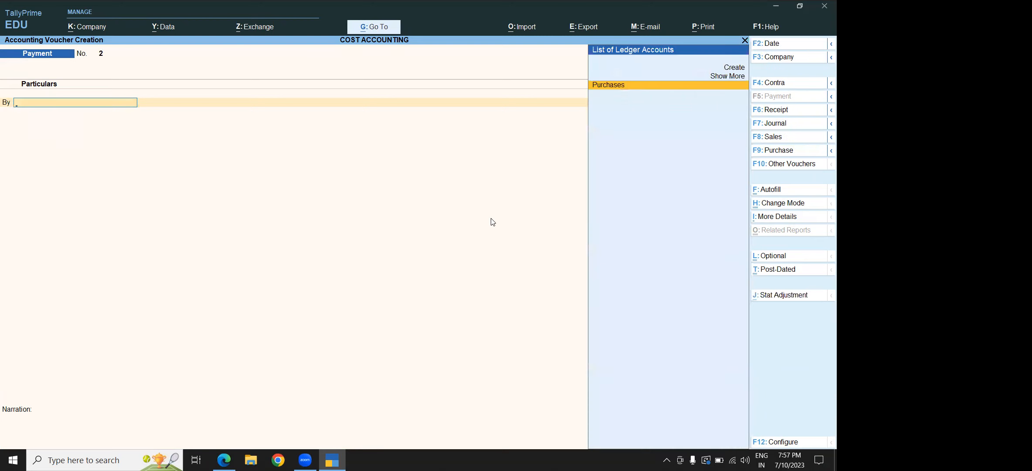
# Start creating another ledger from the new payment voucher and clear the stray text in its name
pyautogui.click(725, 67)
pyautogui.press('alt')
pyautogui.hotkey('alt', 'Tab')
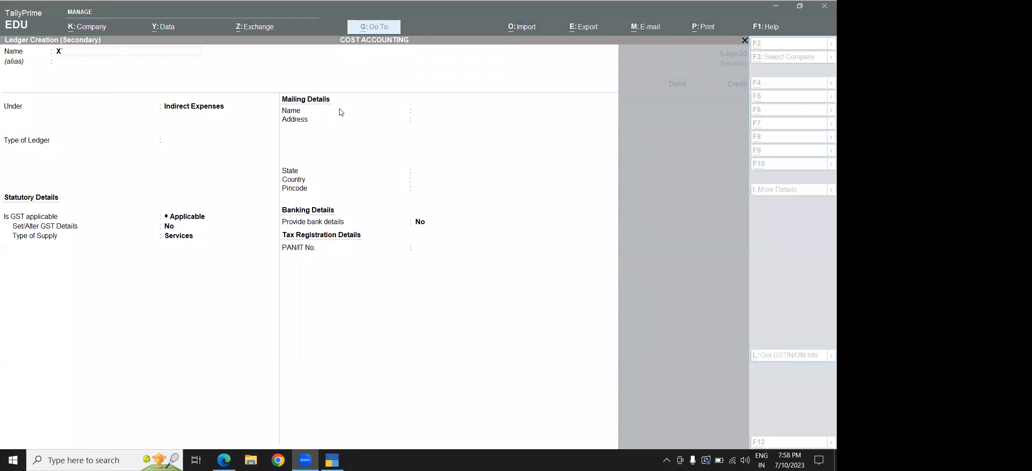
pyautogui.hotkey('alt', 'Tab')
pyautogui.press('BackSpace')
pyautogui.press('BackSpace')
# Highlight the Factory Overheads category in the PDF notes and return to the ledger form in TallyPrime
pyautogui.hotkey('alt', 'Tab')
pyautogui.hotkey('alt', 'Tab')
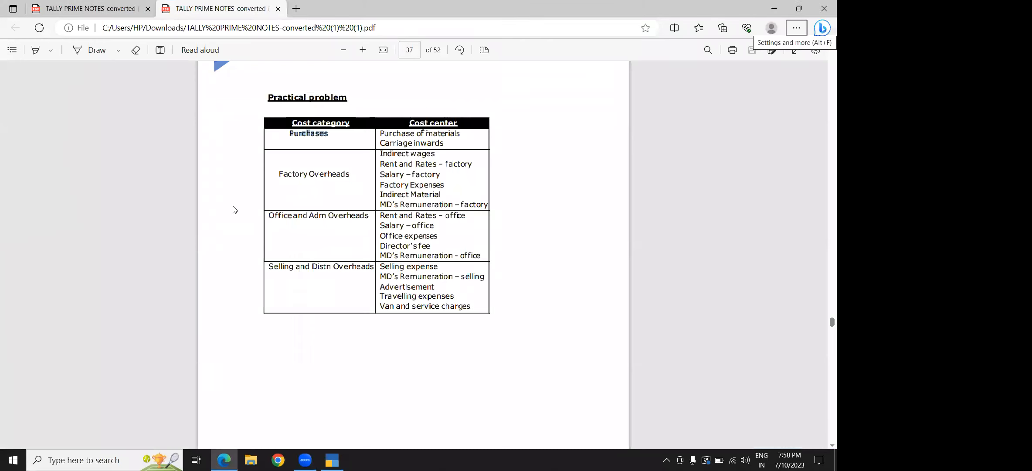
pyautogui.moveTo(279, 171); pyautogui.dragTo(351, 172)
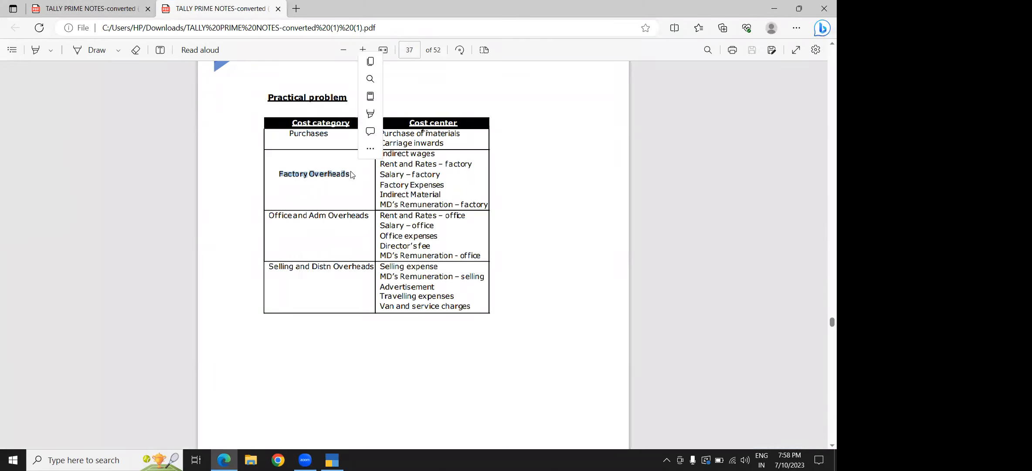
pyautogui.hotkey('alt', 'Tab')
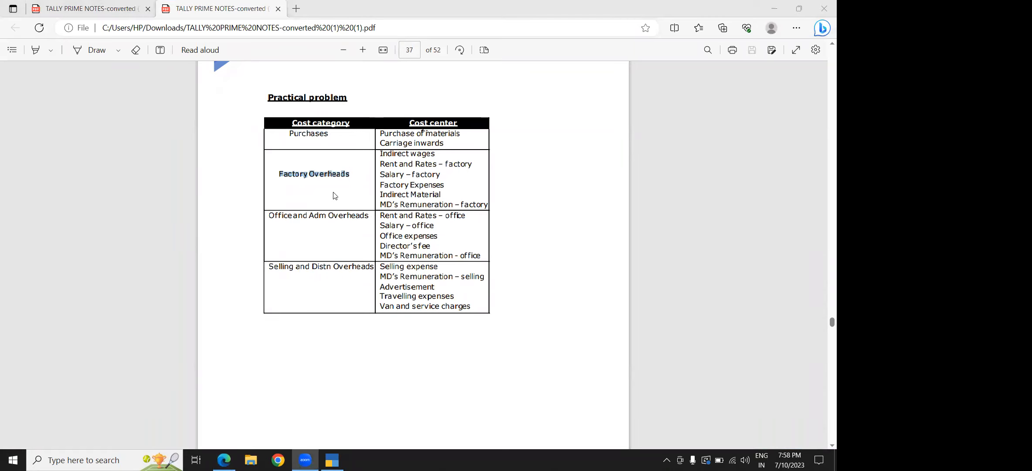
pyautogui.hotkey('alt', 'Tab')
pyautogui.hotkey('alt', 'Tab')
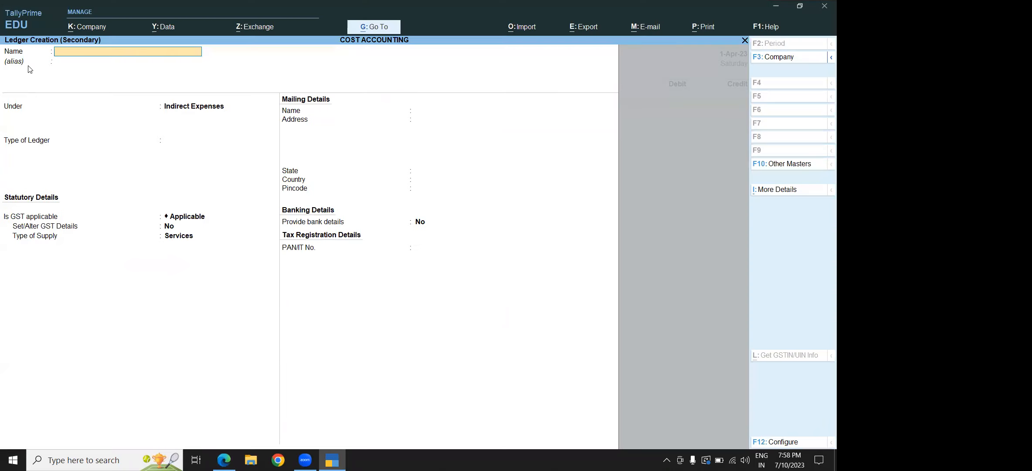
# Paste Factory Overheads as the ledger name, save it under Indirect Expenses, and debit it with 85,000 in the payment voucher
pyautogui.hotkey('ctrl', 'alt', 'v')
pyautogui.press('Return')
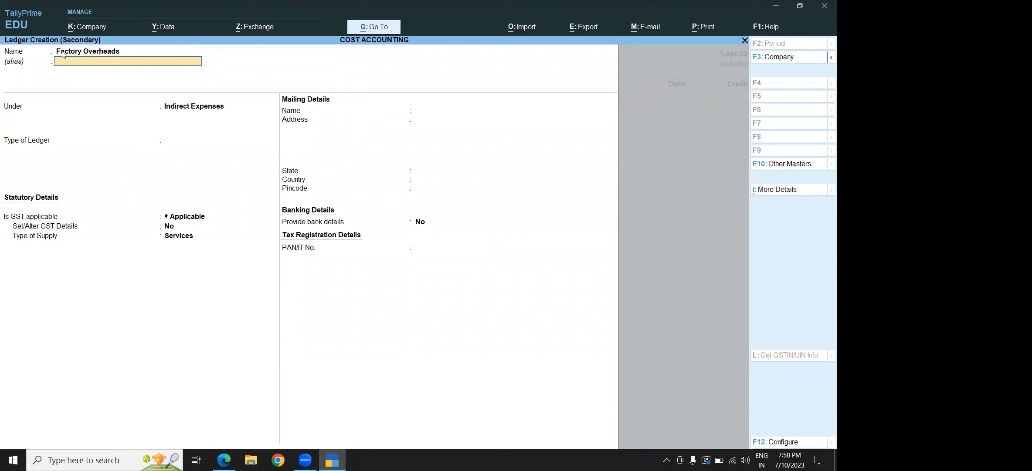
pyautogui.hotkey('ctrl', 'a')
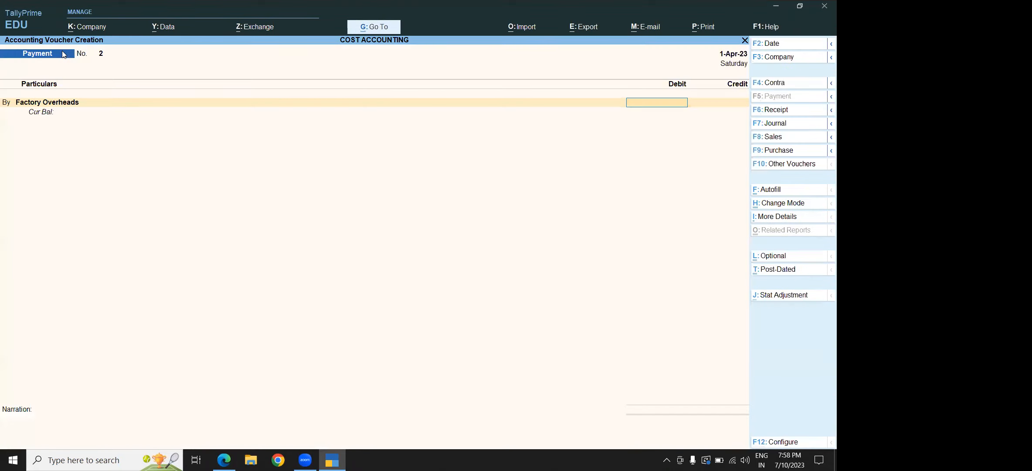
pyautogui.write('85000')
pyautogui.press('Return')
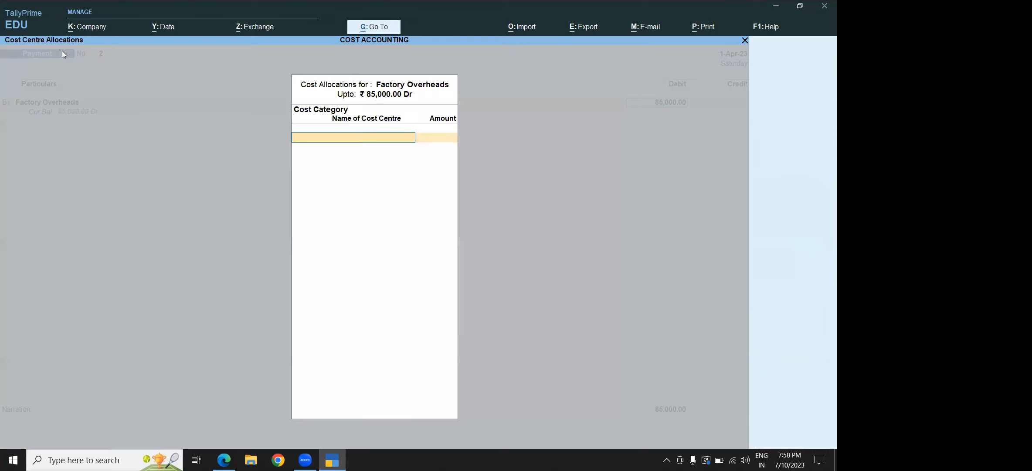
# Choose the Factory Overheads cost category and allocate 6,500 to the Factory Expenses cost centre
pyautogui.write('Fa')
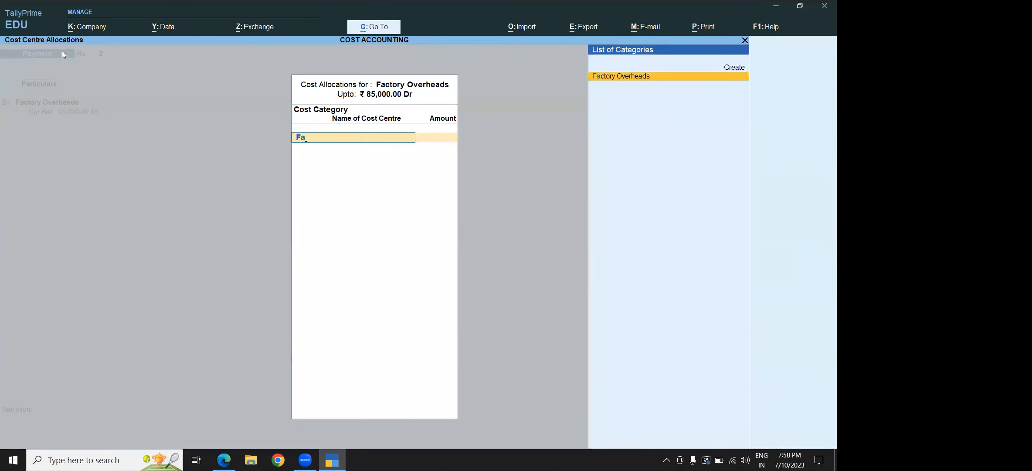
pyautogui.press('Return')
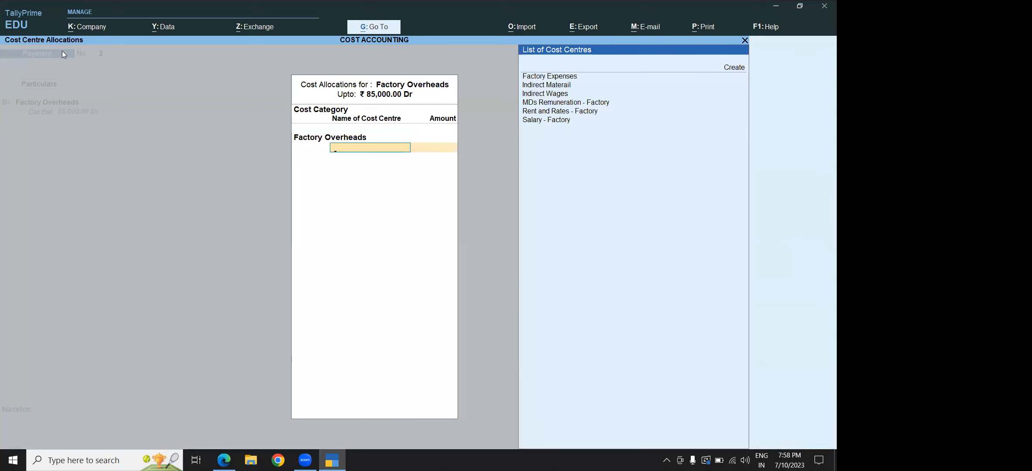
pyautogui.press('Down')
pyautogui.press('Return')
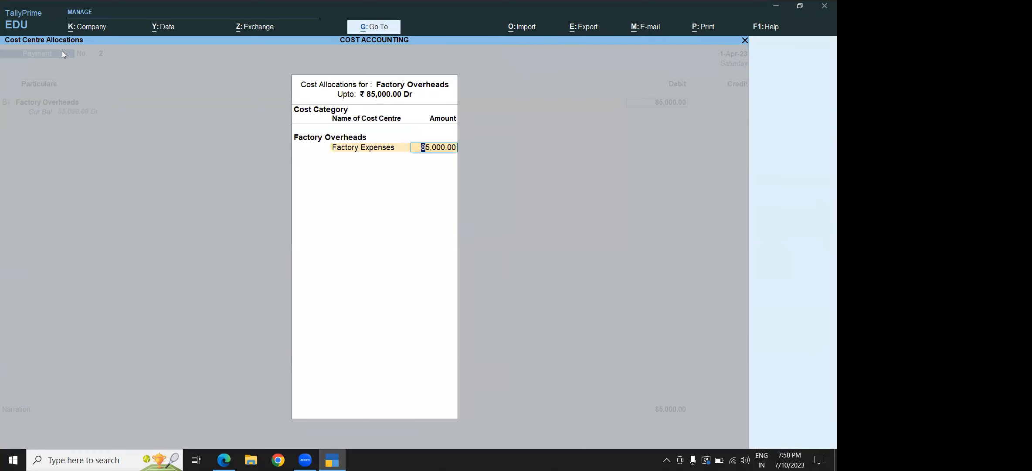
pyautogui.write('6500')
pyautogui.press('Return')
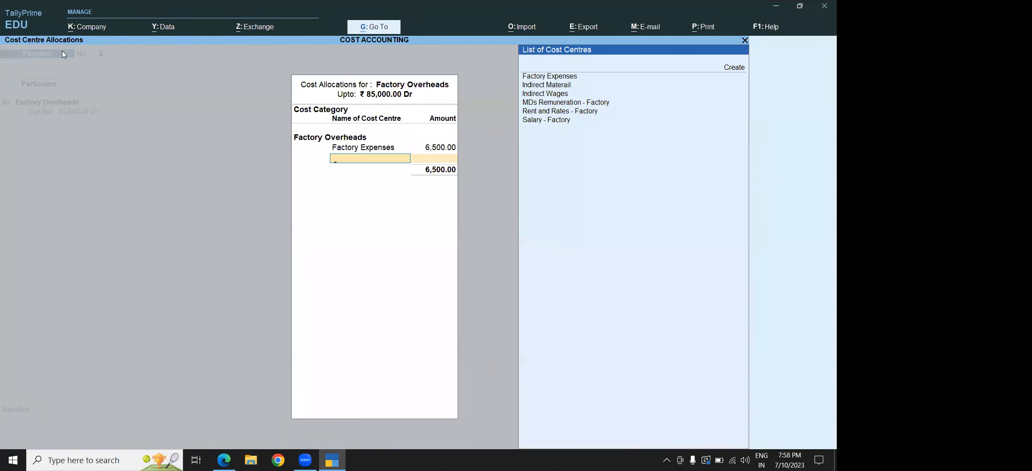
# Allocate 20,000 to the Indirect Materail cost centre and 18,000 to Indirect Wages
pyautogui.press('Down')
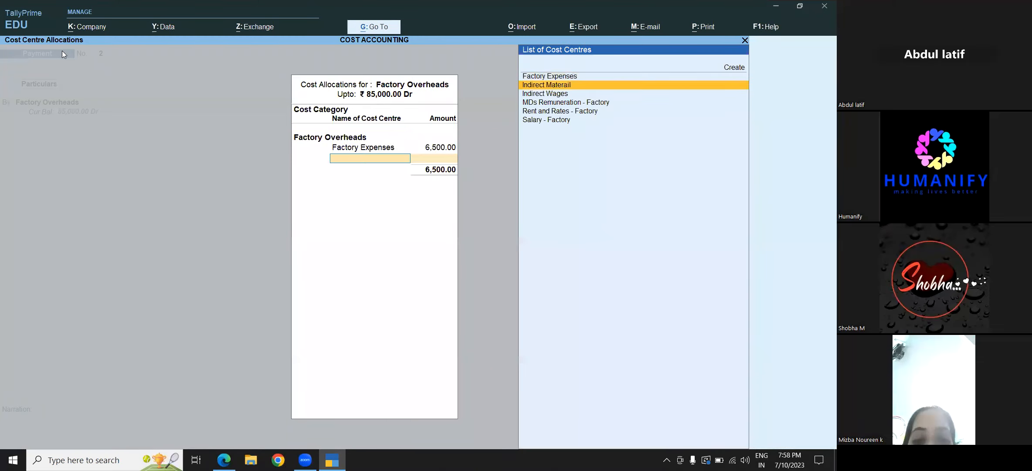
pyautogui.press('Return')
pyautogui.write('20000')
pyautogui.press('Return')
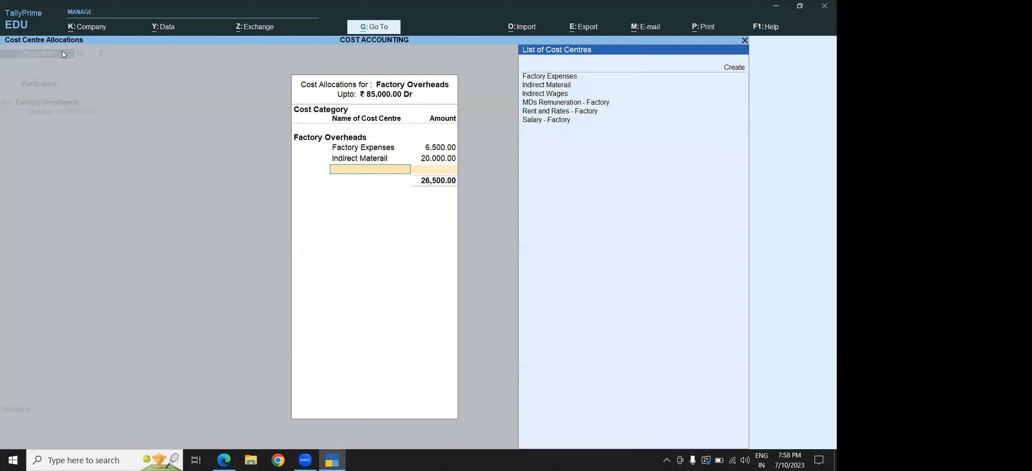
pyautogui.press('Down')
pyautogui.press('Down')
pyautogui.press('Down')
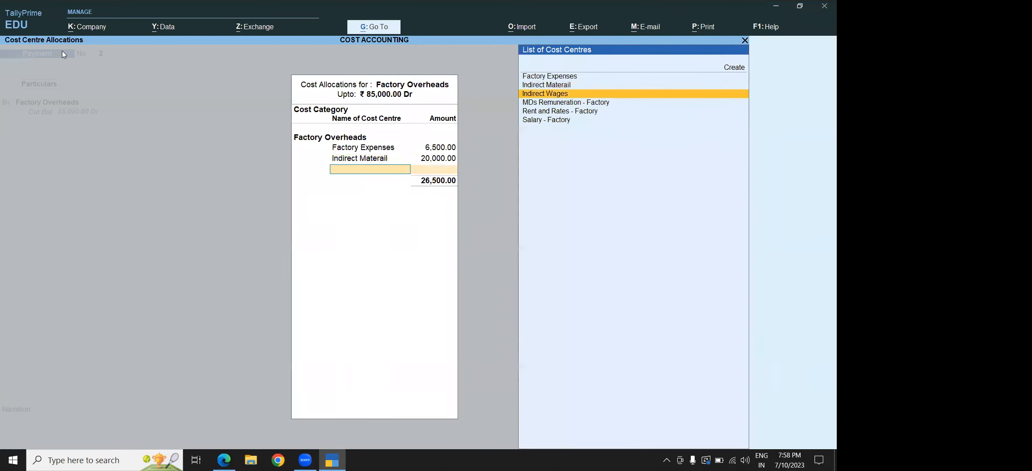
pyautogui.press('Return')
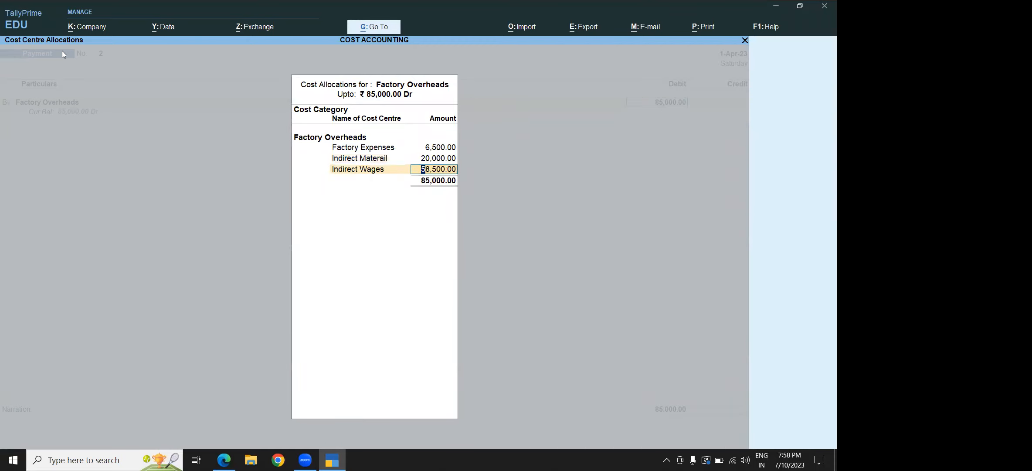
pyautogui.write('18000')
pyautogui.press('Return')
# Allocate 12,000 to the MDs Remuneration - Factory cost centre
pyautogui.press('Down')
pyautogui.press('Down')
pyautogui.press('Down')
pyautogui.press('Down')
pyautogui.press('Down')
pyautogui.press('Return')
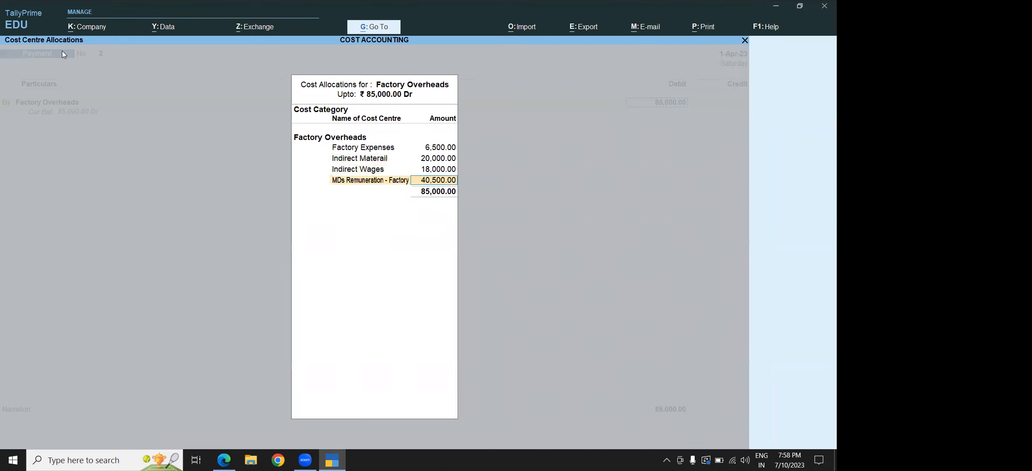
pyautogui.write('12000')
pyautogui.press('Return')
# Allocate 10,000 to the Rent and Rates - Factory cost centre
pyautogui.press('Down')
pyautogui.press('Down')
pyautogui.press('Down')
pyautogui.press('Down')
pyautogui.press('Down')
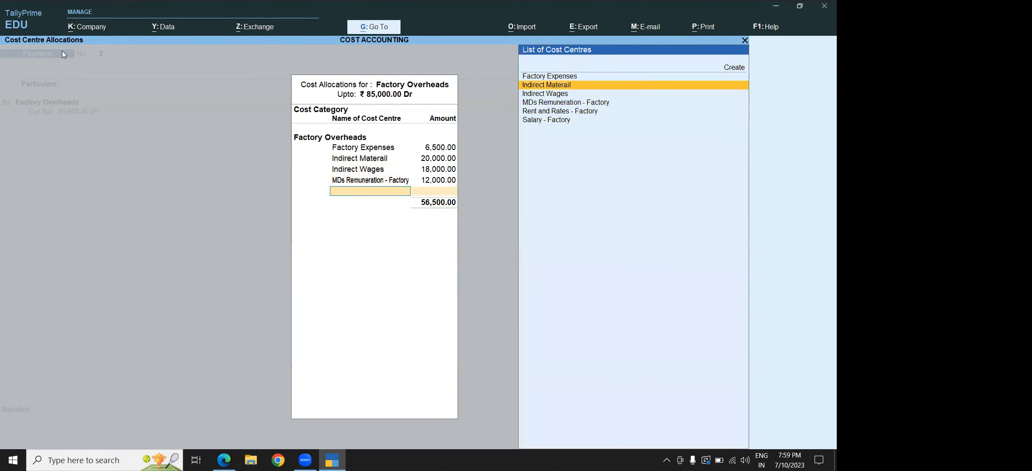
pyautogui.press('Return')
pyautogui.write('10000')
pyautogui.press('Return')
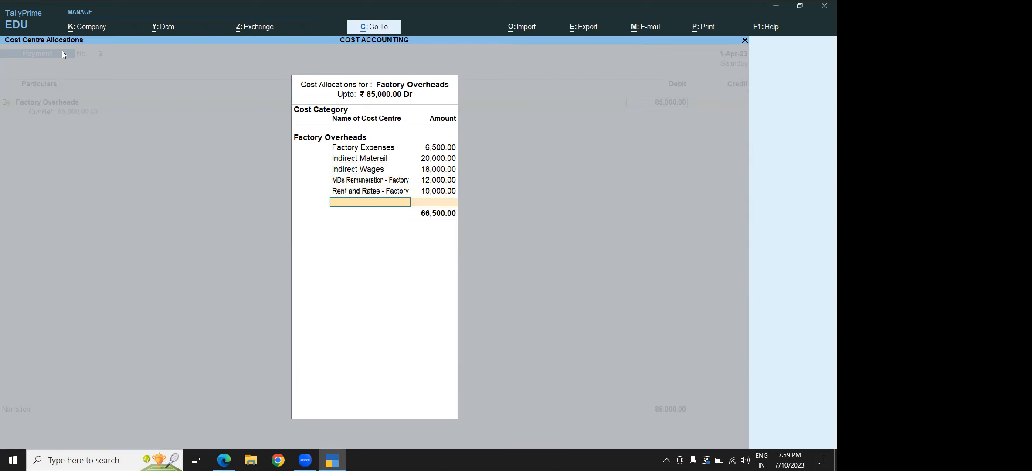
# Allocate the remaining 18,500 to Salary - Factory and complete the Factory Overheads cost allocation
pyautogui.press('Down')
pyautogui.press('Down')
pyautogui.press('Down')
pyautogui.press('Down')
pyautogui.press('Down')
pyautogui.press('Down')
pyautogui.press('Down')
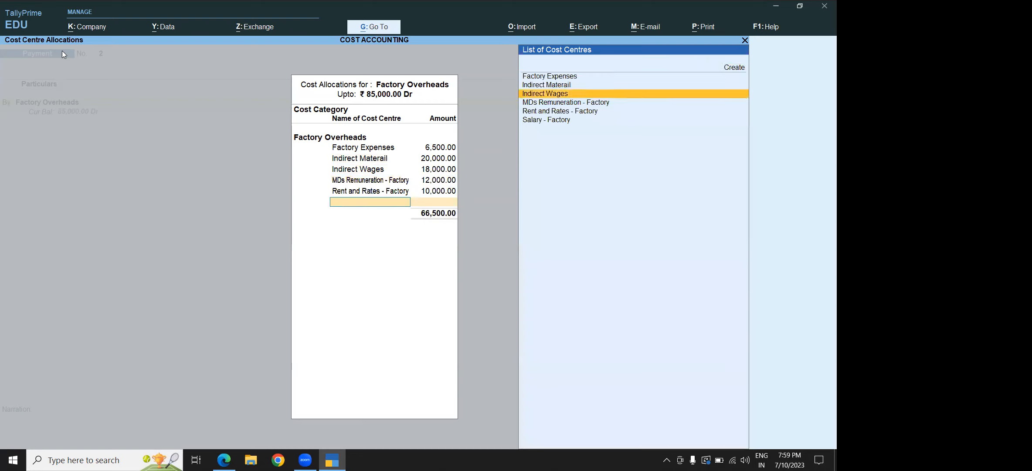
pyautogui.press('Return')
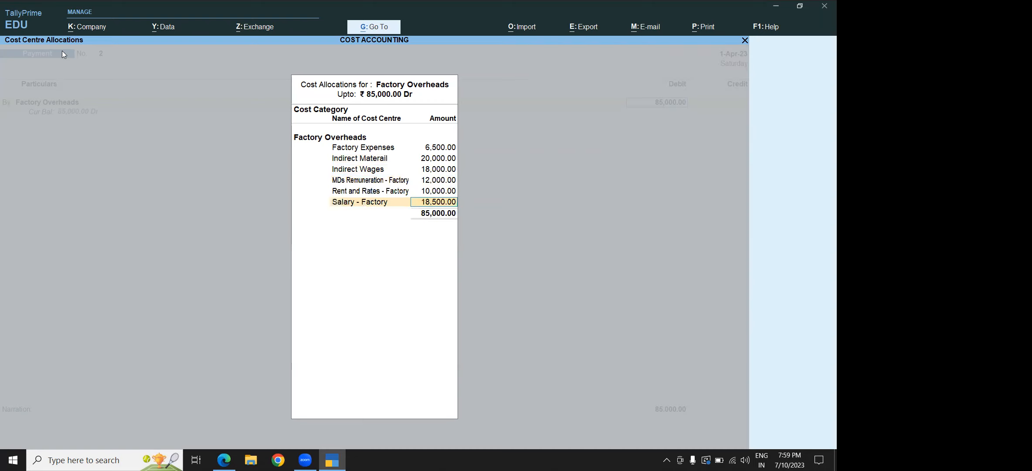
pyautogui.press('Return')
pyautogui.press('Return')
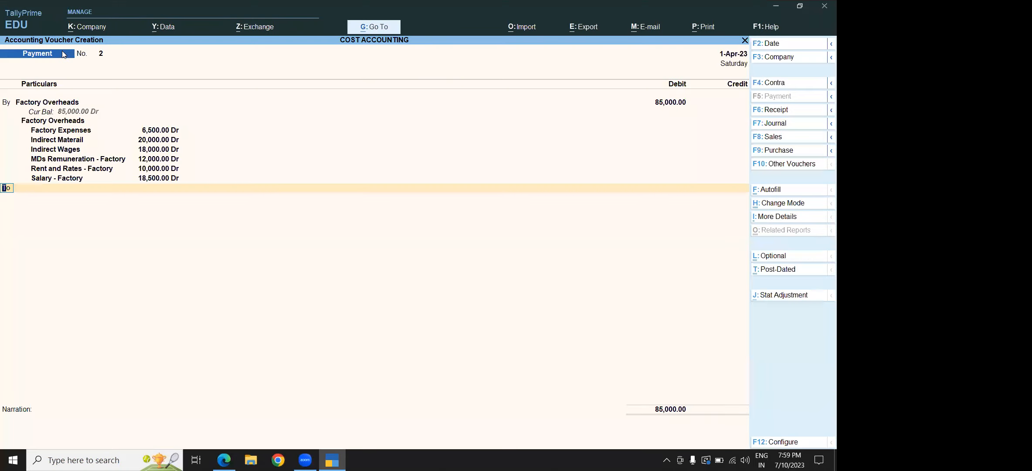
# Credit Cash with 85,000 and save the Factory Overheads payment voucher without a narration
pyautogui.press('Return')
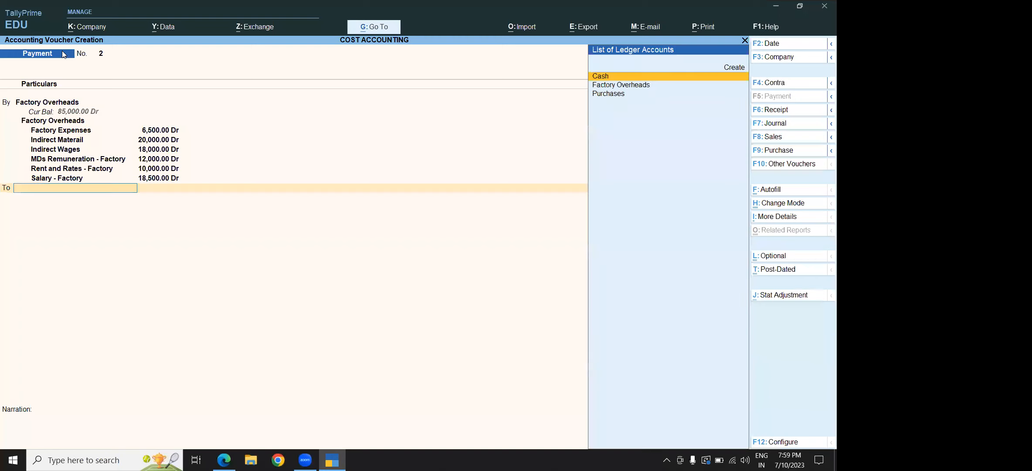
pyautogui.write('Cas')
pyautogui.press('Return')
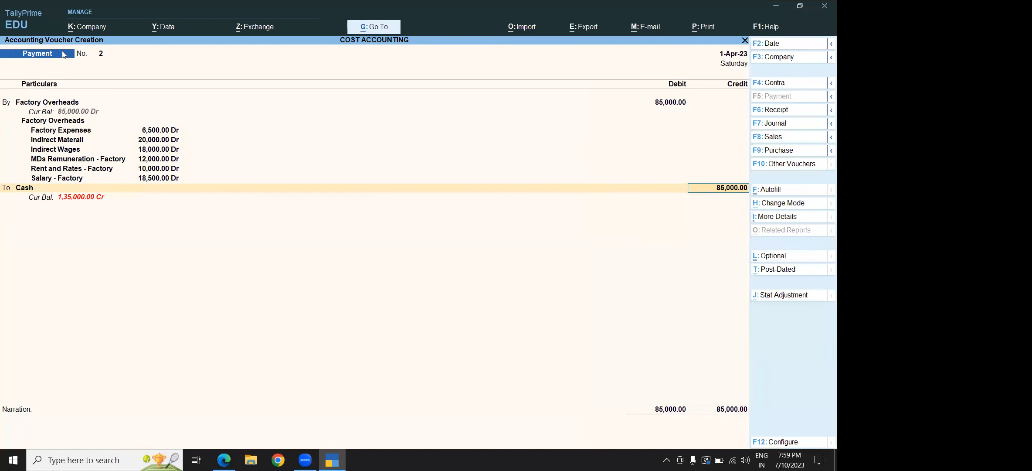
pyautogui.press('Return')
pyautogui.press('Return')
pyautogui.press('Return')
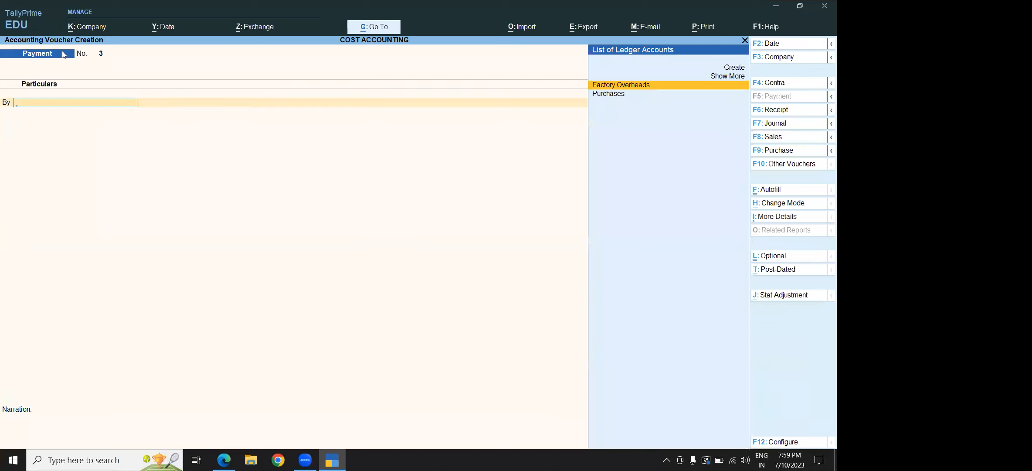
# Copy the category name Office and Adm Overheads from the practical problem in the PDF notes and return to TallyPrime
pyautogui.hotkey('alt', 'Tab')
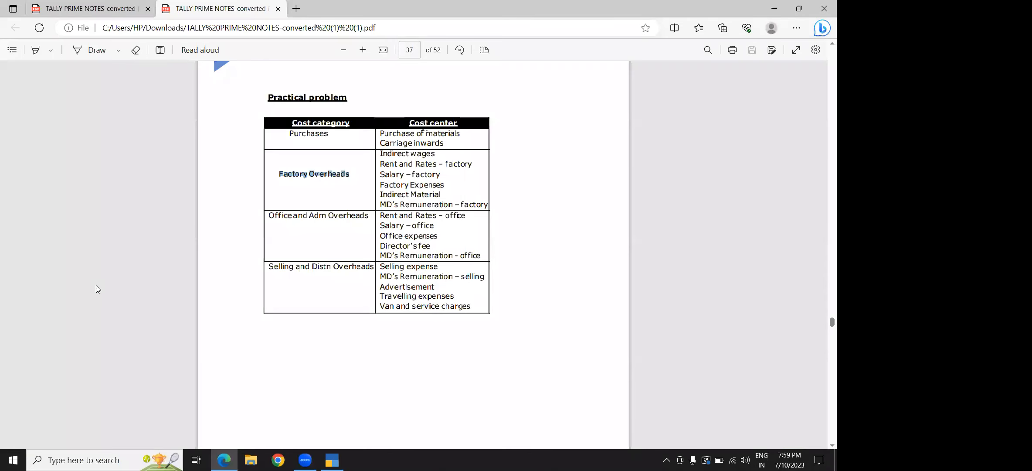
pyautogui.click(342, 223)
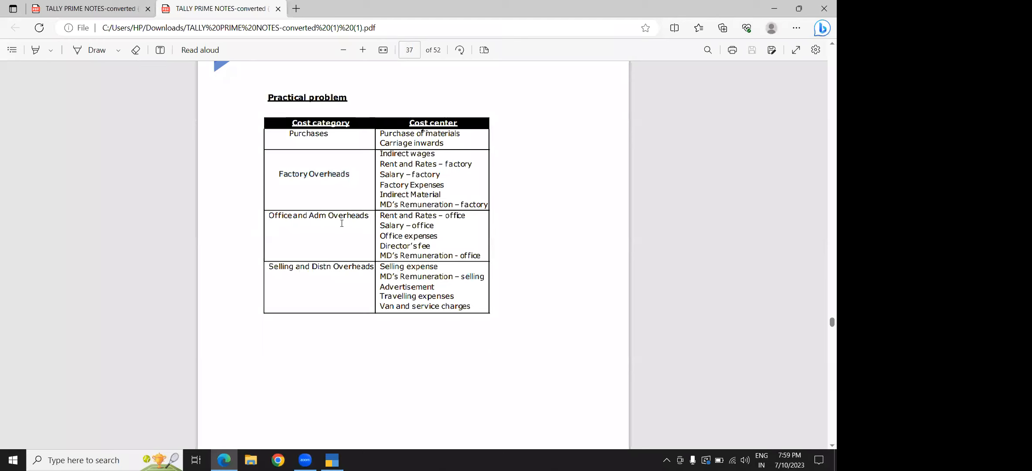
pyautogui.moveTo(269, 215); pyautogui.dragTo(369, 219)
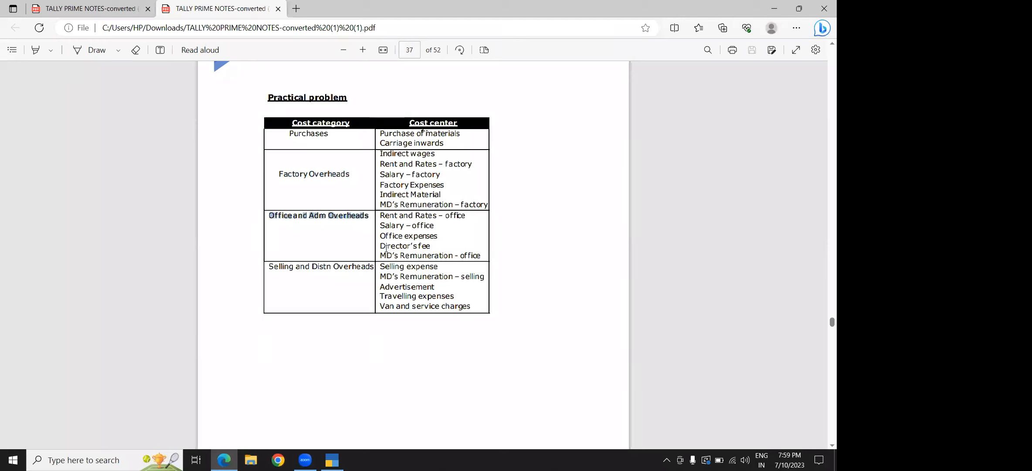
pyautogui.hotkey('alt', 'Tab')
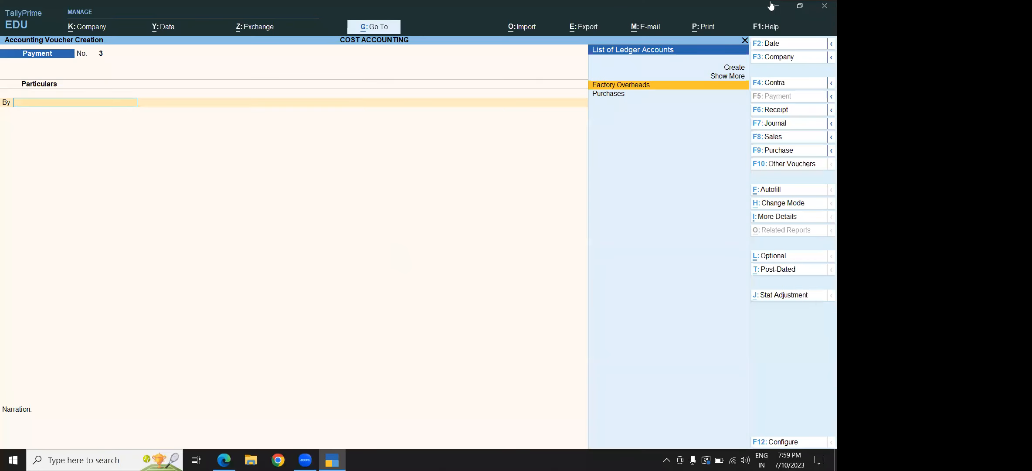
# Create a ledger with the copied name Office and Adm Overheads under Indirect Expenses and debit it with 95,000
pyautogui.click(738, 69)
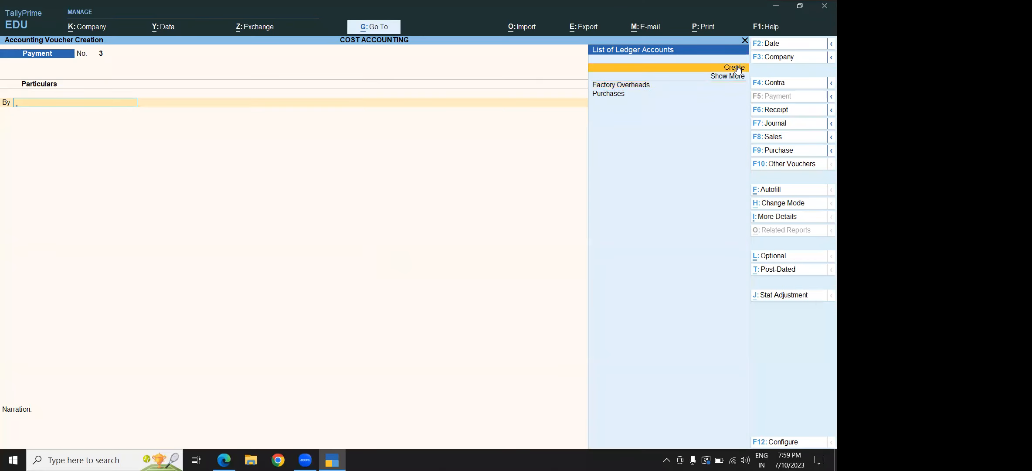
pyautogui.click(737, 69)
pyautogui.hotkey('ctrl', 'alt', 'v')
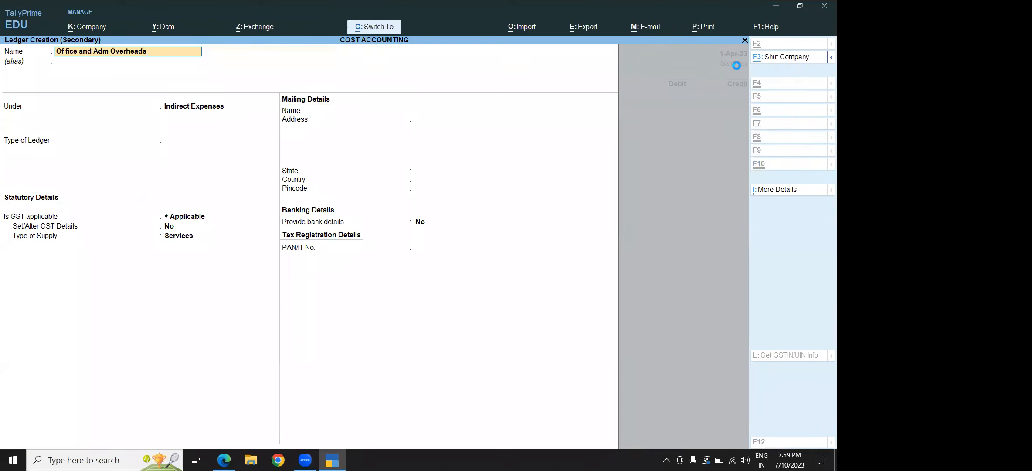
pyautogui.hotkey('ctrl', 'a')
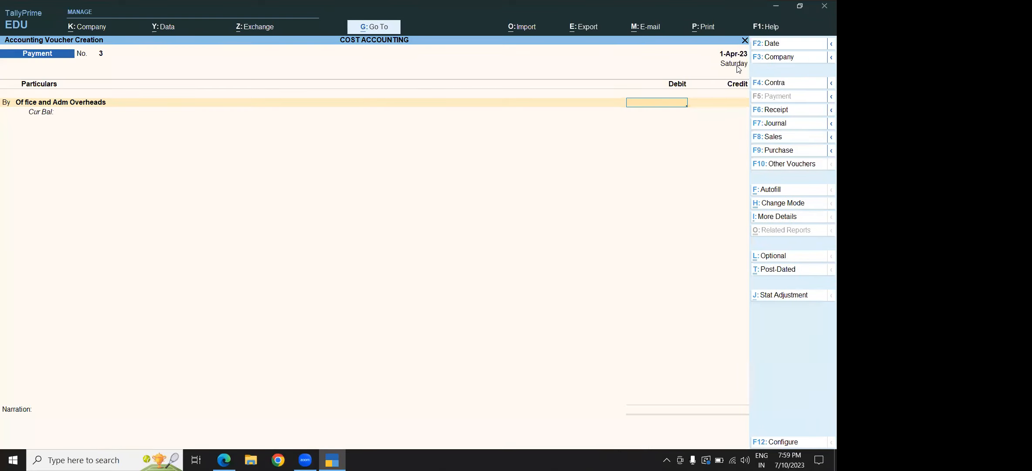
pyautogui.write('95000')
pyautogui.press('Return')
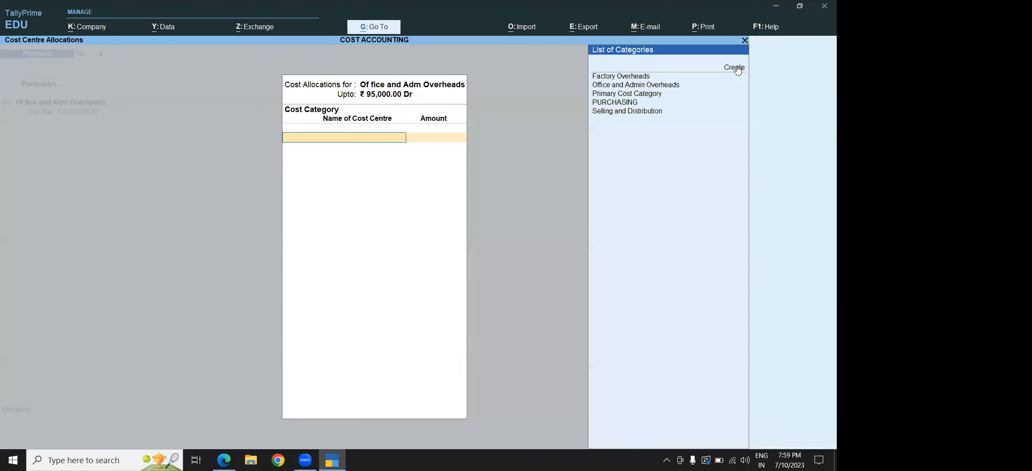
# Choose the Office and Admin Overheads cost category and allocate 12,500 to the Directors - Fee cost centre
pyautogui.press('Down')
pyautogui.press('Down')
pyautogui.press('Down')
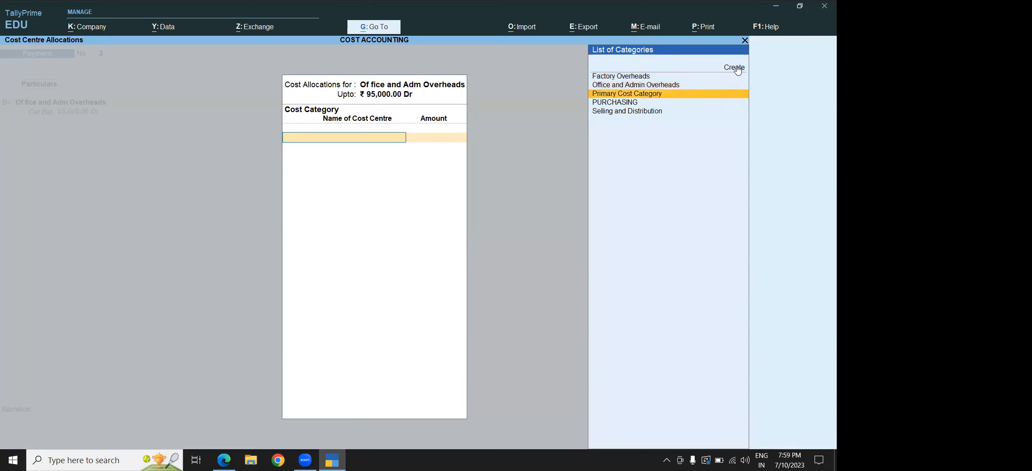
pyautogui.press('Up')
pyautogui.press('Return')
pyautogui.press('Down')
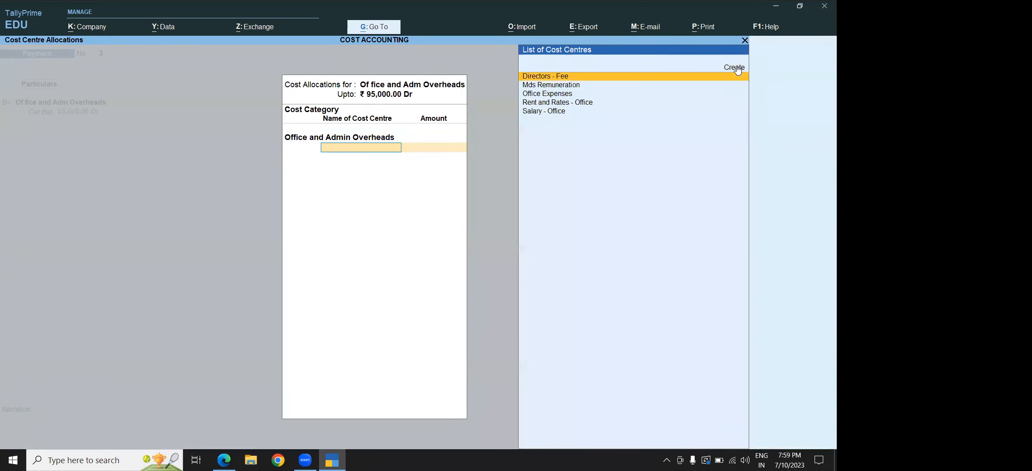
pyautogui.press('Return')
pyautogui.write('12500')
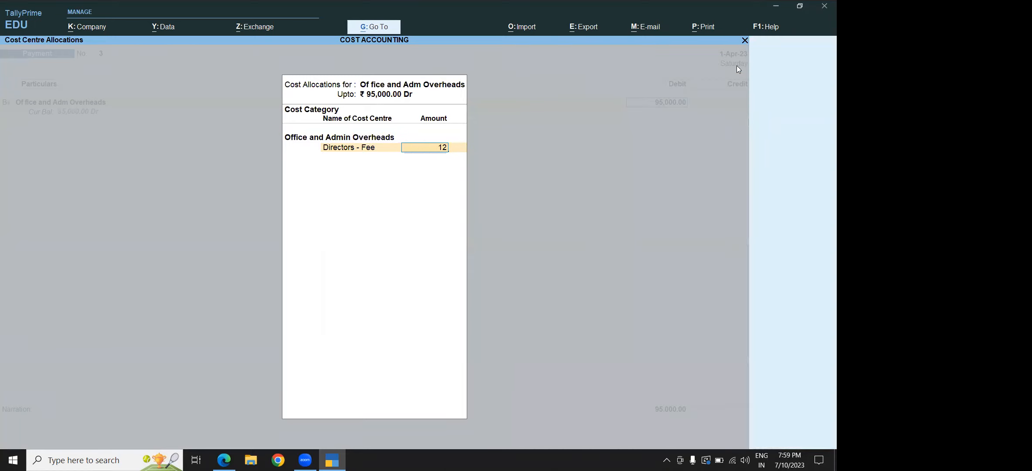
pyautogui.press('Return')
# Allocate 15,000 to the Mds Remuneration cost centre and 20,000 to Office Expenses
pyautogui.press('Down')
pyautogui.press('Down')
pyautogui.press('Return')
pyautogui.write('15000')
pyautogui.press('Return')
pyautogui.press('Down')
pyautogui.press('Down')
pyautogui.press('Down')
pyautogui.press('Return')
pyautogui.write('20,00')
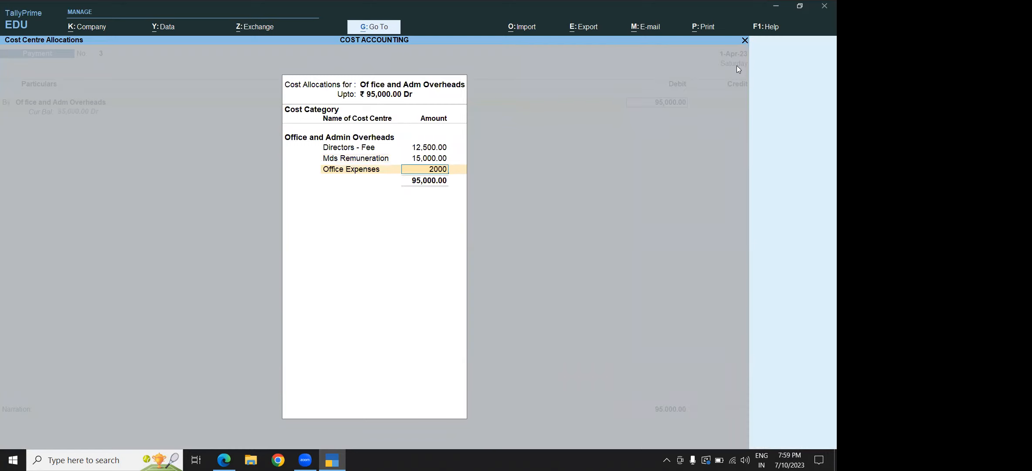
pyautogui.write('0')
pyautogui.press('Return')
# Allocate 15,800 to the Rent and Rates - Office cost centre
pyautogui.press('Down')
pyautogui.press('Down')
pyautogui.press('Down')
pyautogui.press('Down')
pyautogui.press('Return')
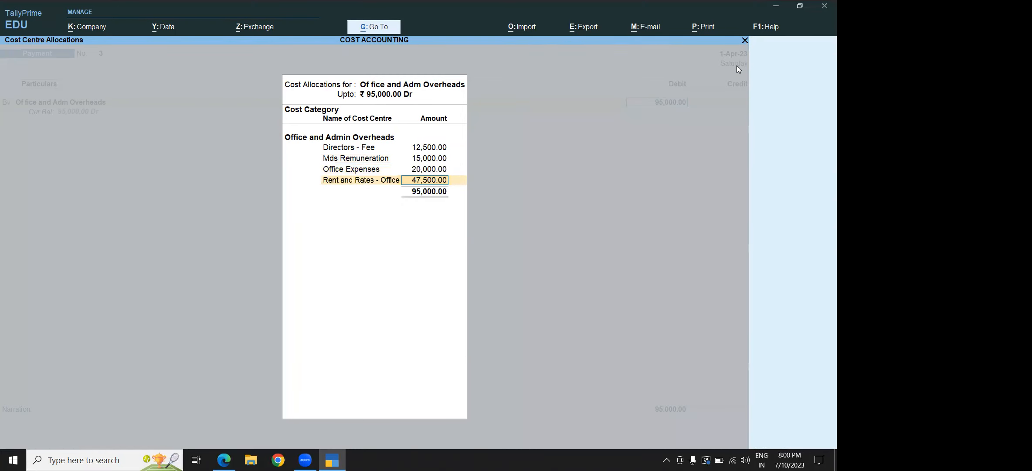
pyautogui.write('15800')
pyautogui.press('Return')
# Allocate the remaining 31,700 to Salary - Office and complete the office overheads cost allocation
pyautogui.write('s')
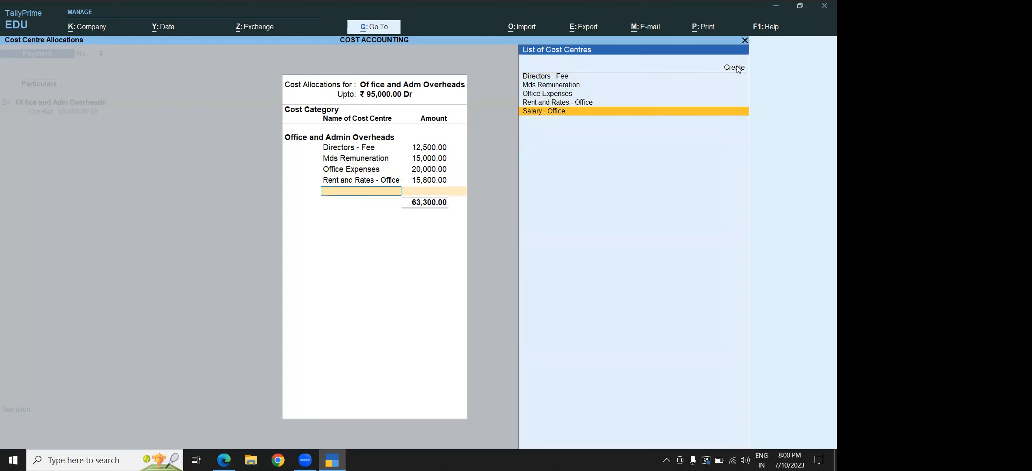
pyautogui.press('Return')
pyautogui.press('Return')
pyautogui.press('Return')
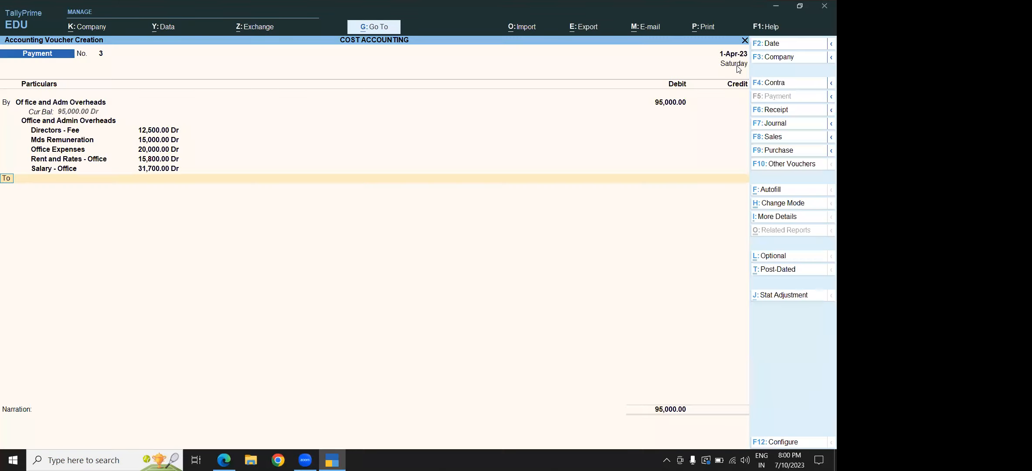
# Credit 95,000 to Cash and save the Office and Adm Overheads payment voucher
pyautogui.press('Return')
pyautogui.write('Ca')
pyautogui.press('Return')
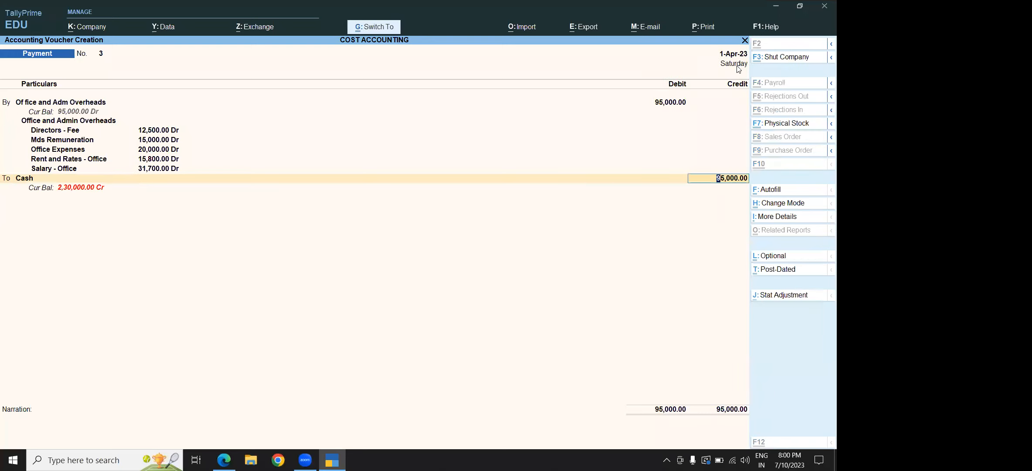
pyautogui.press('Return')
pyautogui.press('Return')
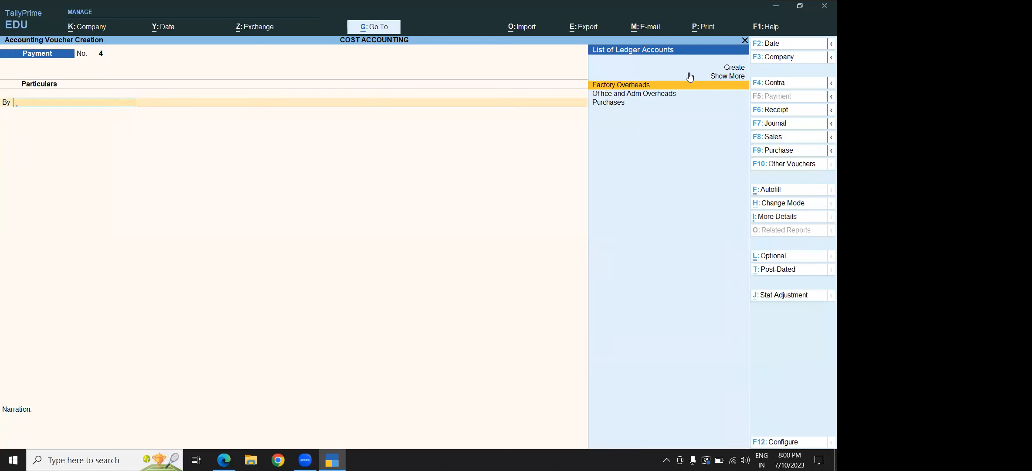
# Switch to the PDF notes and copy the cost category name Selling and Distn Overheads from the practical problem table
pyautogui.hotkey('alt', 'Tab')
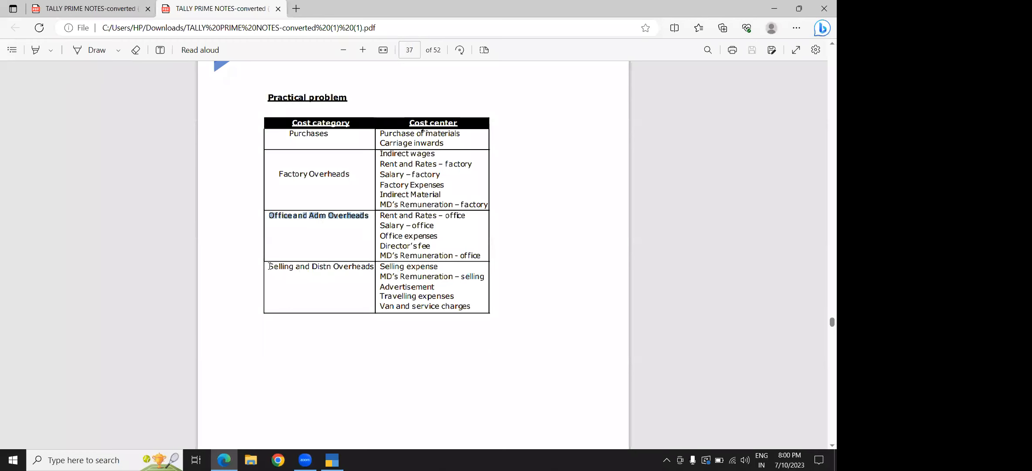
pyautogui.moveTo(269, 266); pyautogui.dragTo(373, 266)
pyautogui.hotkey('ctrl', 'c')
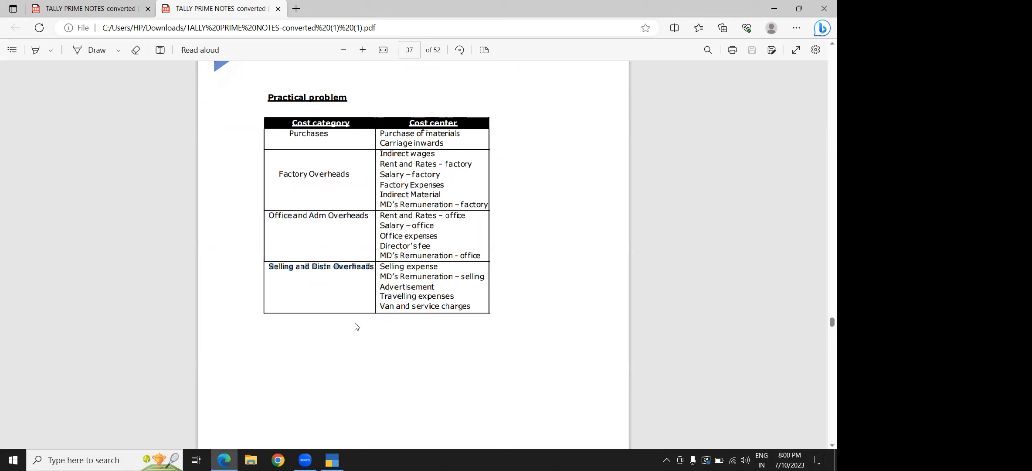
# Return to TallyPrime and create a ledger with the copied name, Selling and Distn Overheads, under Indirect Expenses
pyautogui.hotkey('alt', 'Tab')
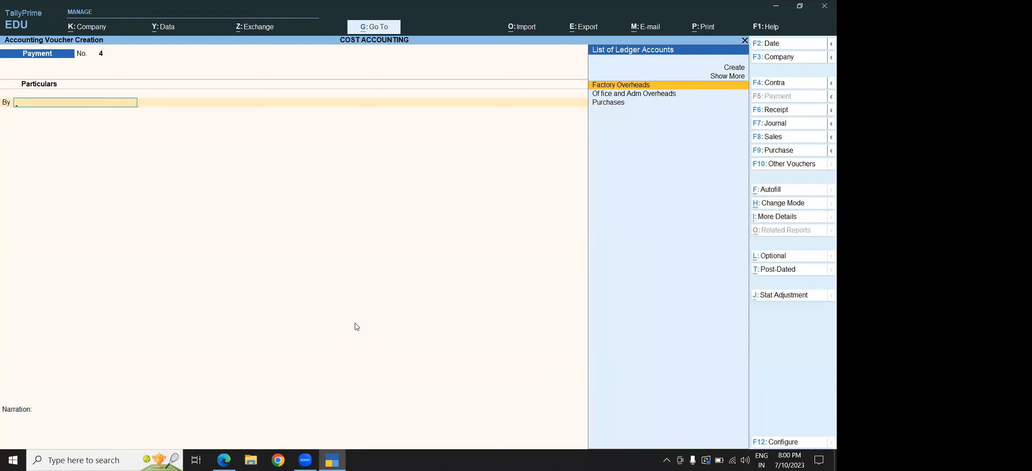
pyautogui.click(731, 68)
pyautogui.hotkey('ctrl', 'v')
pyautogui.press('Return')
pyautogui.press('Return')
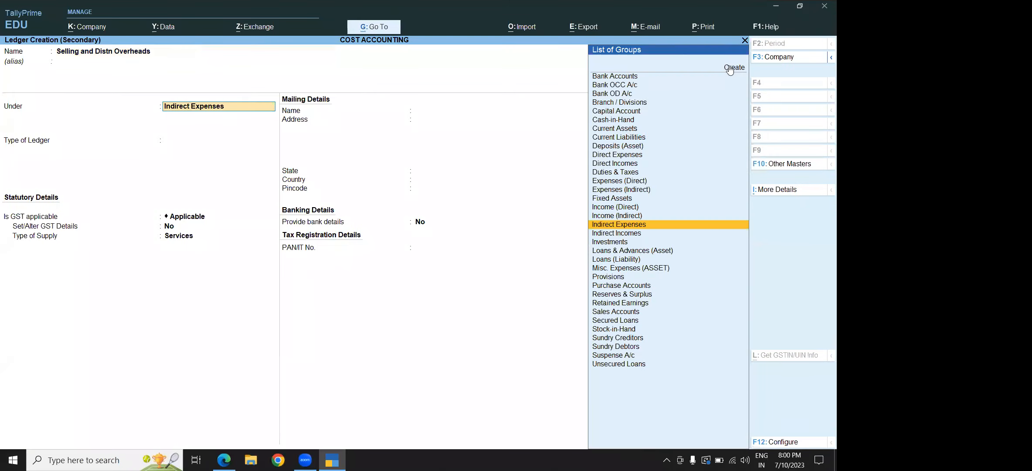
pyautogui.hotkey('ctrl', 'a')
# Debit 1,20,000 to Selling and Distn Overheads and choose the Selling and Distribution cost category for its allocation
pyautogui.write('1,20,000')
pyautogui.press('Return')
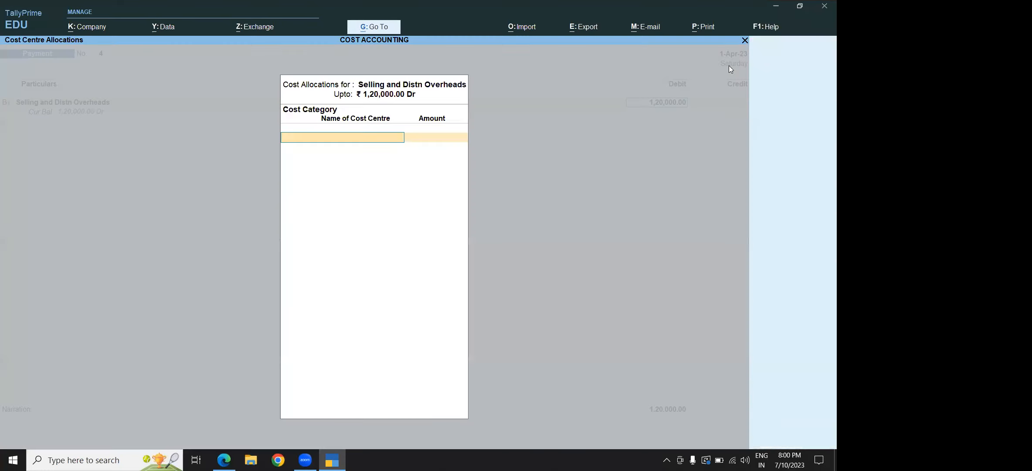
pyautogui.write('S')
pyautogui.press('Return')
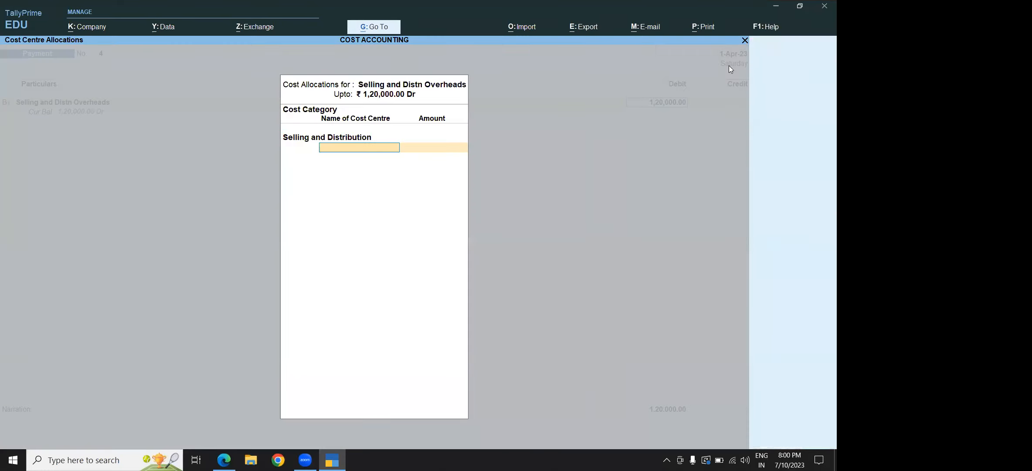
# Allocate 25,000 to the Mds- Remuneration - Sales cost centre and 35,000 to Promotions and Adds
pyautogui.press('Return')
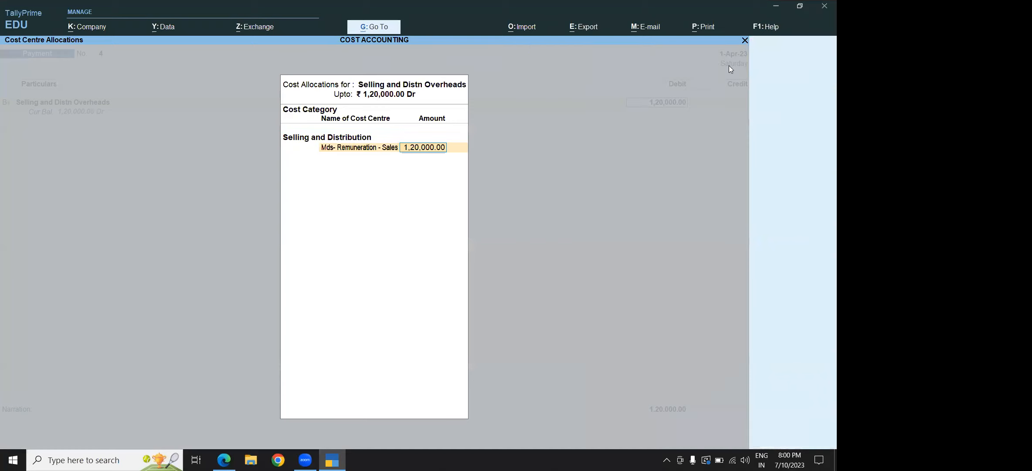
pyautogui.write('25,000')
pyautogui.press('Return')
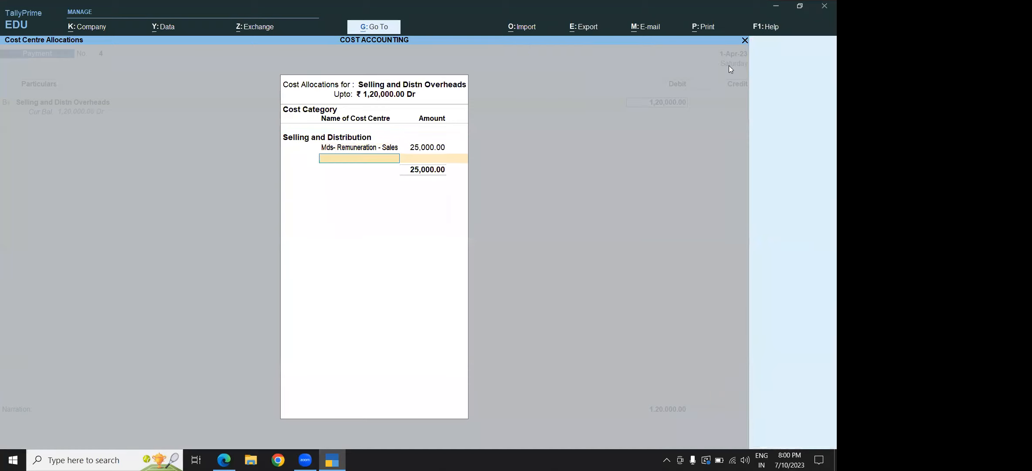
pyautogui.press('Down')
pyautogui.press('Down')
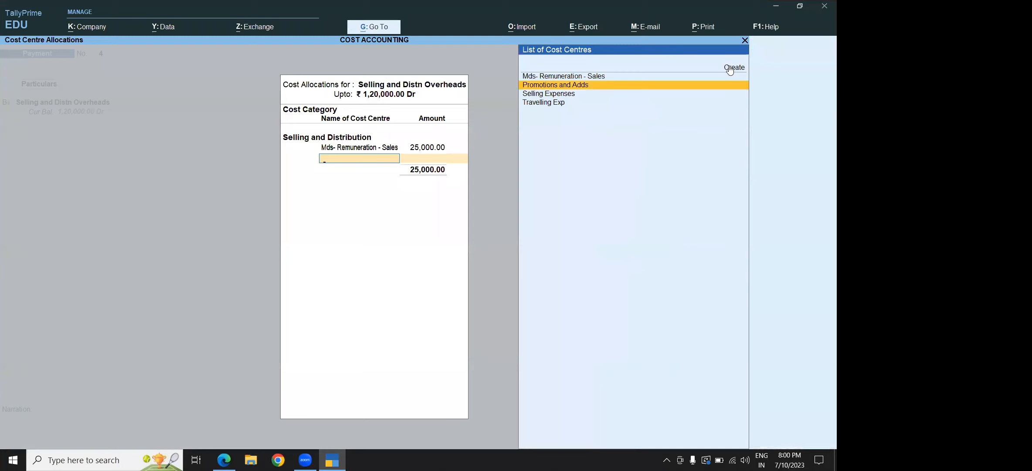
pyautogui.press('Return')
pyautogui.write('35,000')
pyautogui.press('Return')
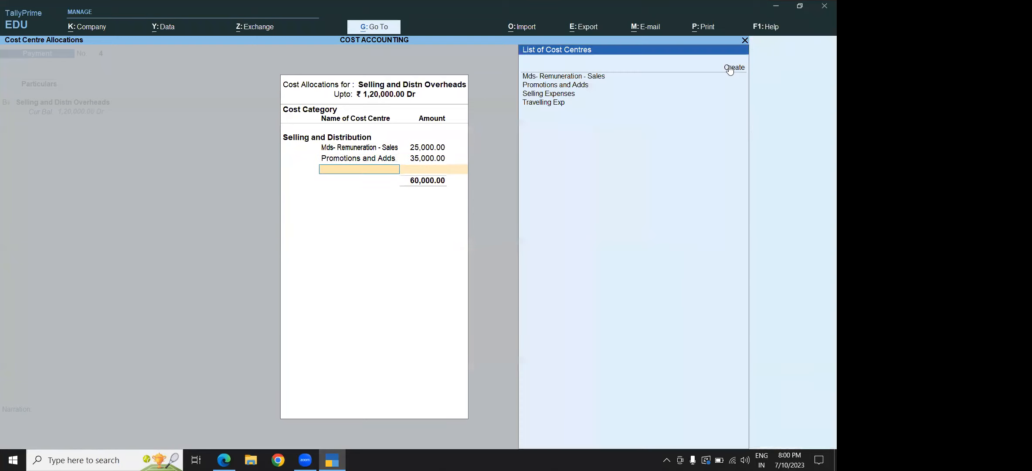
# Allocate 32,000 to the Selling Expenses cost centre
pyautogui.press('Down')
pyautogui.press('Down')
pyautogui.press('Down')
pyautogui.press('Return')
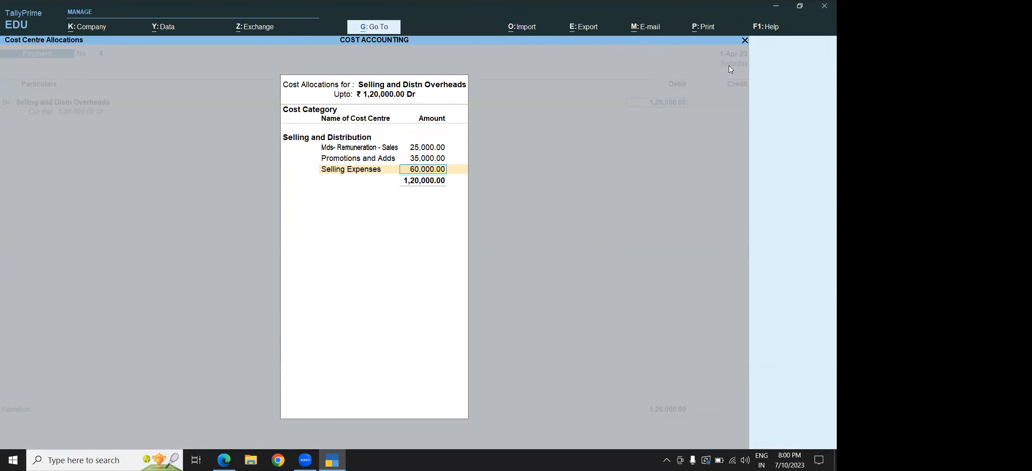
pyautogui.write('32000')
pyautogui.press('Return')
# Allocate the remaining 28,000 to Travelling Exp and complete the selling overheads cost allocation
pyautogui.press('Down')
pyautogui.press('Down')
pyautogui.press('Down')
pyautogui.press('Down')
pyautogui.press('Return')
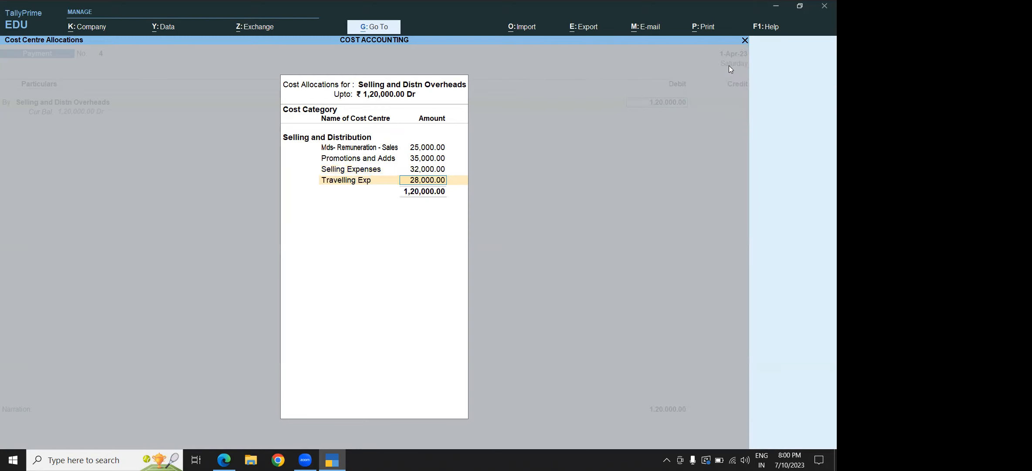
pyautogui.press('Return')
pyautogui.press('Return')
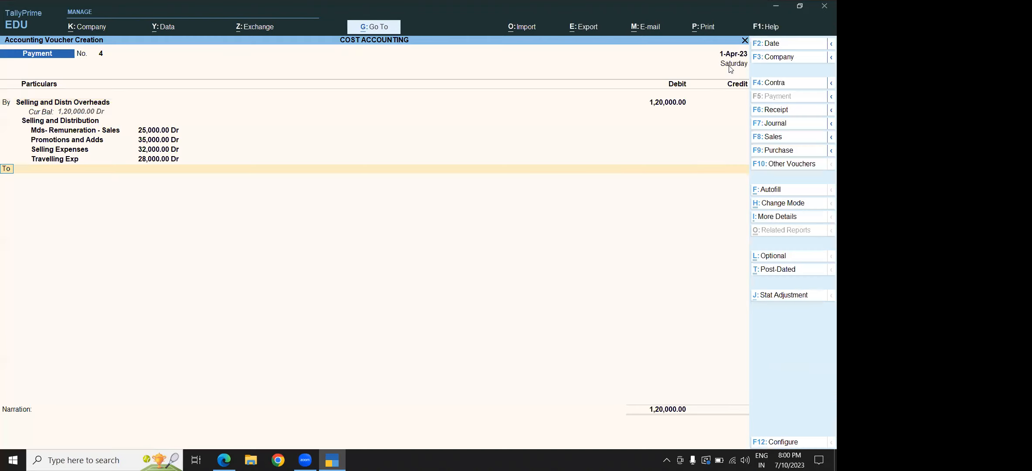
# Credit 1,20,000 to Cash, save the Selling and Distn Overheads payment voucher, and leave voucher entry
pyautogui.write('ca')
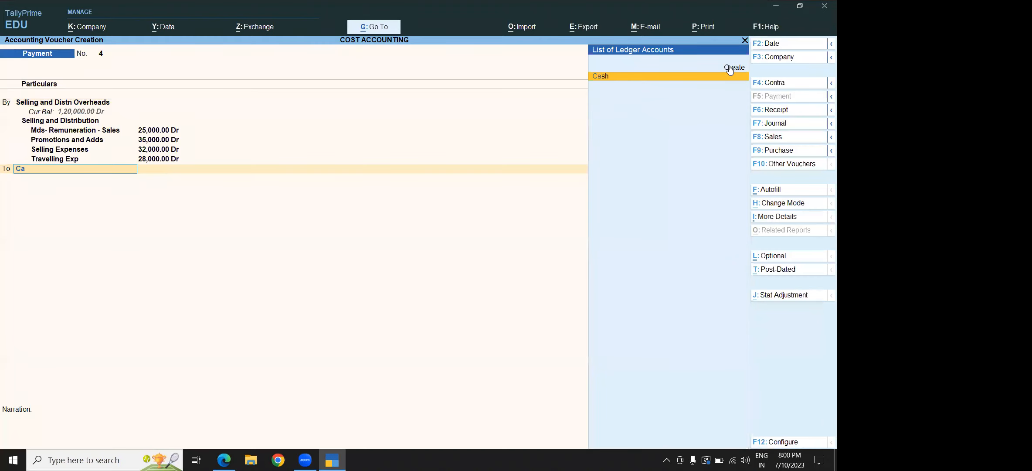
pyautogui.press('Return')
pyautogui.press('Return')
pyautogui.press('Return')
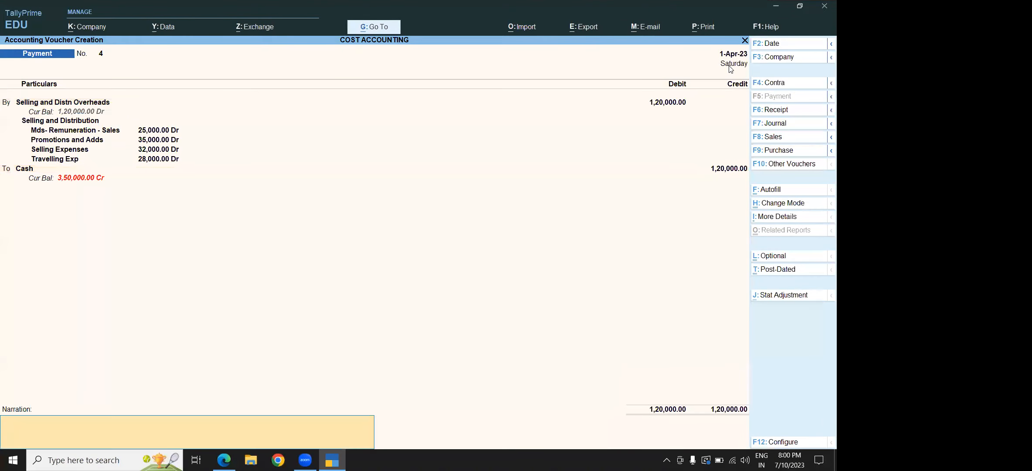
pyautogui.press('Return')
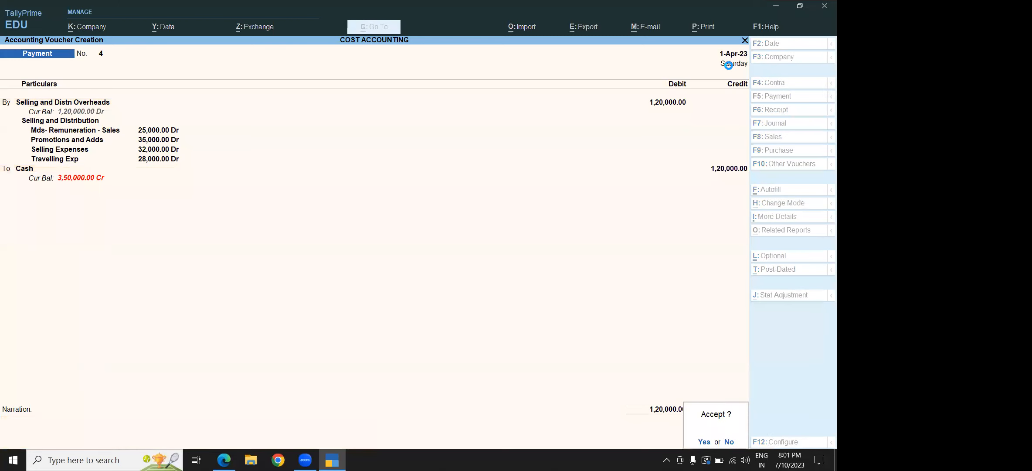
pyautogui.press('Return')
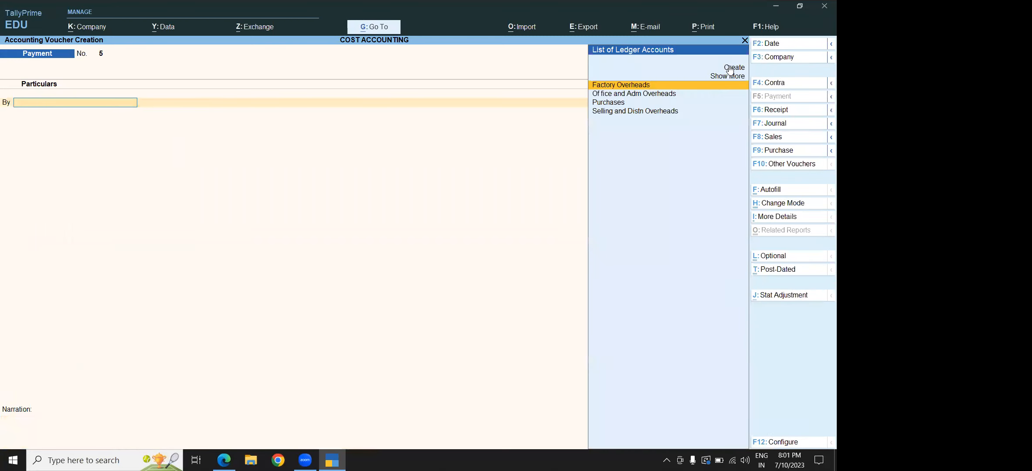
pyautogui.press('Escape')
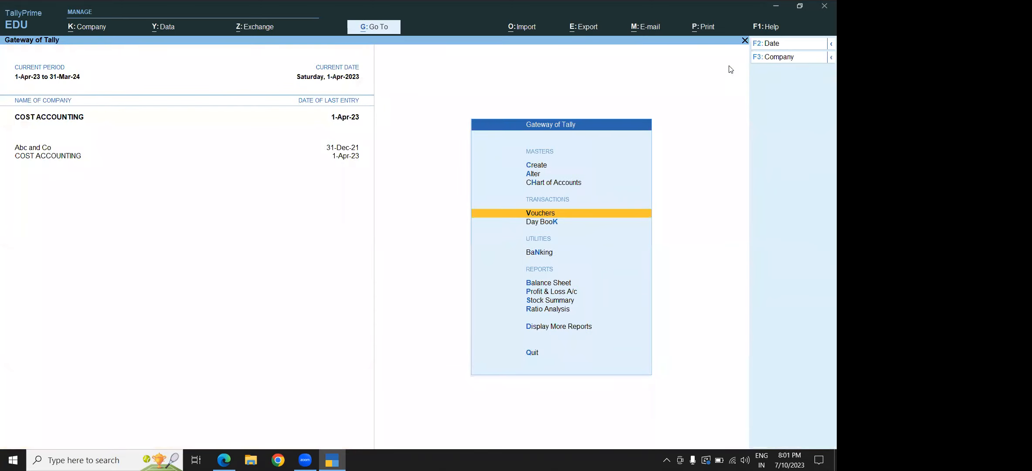
# Examine the cost centres' Category Summary report for each category's allocated amounts, then return to the Gateway of Tally
pyautogui.press('d')
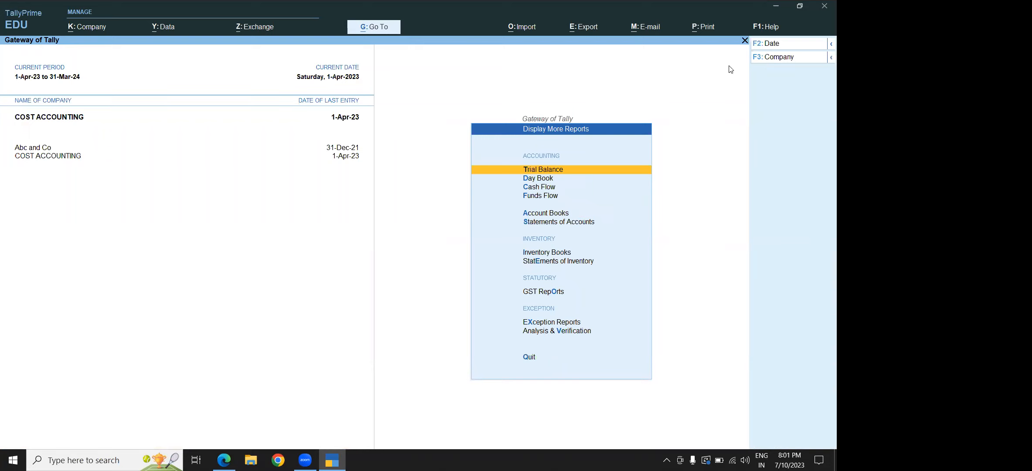
pyautogui.press('Down')
pyautogui.press('Down')
pyautogui.press('Down')
pyautogui.press('Down')
pyautogui.press('Down')
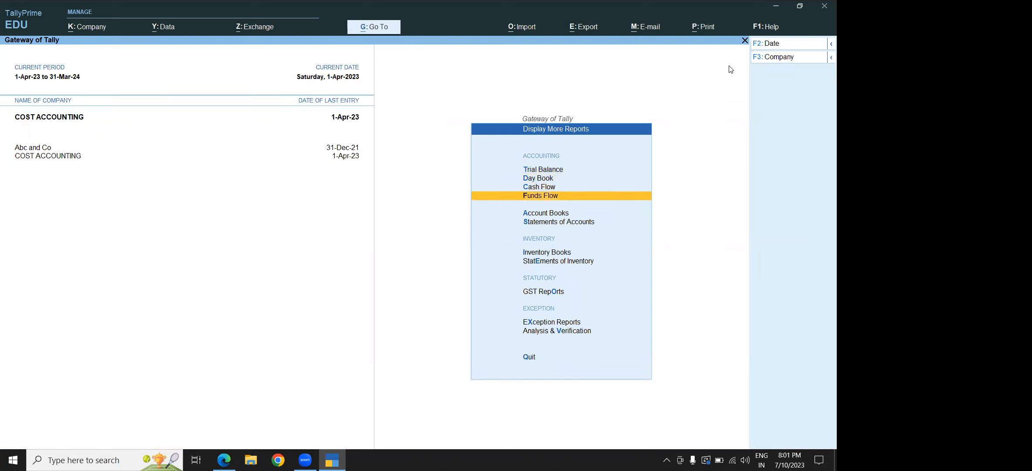
pyautogui.press('Return')
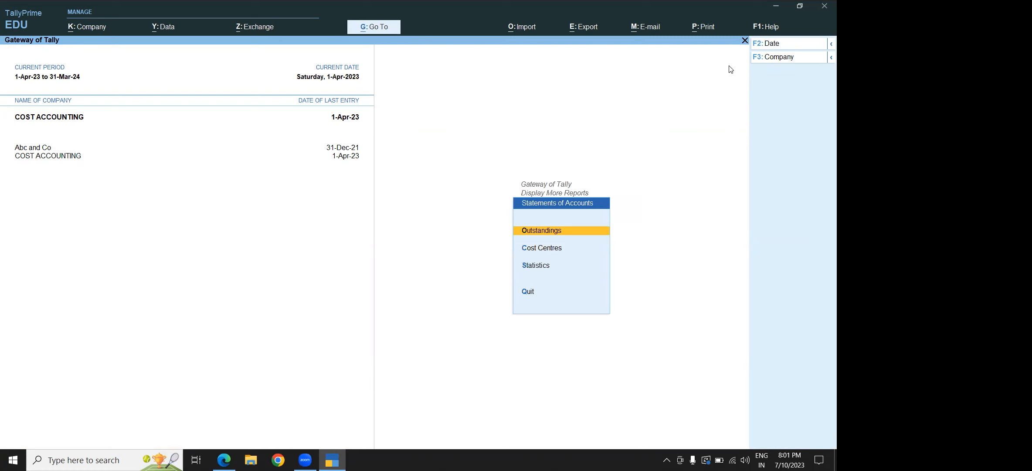
pyautogui.press('Down')
pyautogui.press('Return')
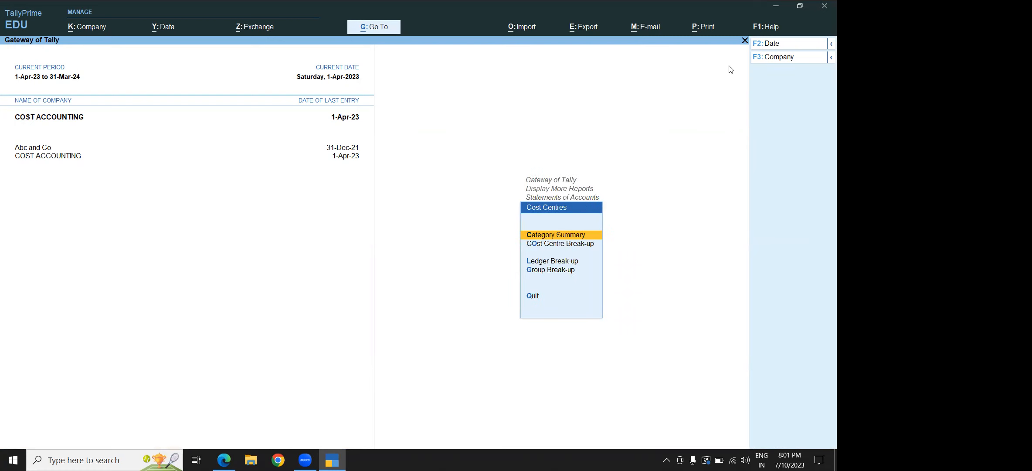
pyautogui.press('Return')
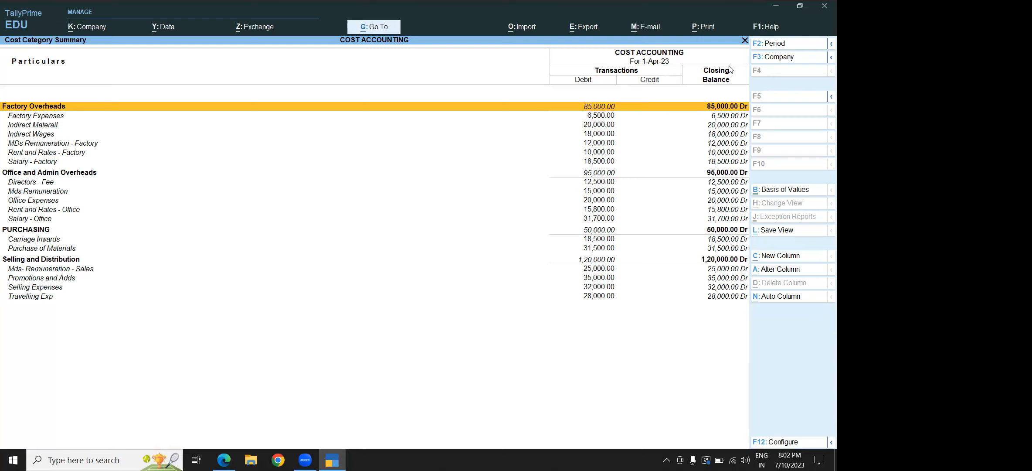
pyautogui.press('Escape')
pyautogui.press('Escape')
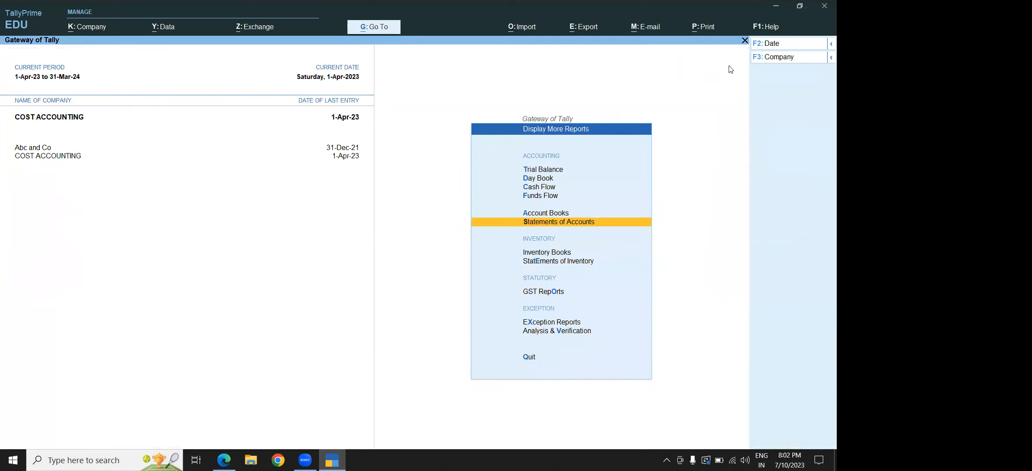
pyautogui.press('Escape')
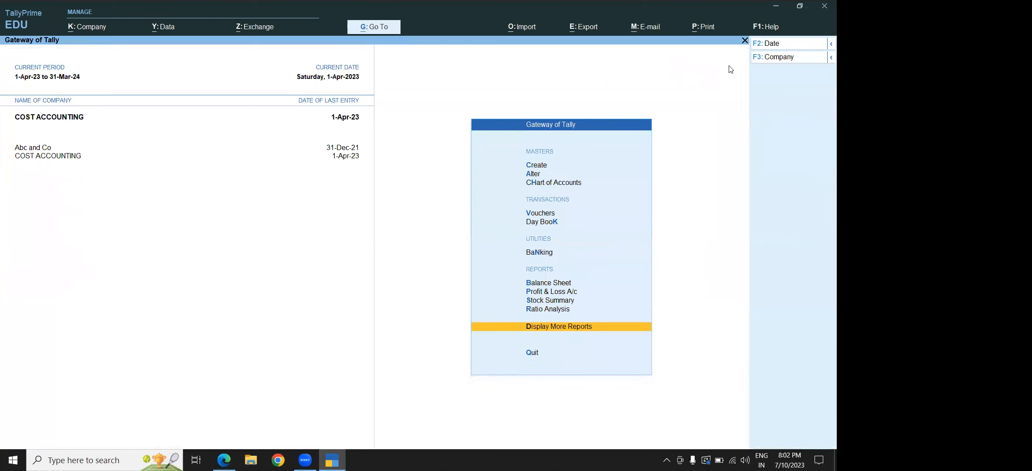
# Show the blank Cost Category creation form from the master list and leave it without creating a category
pyautogui.press('Up')
pyautogui.press('Up')
pyautogui.press('Up')
pyautogui.press('Up')
pyautogui.press('Up')
pyautogui.press('Up')
pyautogui.press('Up')
pyautogui.press('Up')
pyautogui.press('Up')
pyautogui.press('Up')
pyautogui.press('Return')
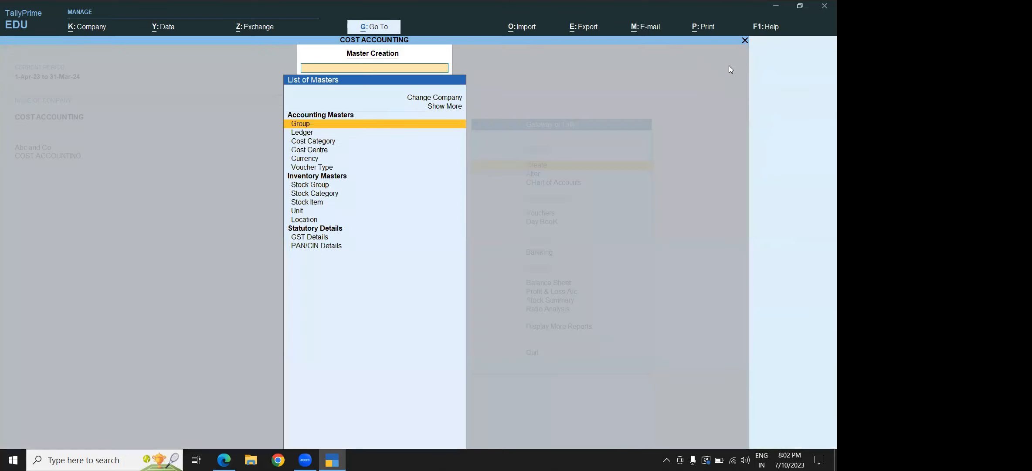
pyautogui.click(320, 142)
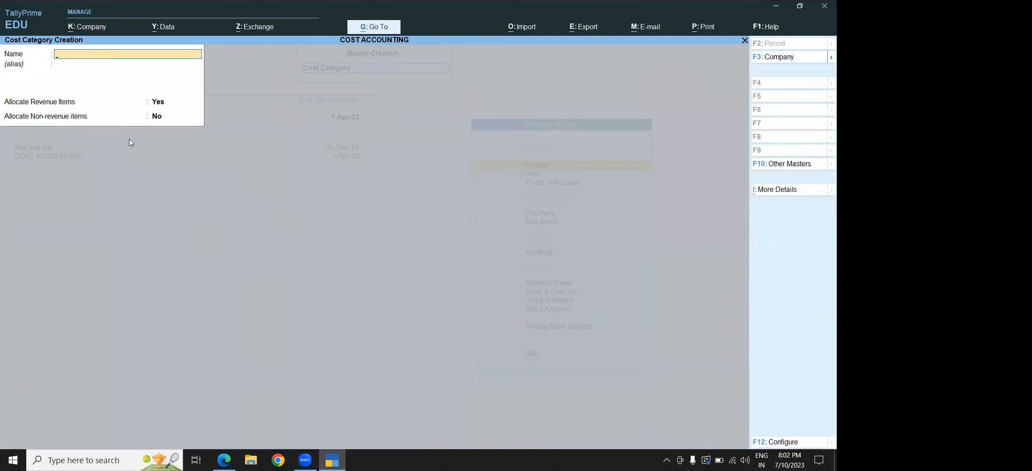
pyautogui.press('Escape')
pyautogui.press('y')
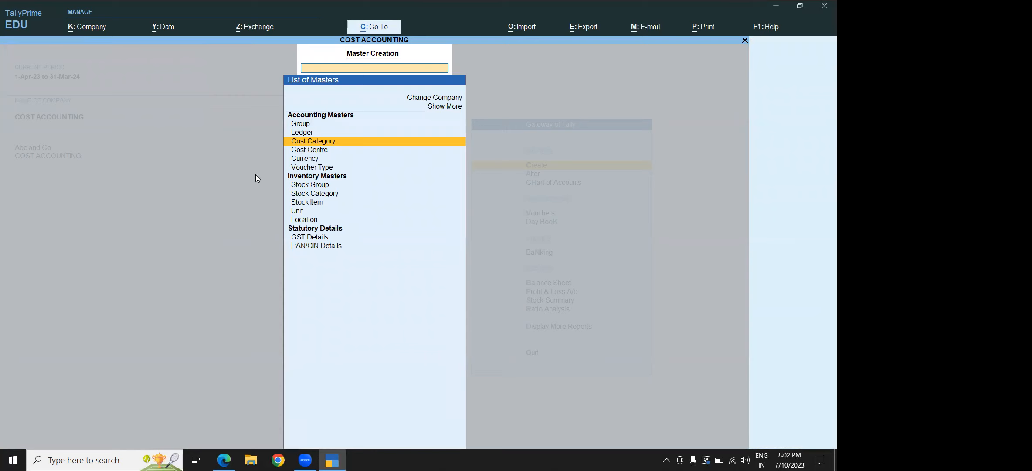
# Switch to the PDF notes to review the practical problem's cost category and cost centre table
pyautogui.click(314, 159)
pyautogui.click(332, 394)
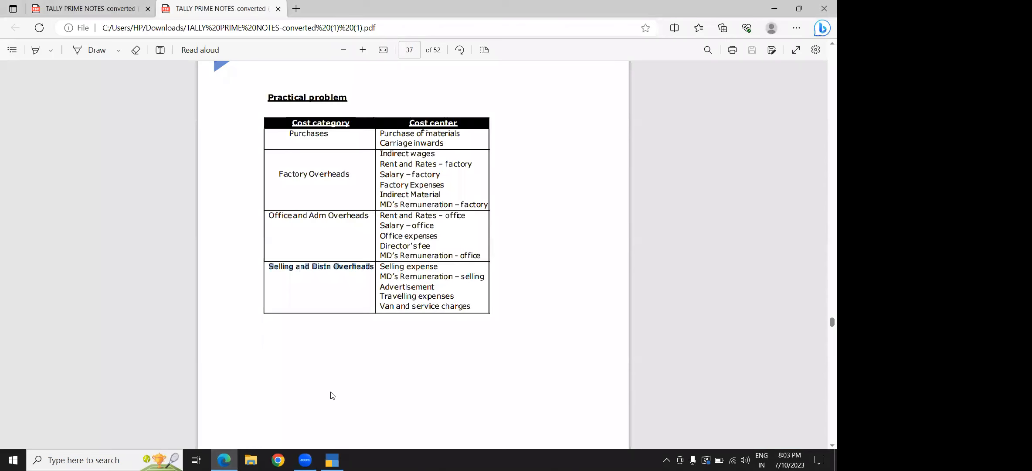